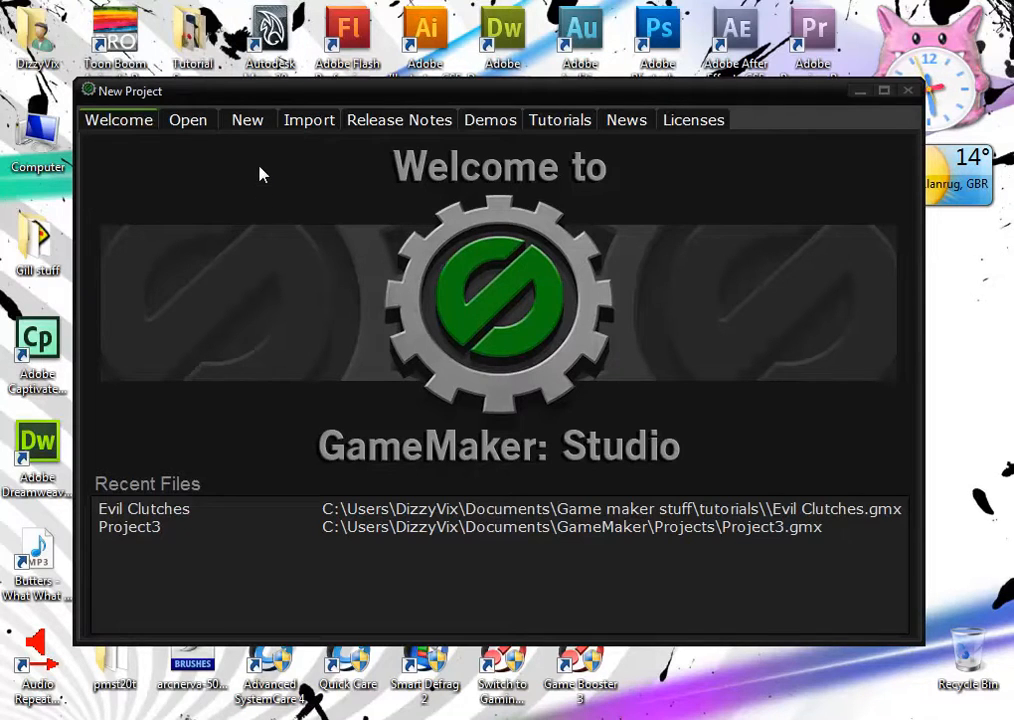
- Create a new project named Galactic Mail, enlarge its window and narrow the resource tree
{"action": "left_click", "coordinate": [245, 123]}
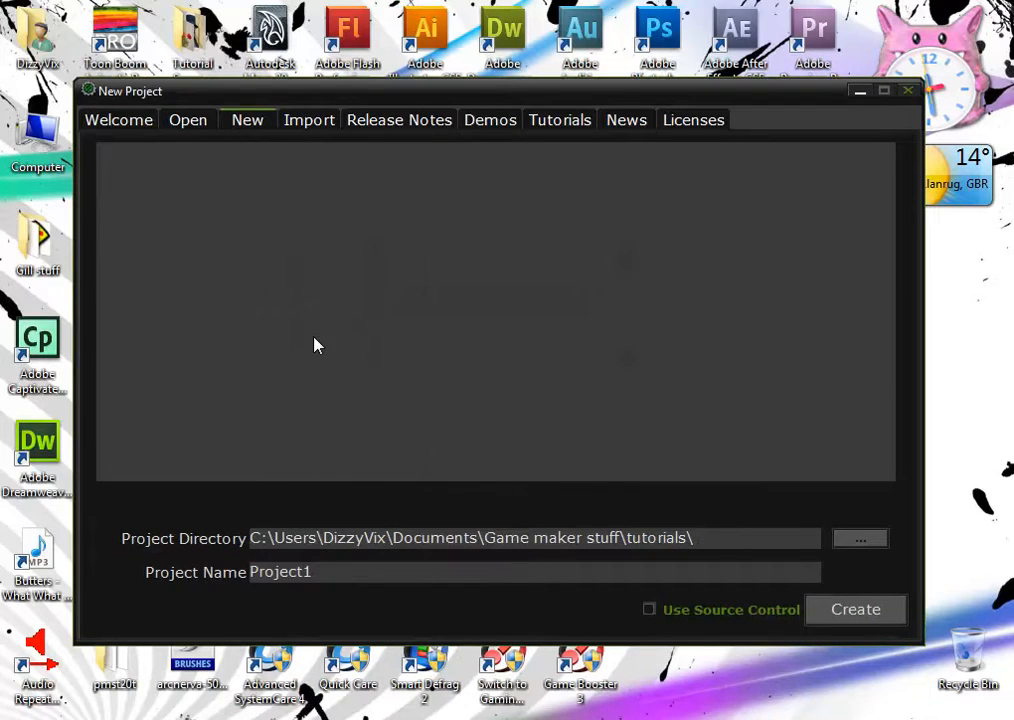
{"action": "double_click", "coordinate": [333, 569]}
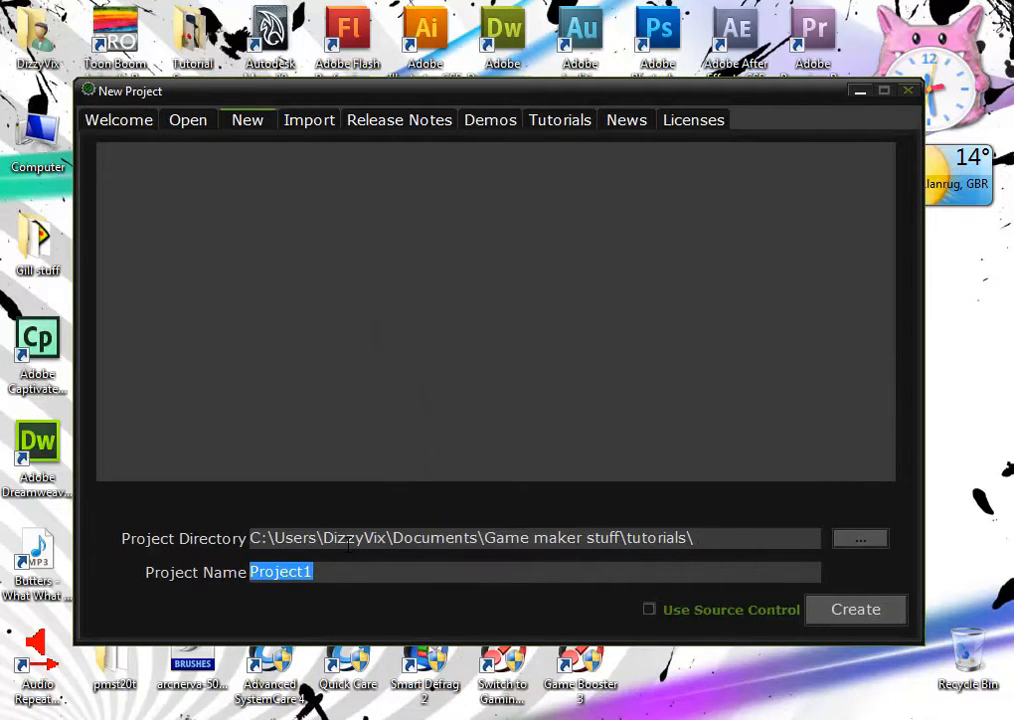
{"action": "type", "text": "Galactic Mail"}
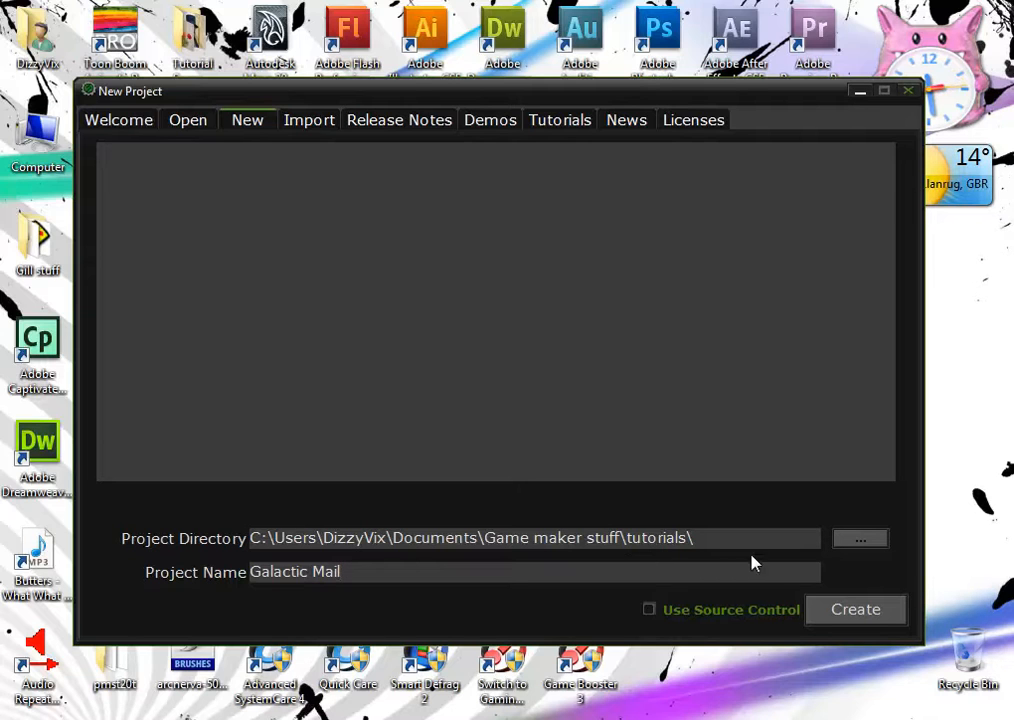
{"action": "left_click", "coordinate": [855, 610]}
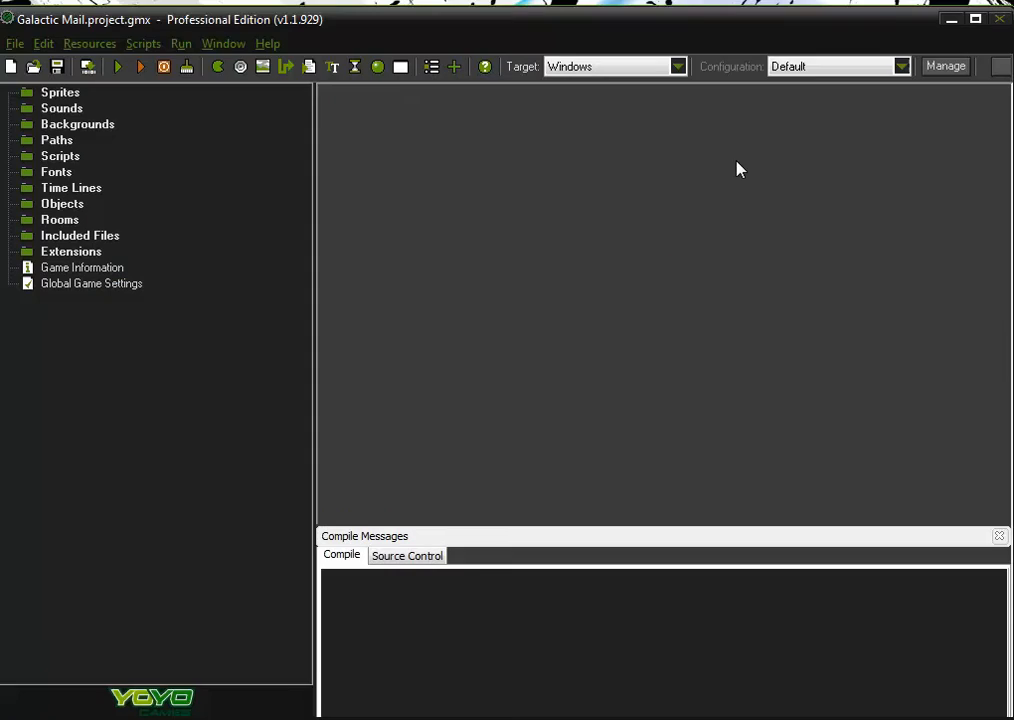
{"action": "left_click", "coordinate": [975, 20]}
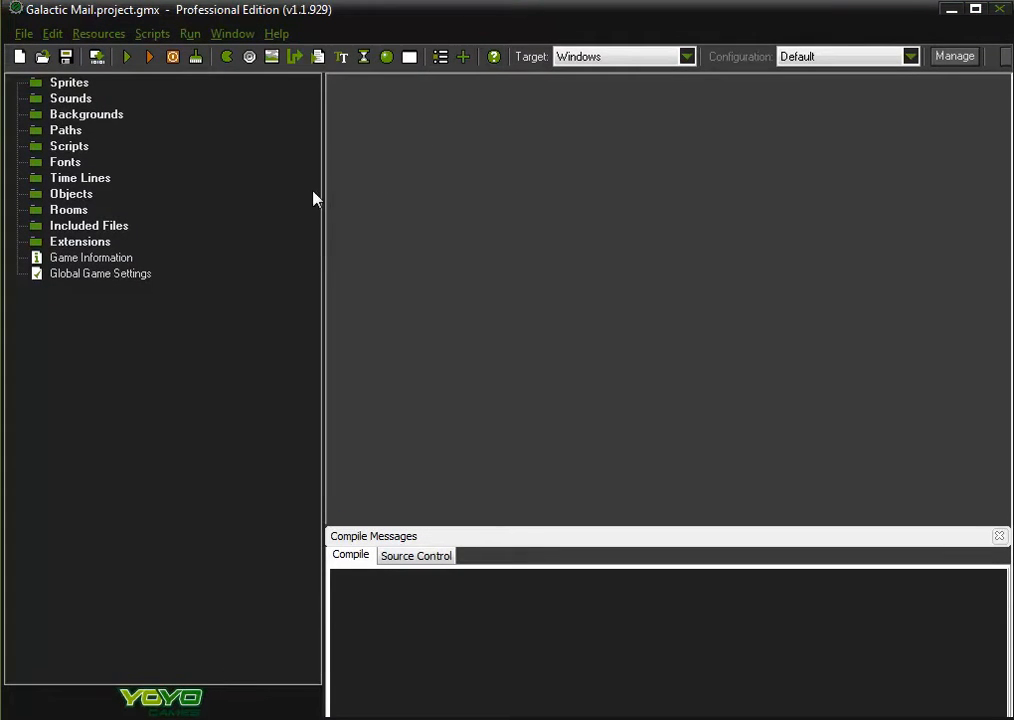
{"action": "left_click_drag", "start_coordinate": [324, 183], "coordinate": [174, 208]}
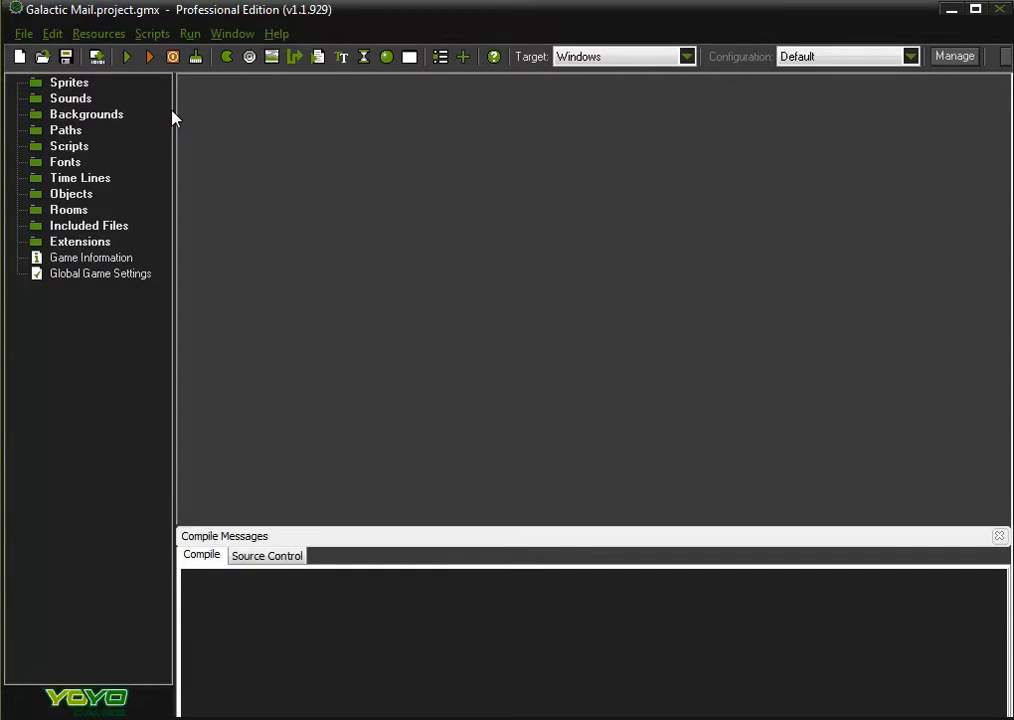
- Add a new sprite resource to the project
{"action": "left_click", "coordinate": [111, 38]}
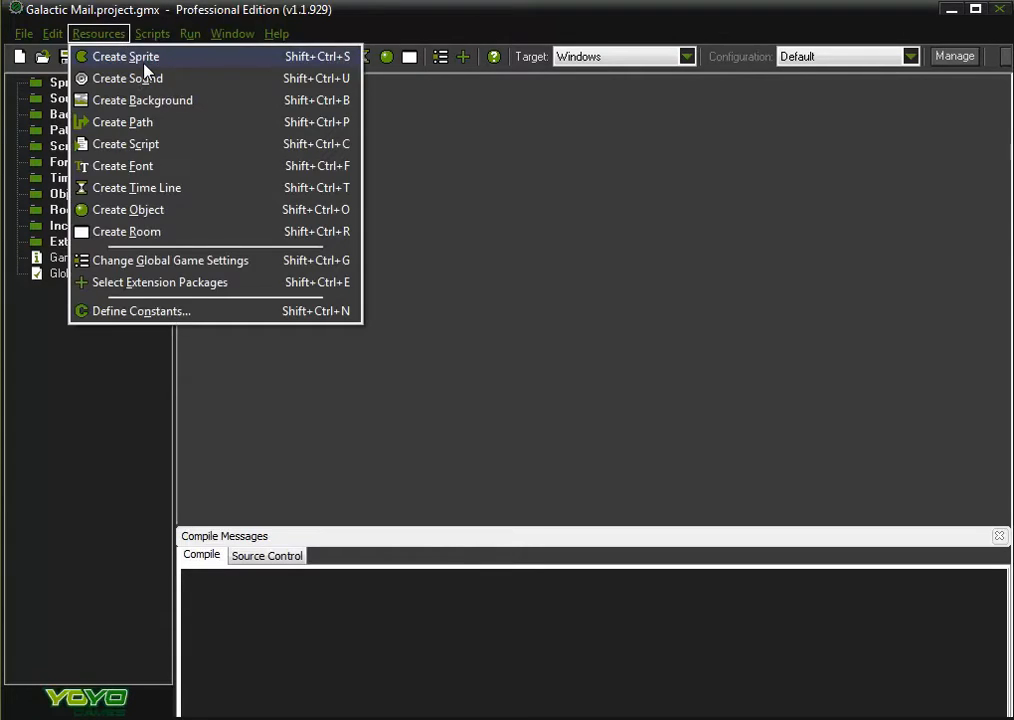
{"action": "left_click", "coordinate": [126, 57]}
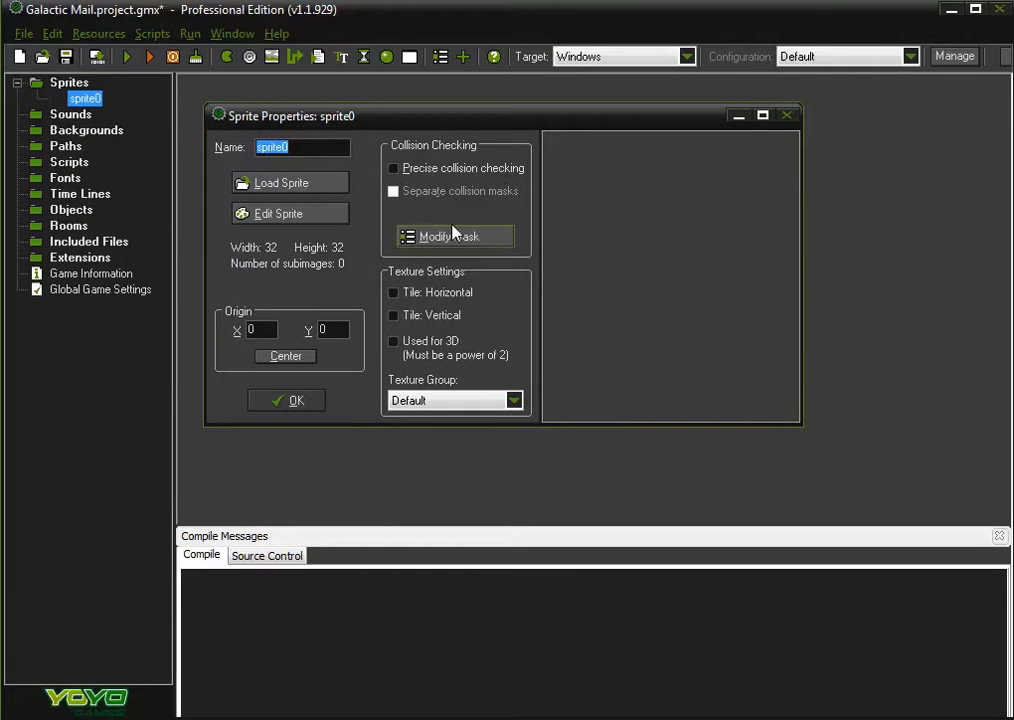
- Edit the new sprite and create a blank 32 x 32 image in it
{"action": "left_click", "coordinate": [299, 217]}
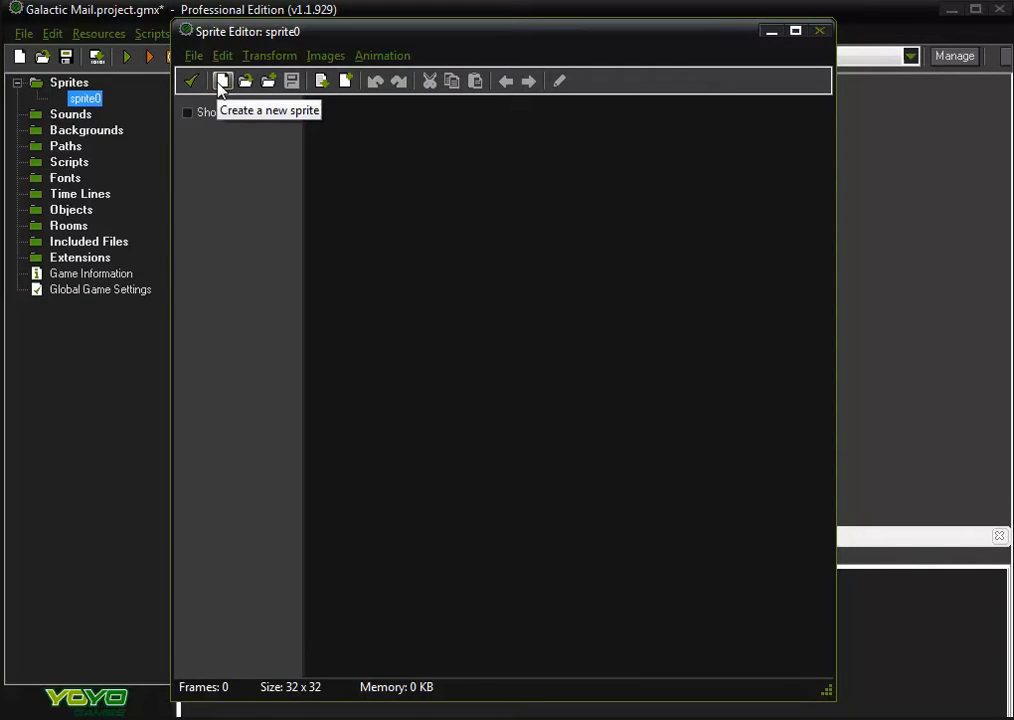
{"action": "left_click", "coordinate": [194, 57]}
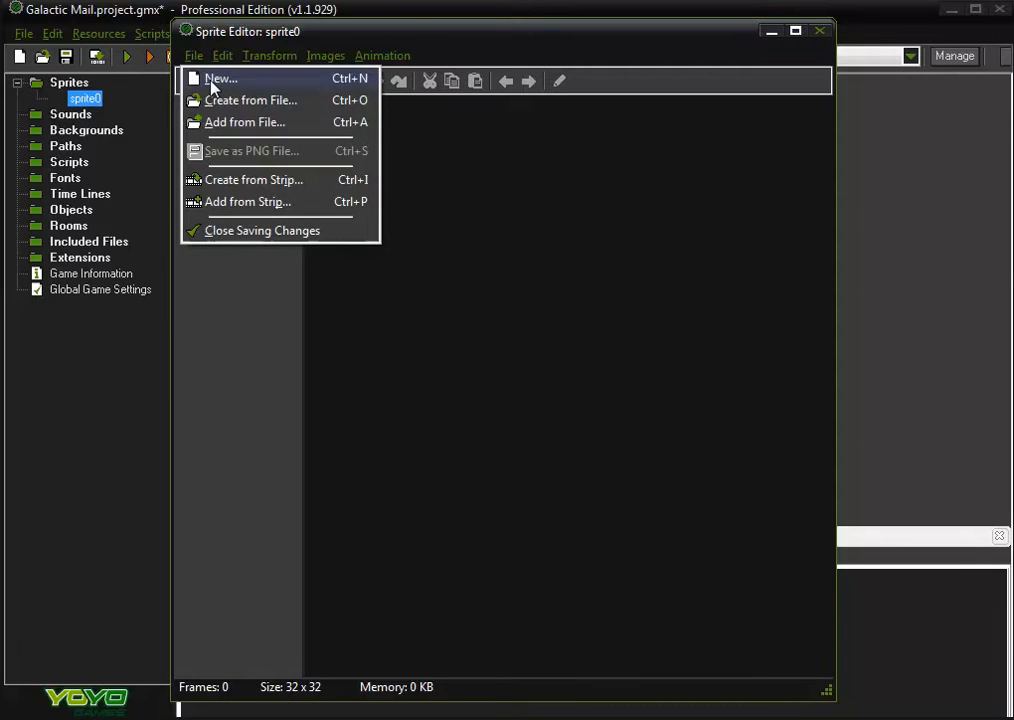
{"action": "left_click", "coordinate": [211, 88]}
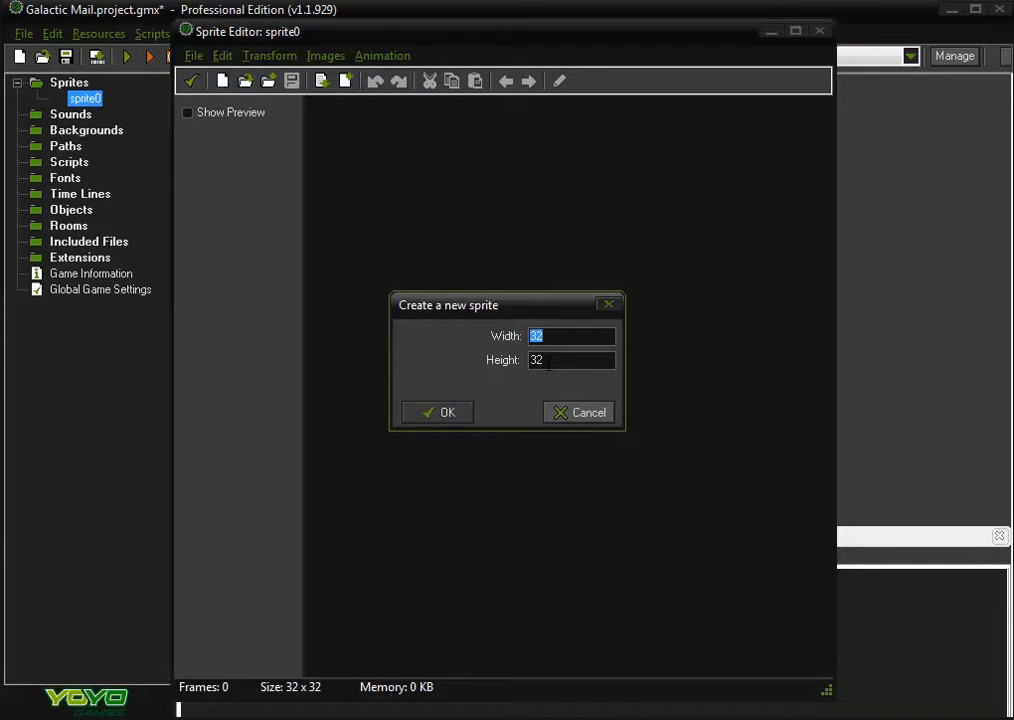
{"action": "left_click", "coordinate": [425, 415]}
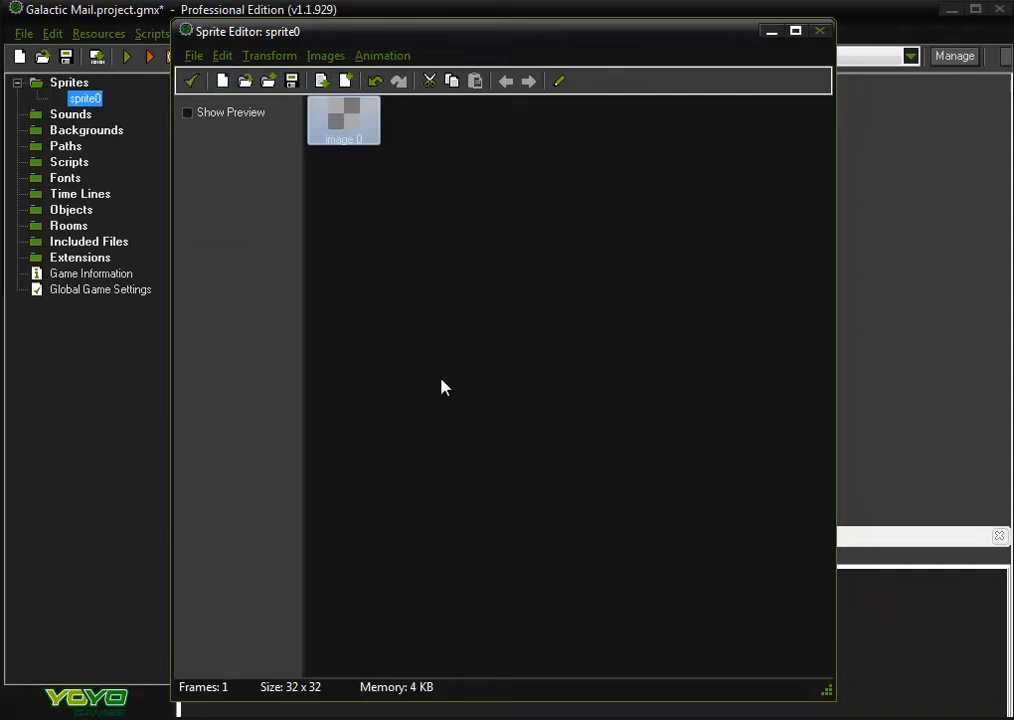
- Open the blank image for painting and draw a black freehand squiggle outline with closed areas
{"action": "double_click", "coordinate": [342, 118]}
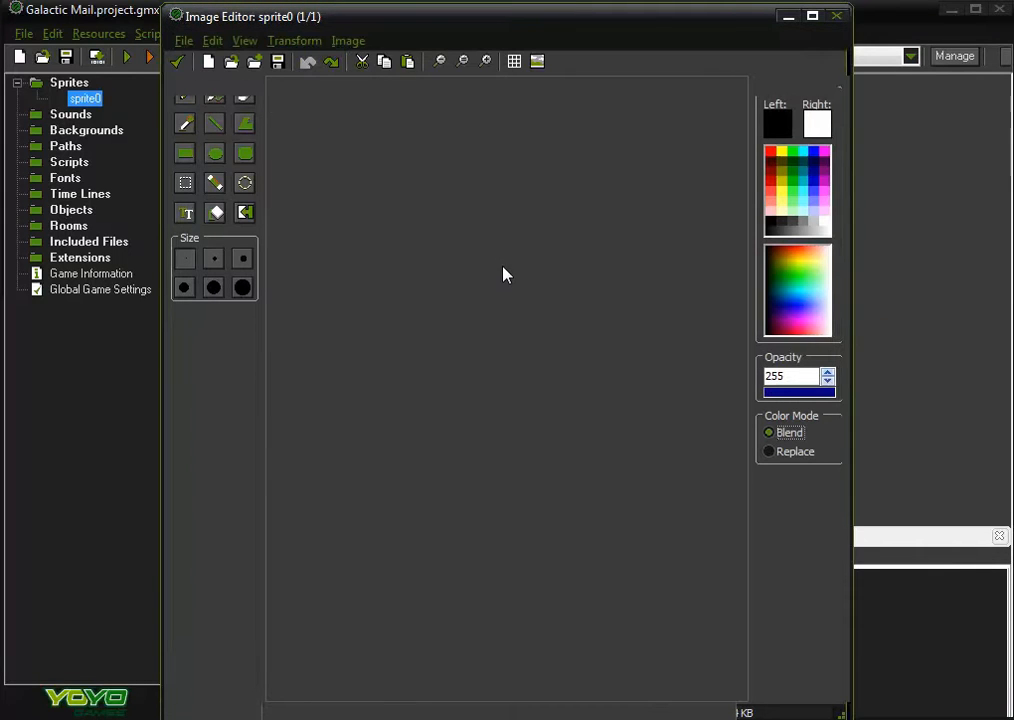
{"action": "left_click", "coordinate": [487, 62]}
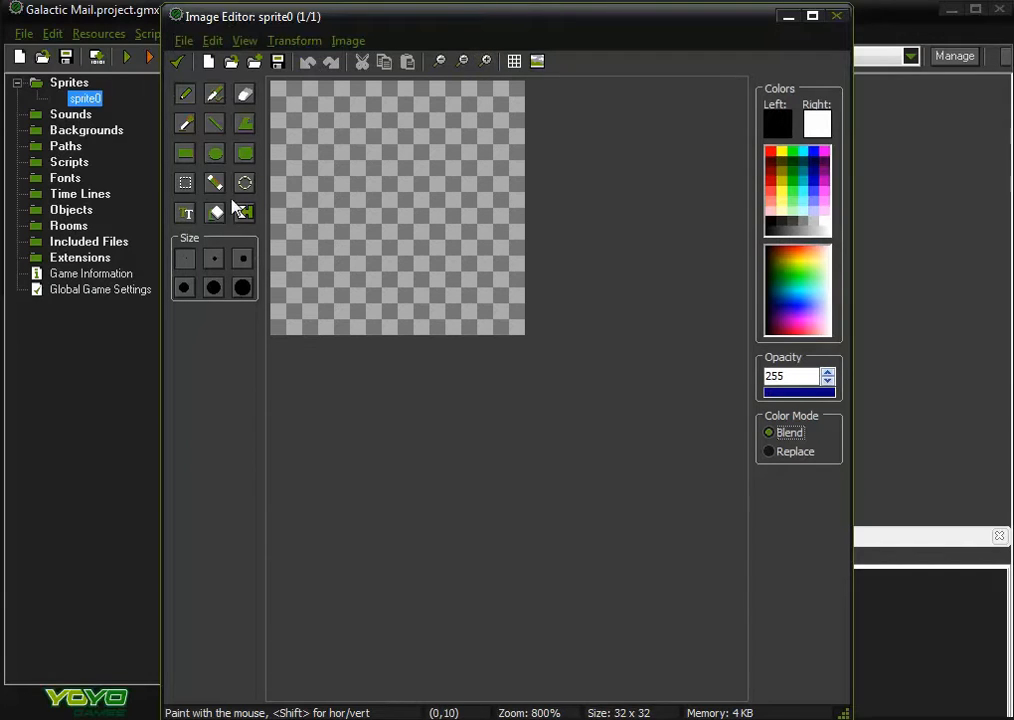
{"action": "mouse_move", "coordinate": [330, 148]}
{"action": "left_mouse_down"}
{"action": "mouse_move", "coordinate": [410, 122]}
{"action": "mouse_move", "coordinate": [420, 236]}
{"action": "mouse_move", "coordinate": [365, 238]}
{"action": "mouse_move", "coordinate": [335, 140]}
{"action": "mouse_move", "coordinate": [330, 150]}
{"action": "left_mouse_up"}
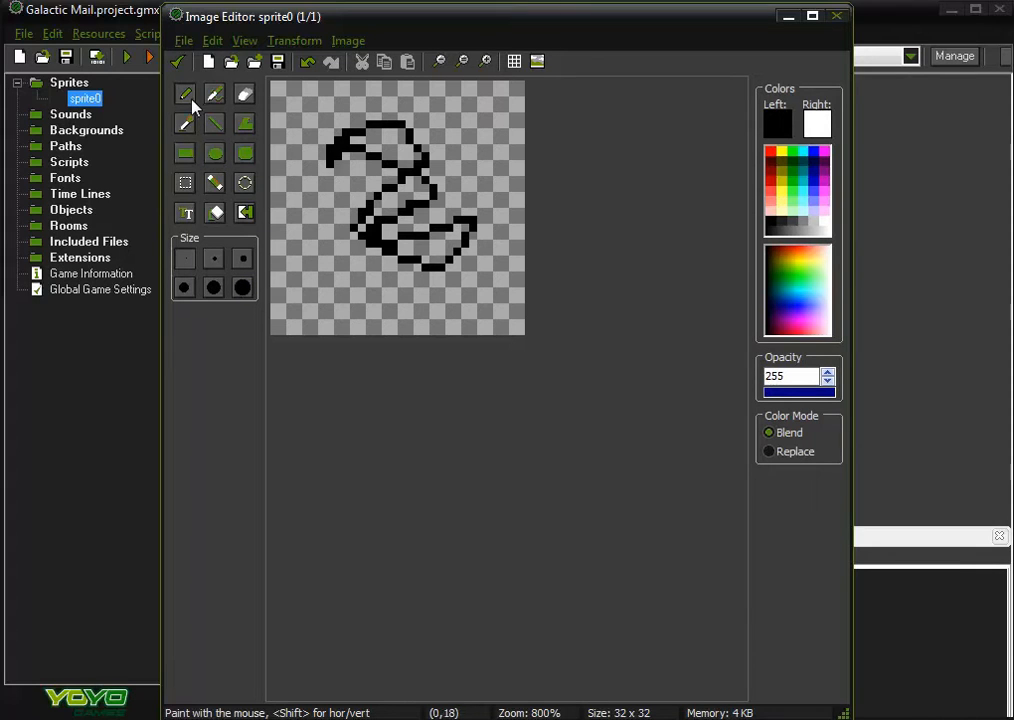
- Flood fill the squiggle's upper and lower areas with red and its middle area with dark red, and accept the image
{"action": "left_click", "coordinate": [216, 213]}
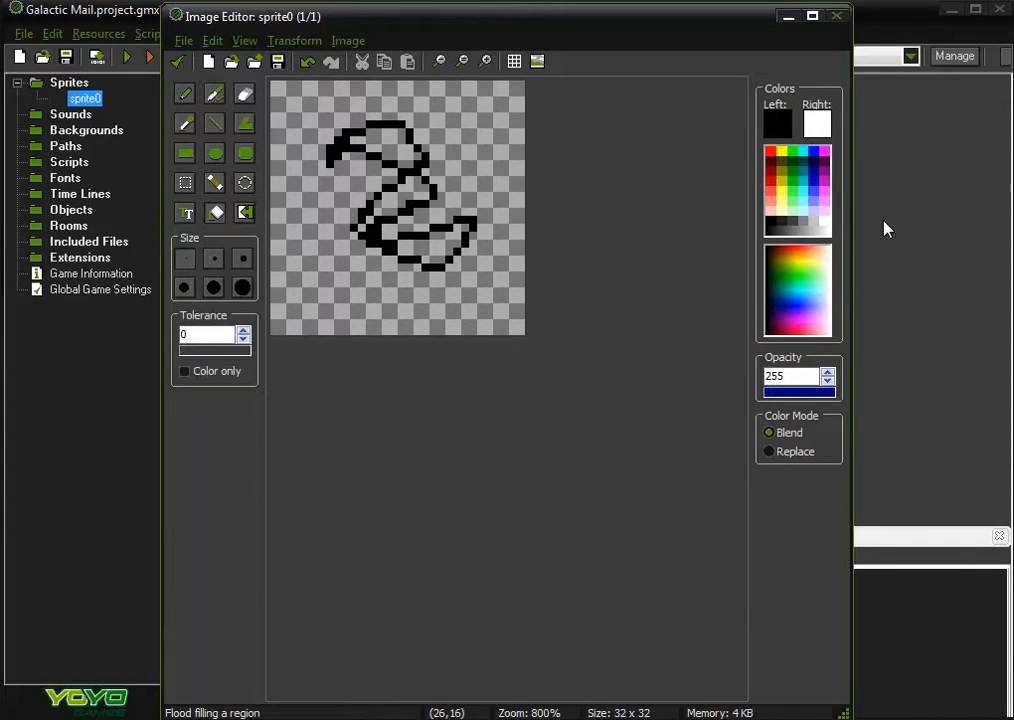
{"action": "left_click", "coordinate": [769, 152]}
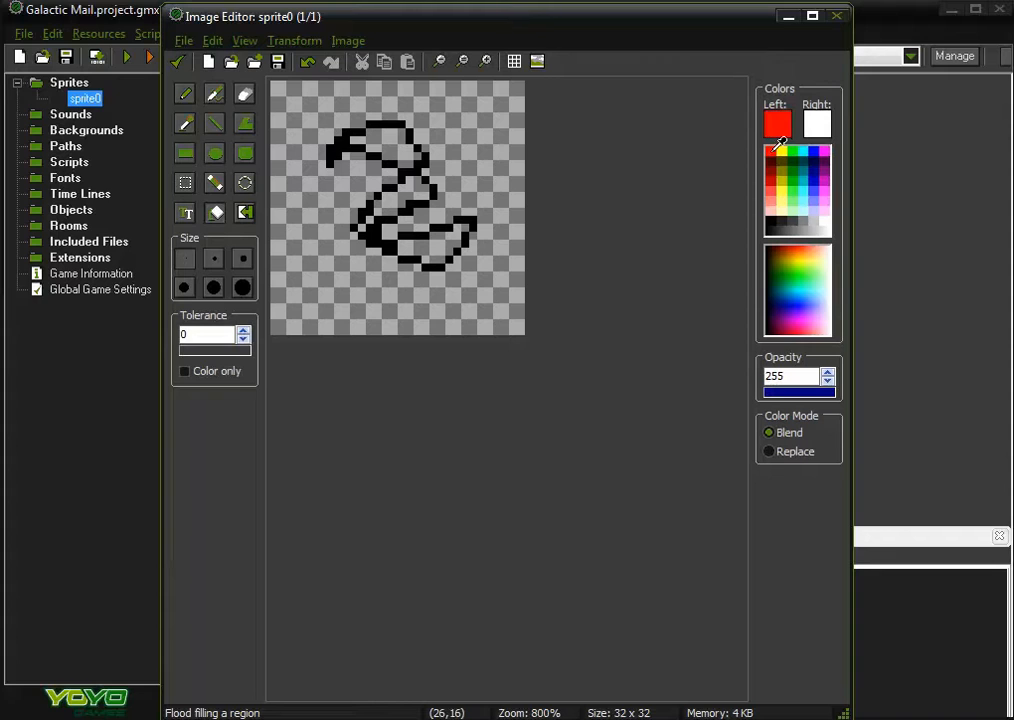
{"action": "left_click", "coordinate": [400, 145]}
{"action": "left_click", "coordinate": [436, 238]}
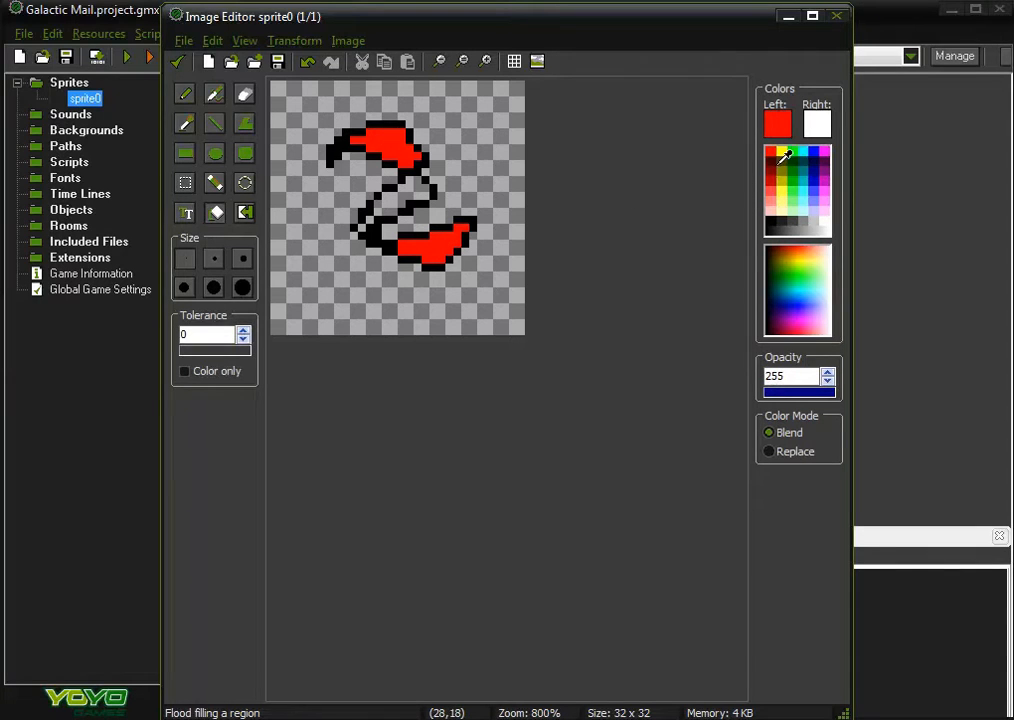
{"action": "left_click", "coordinate": [781, 152]}
{"action": "left_click", "coordinate": [412, 192]}
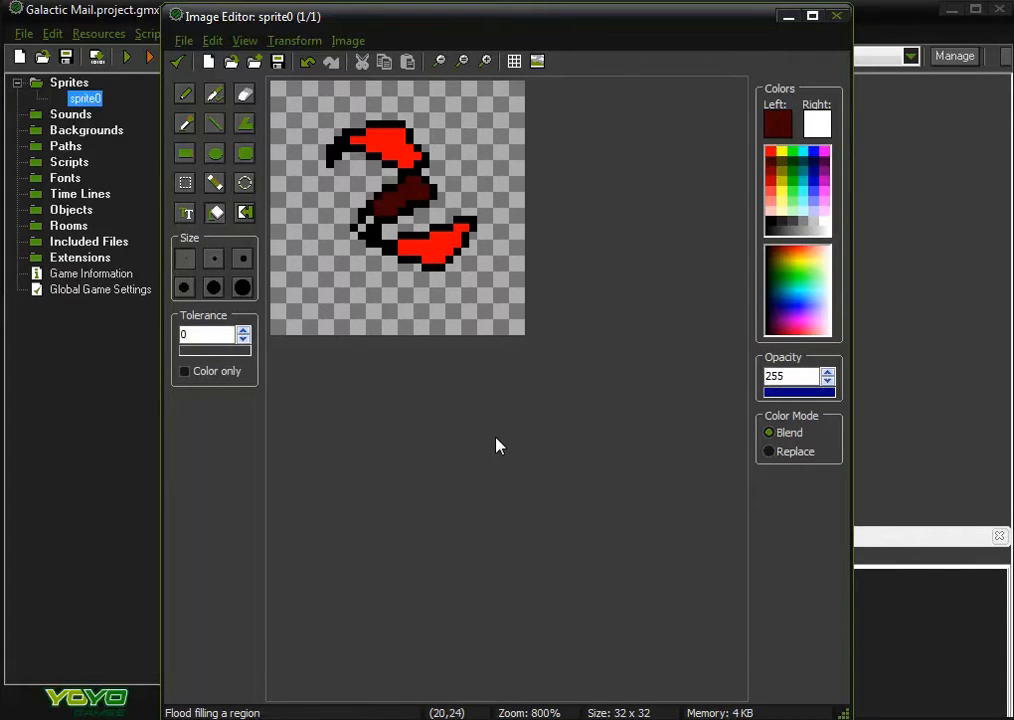
{"action": "left_click", "coordinate": [360, 222]}
{"action": "left_click", "coordinate": [178, 62]}
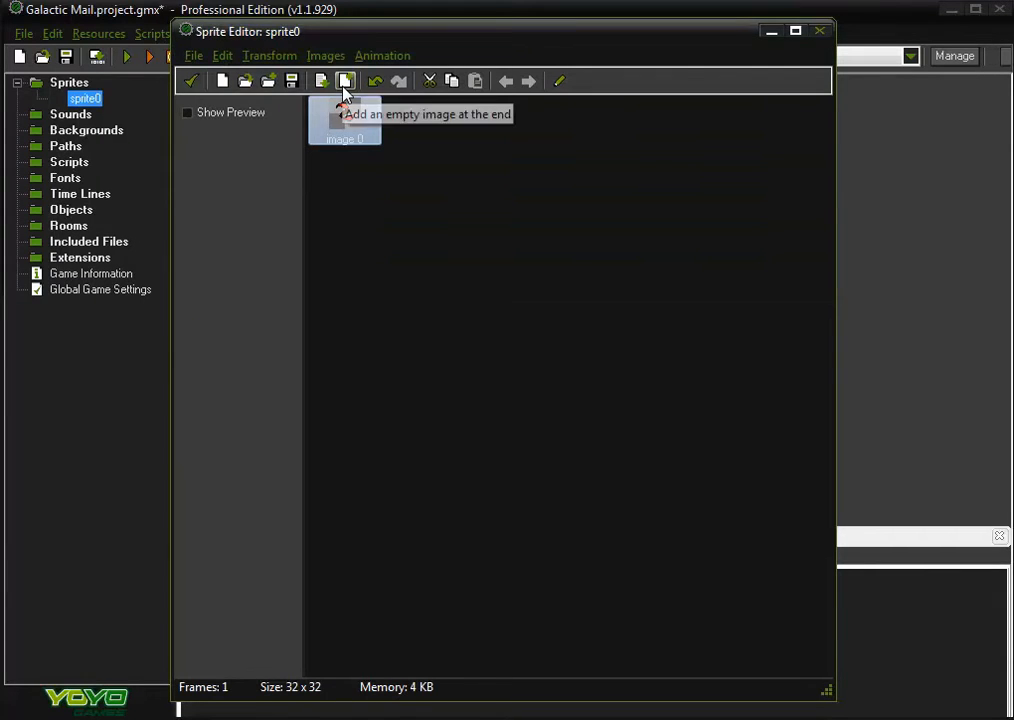
- Try adding empty frames after and before existing frames of the sprite, and delete those empty frames again
{"action": "left_click", "coordinate": [345, 81]}
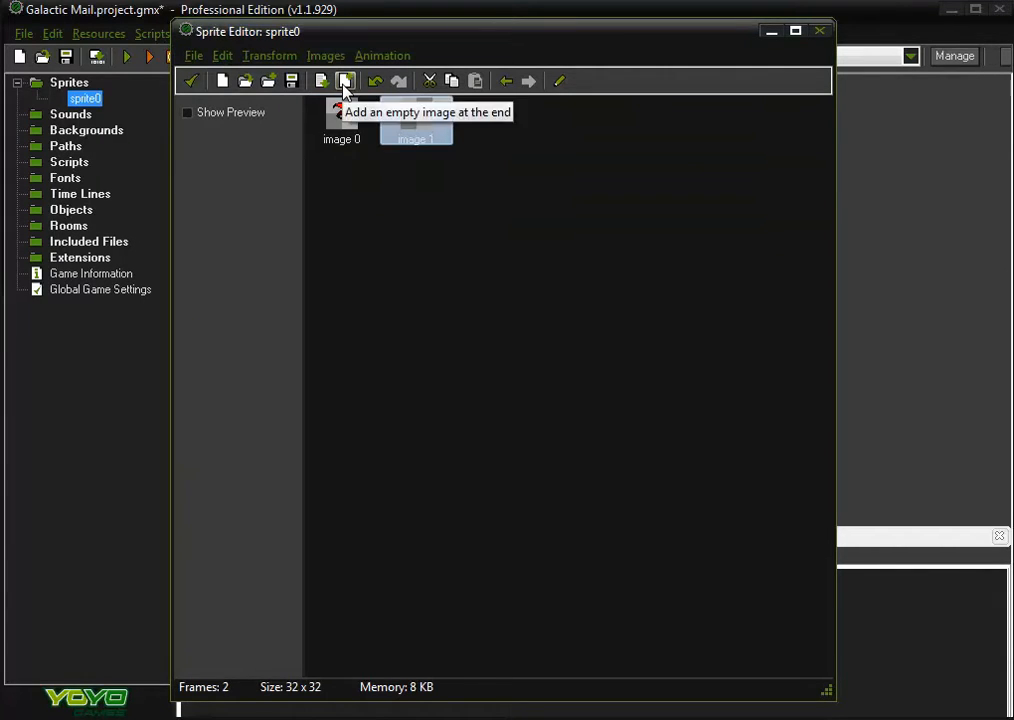
{"action": "left_click", "coordinate": [324, 84]}
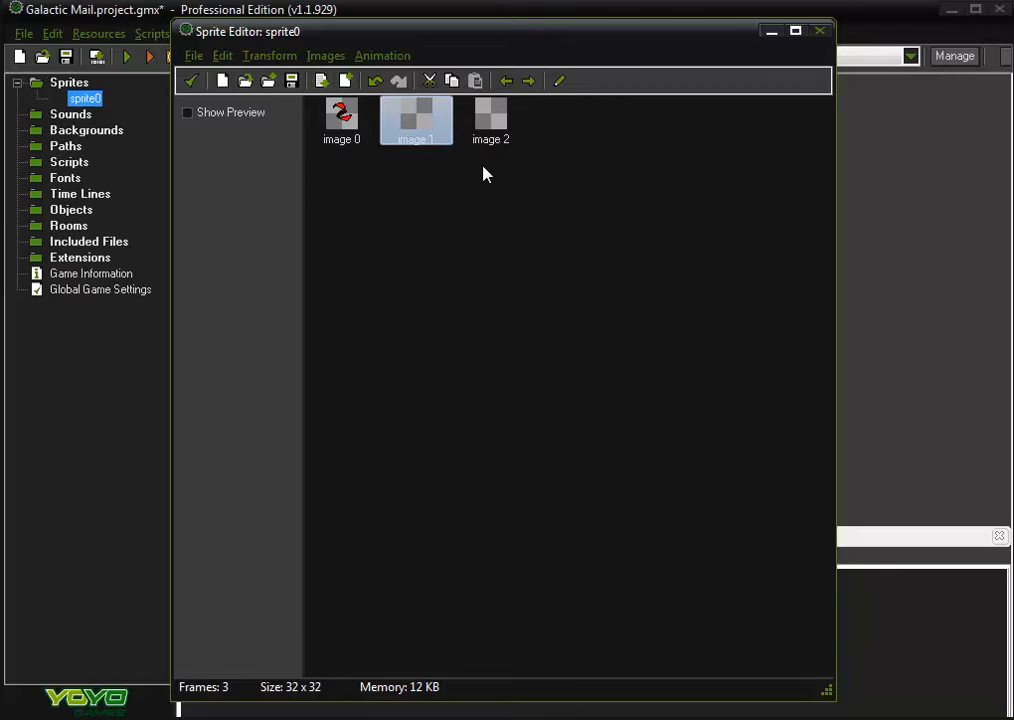
{"action": "left_click", "coordinate": [489, 122]}
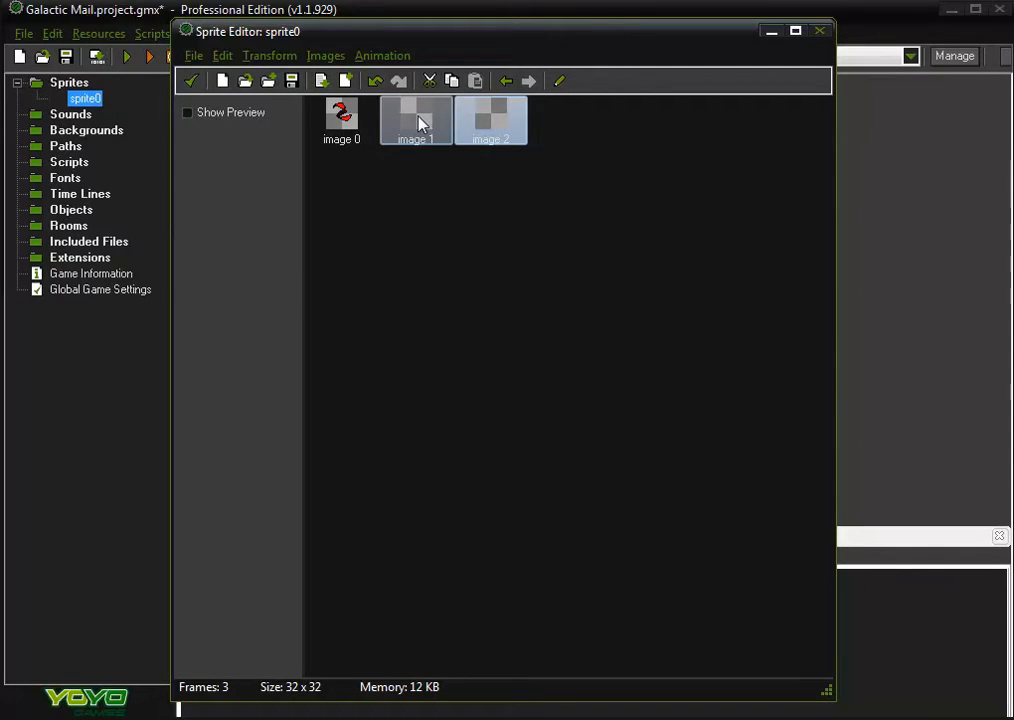
{"action": "key", "text": "Delete"}
{"action": "key", "text": "Delete"}
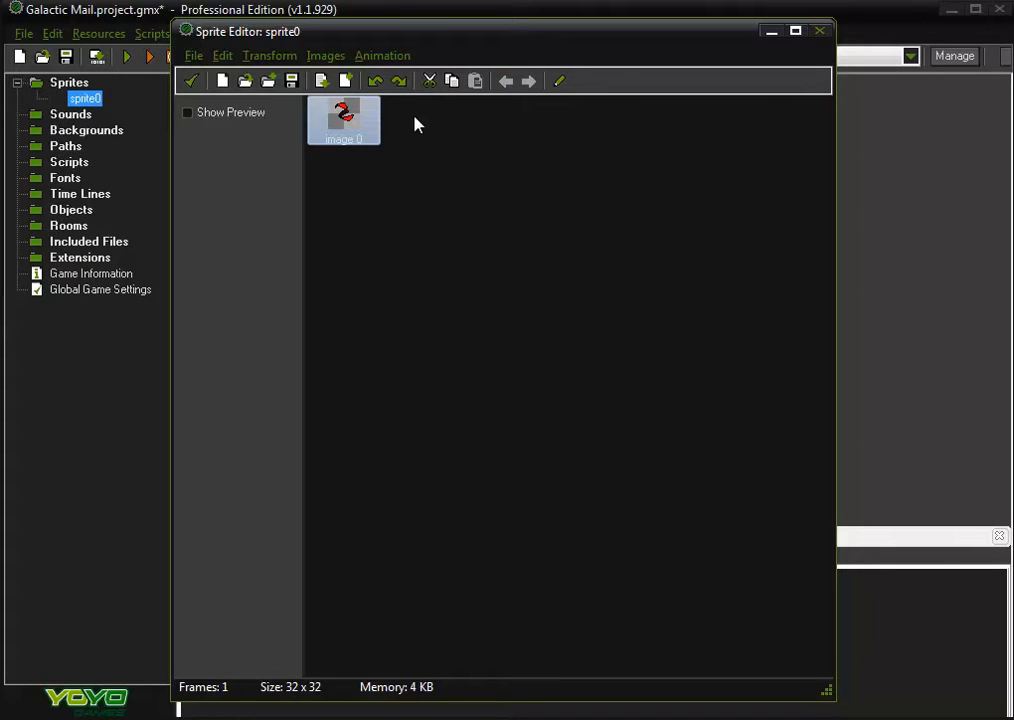
{"action": "left_click", "coordinate": [322, 81]}
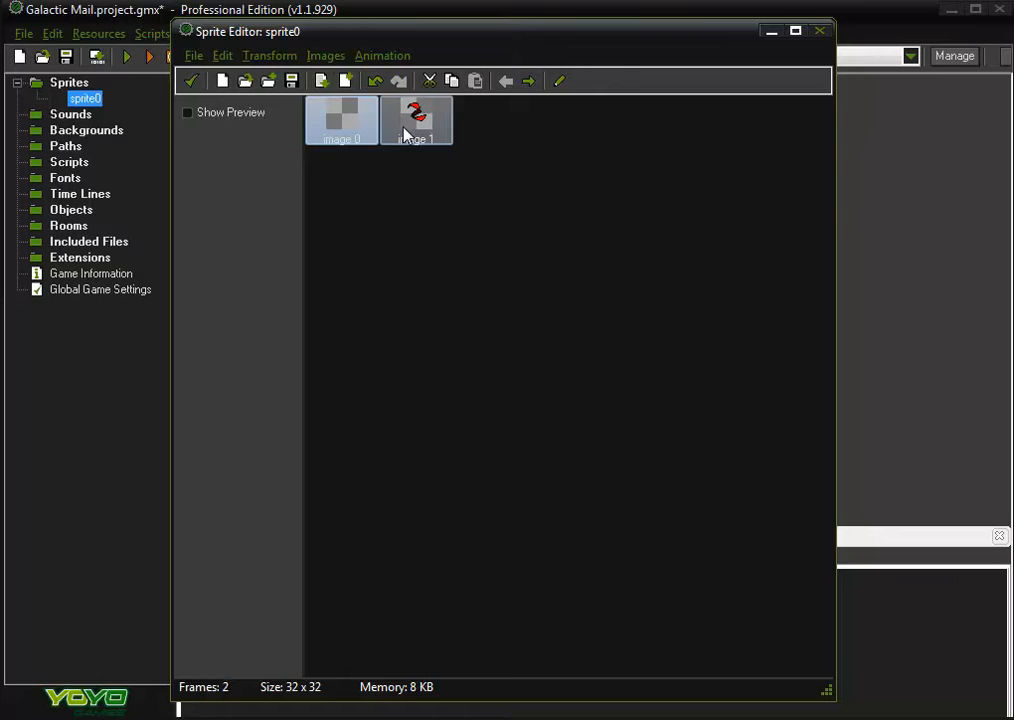
{"action": "key", "text": "Delete"}
- Preview a 5-frame Disappear animation of the drawing and close the sprite without saving its changes
{"action": "left_click", "coordinate": [381, 55]}
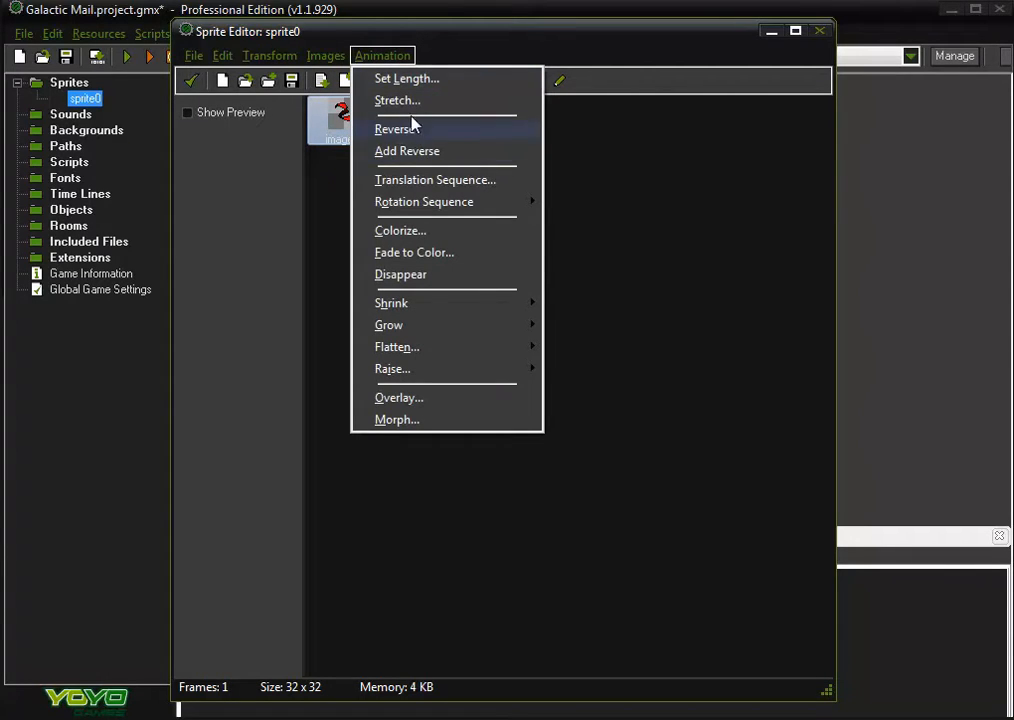
{"action": "left_click", "coordinate": [438, 276]}
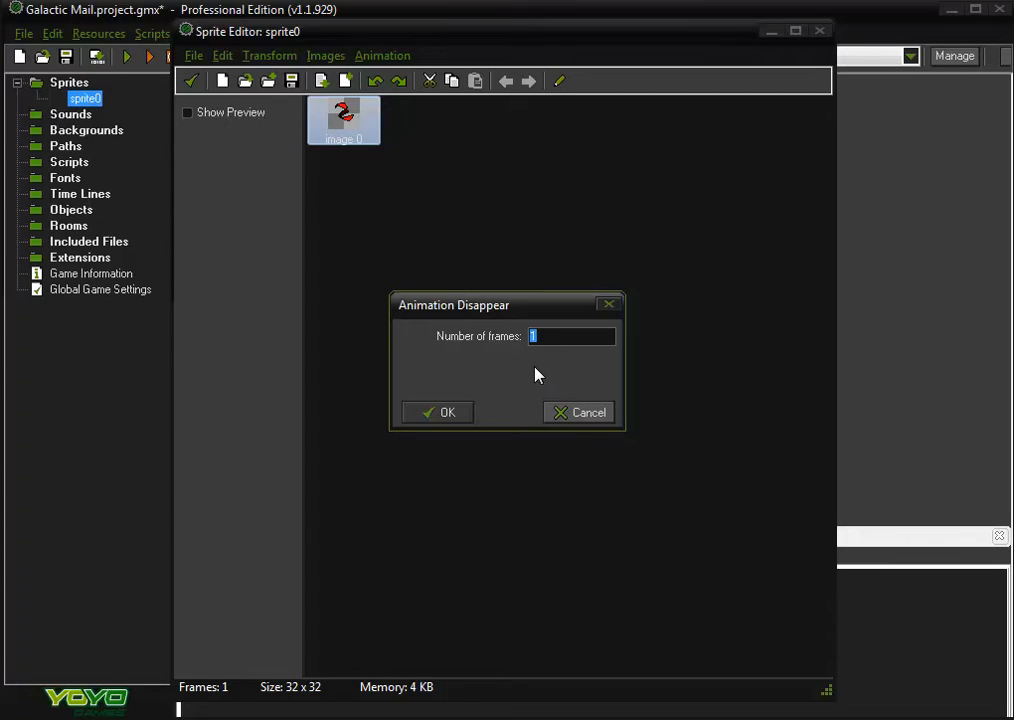
{"action": "type", "text": "5"}
{"action": "left_click", "coordinate": [455, 413]}
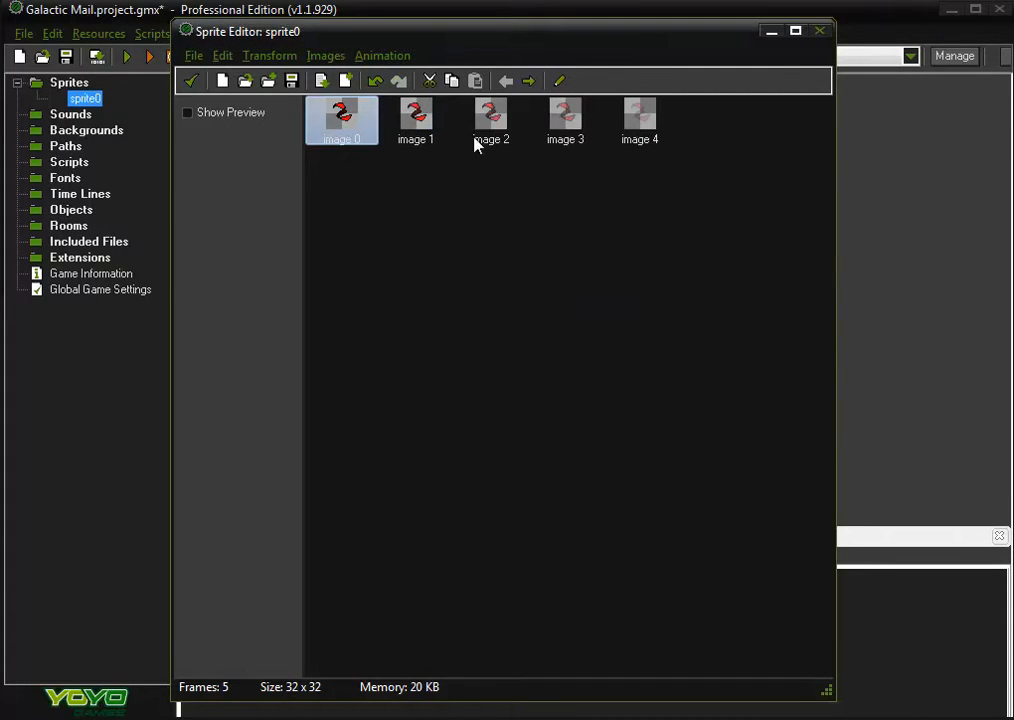
{"action": "left_click", "coordinate": [189, 115]}
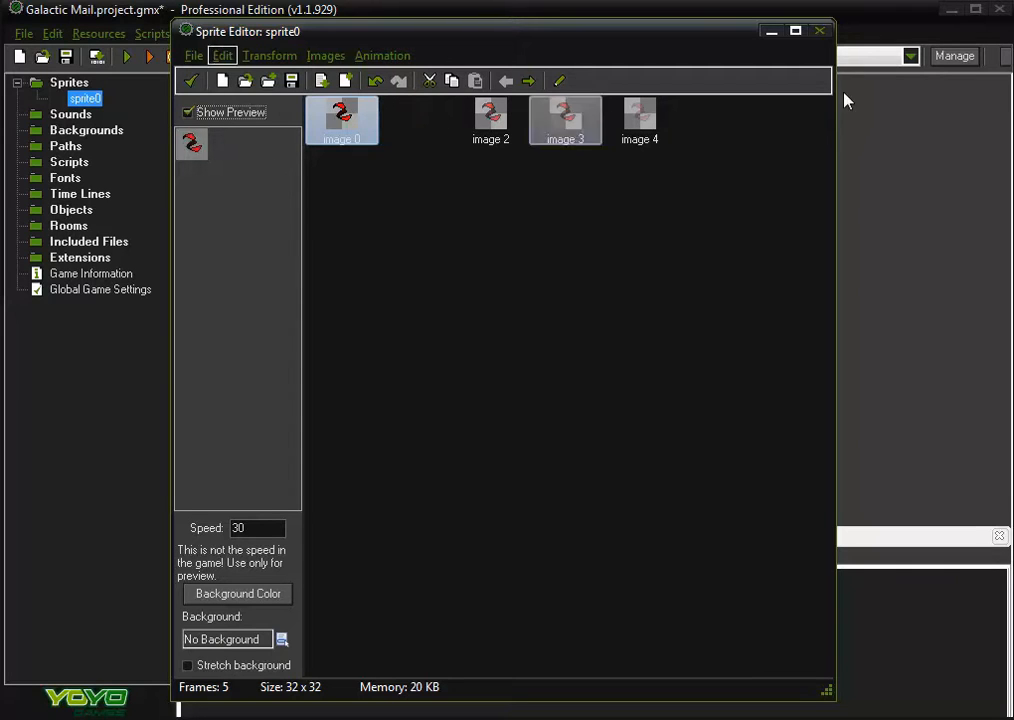
{"action": "left_click", "coordinate": [819, 31]}
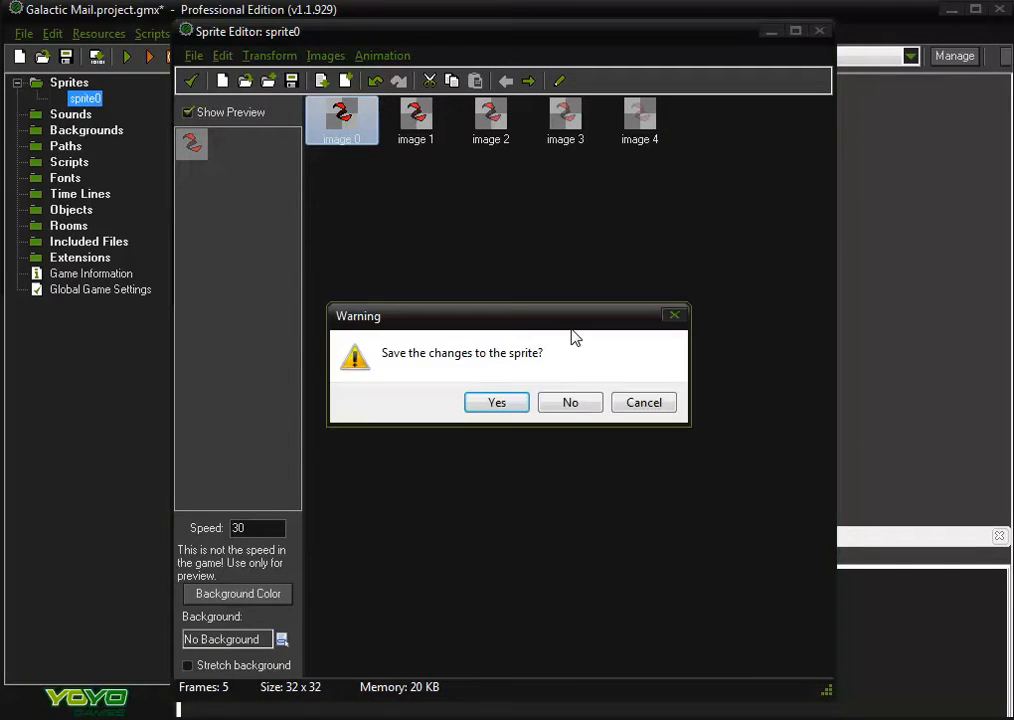
{"action": "left_click", "coordinate": [568, 404]}
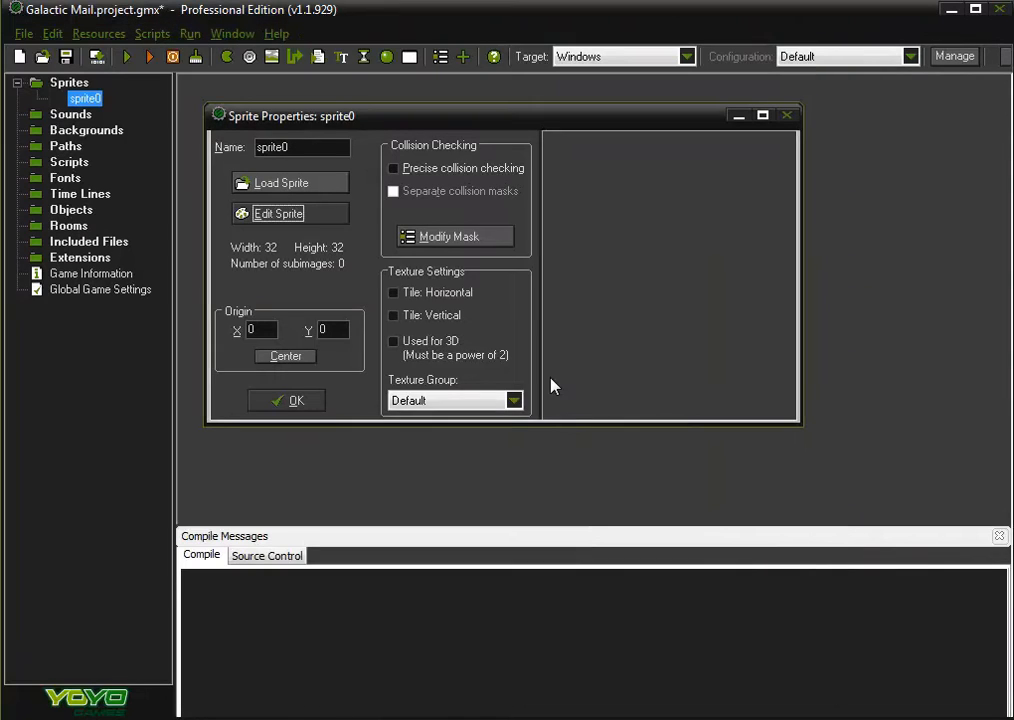
- Load the Asteroid image from the Chapter03 folder into the empty sprite and name the sprite sprite_asteroid
{"action": "left_click", "coordinate": [335, 190]}
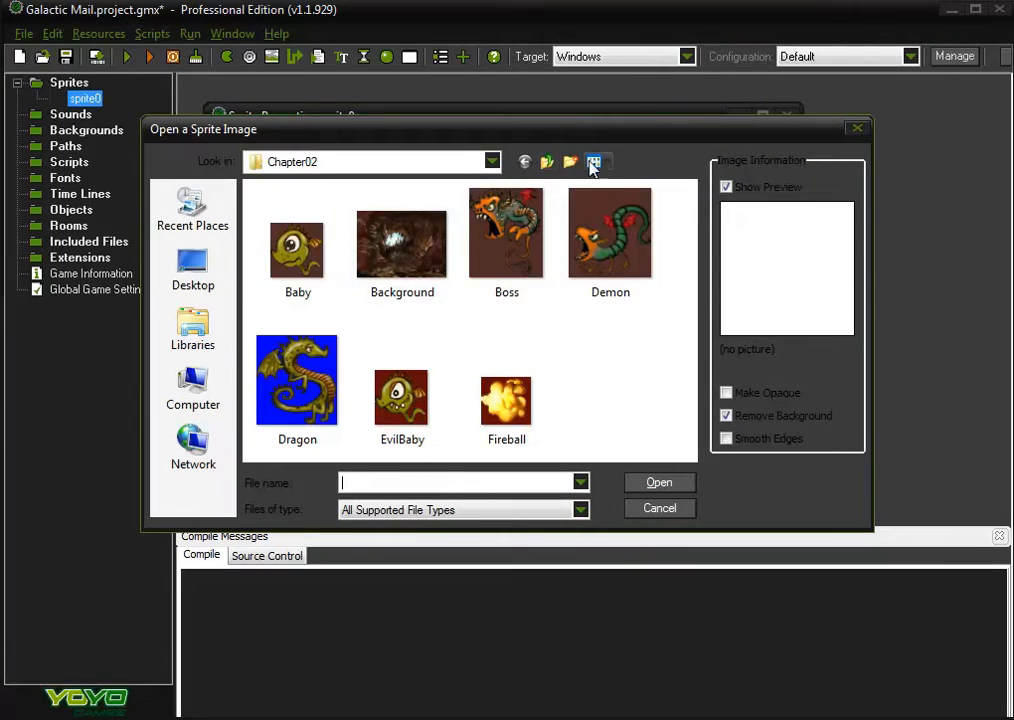
{"action": "left_click", "coordinate": [547, 162]}
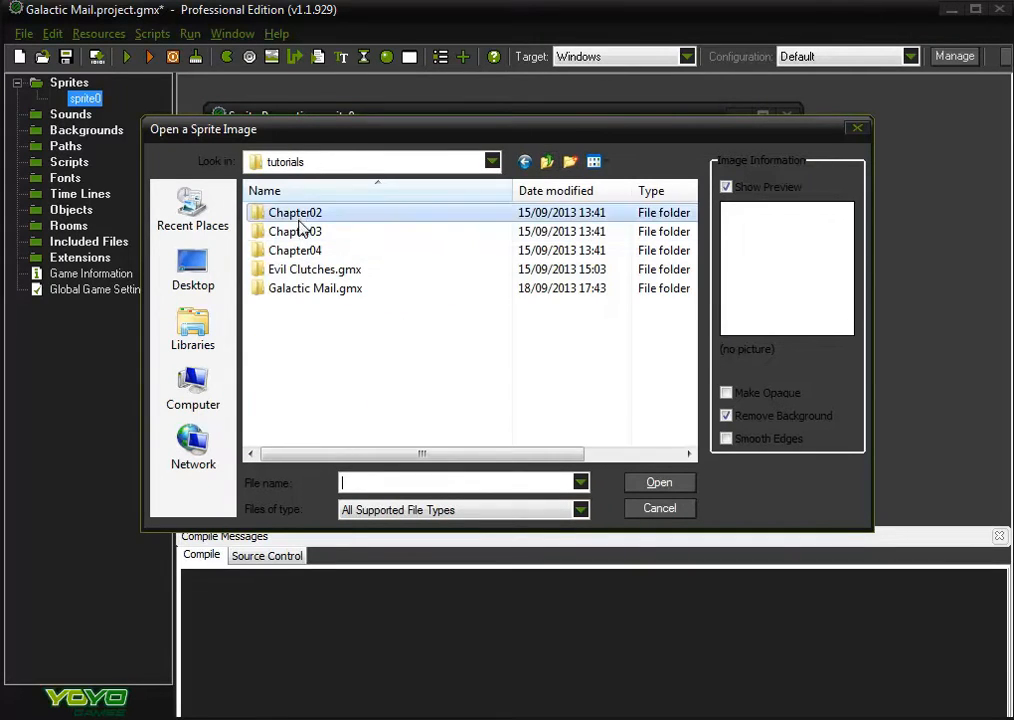
{"action": "double_click", "coordinate": [296, 232]}
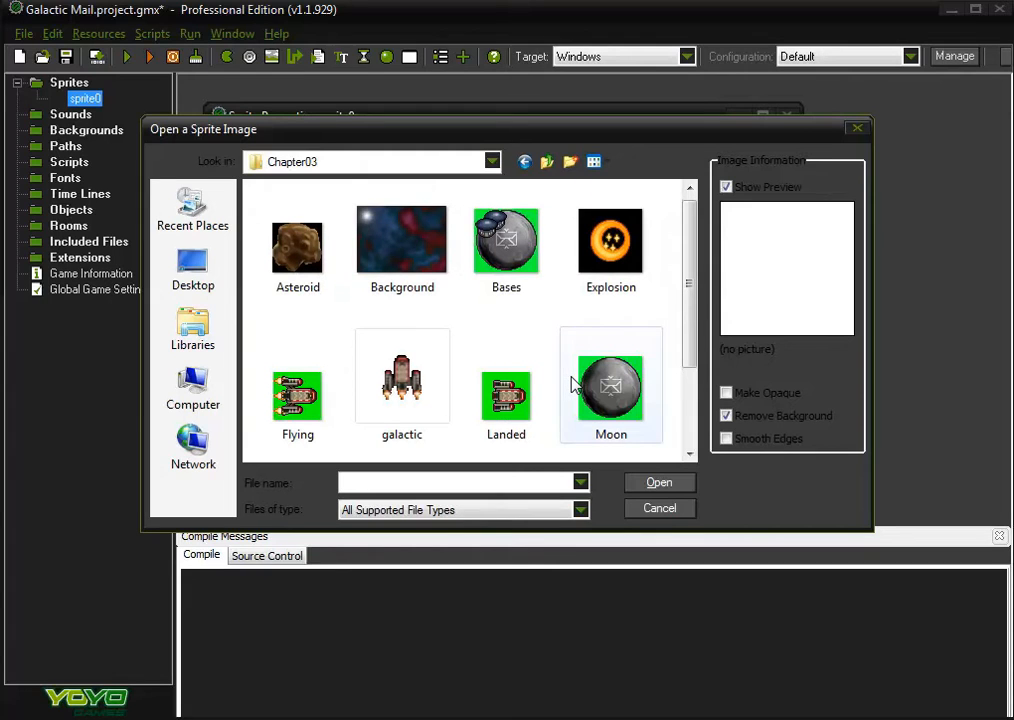
{"action": "left_click", "coordinate": [303, 243]}
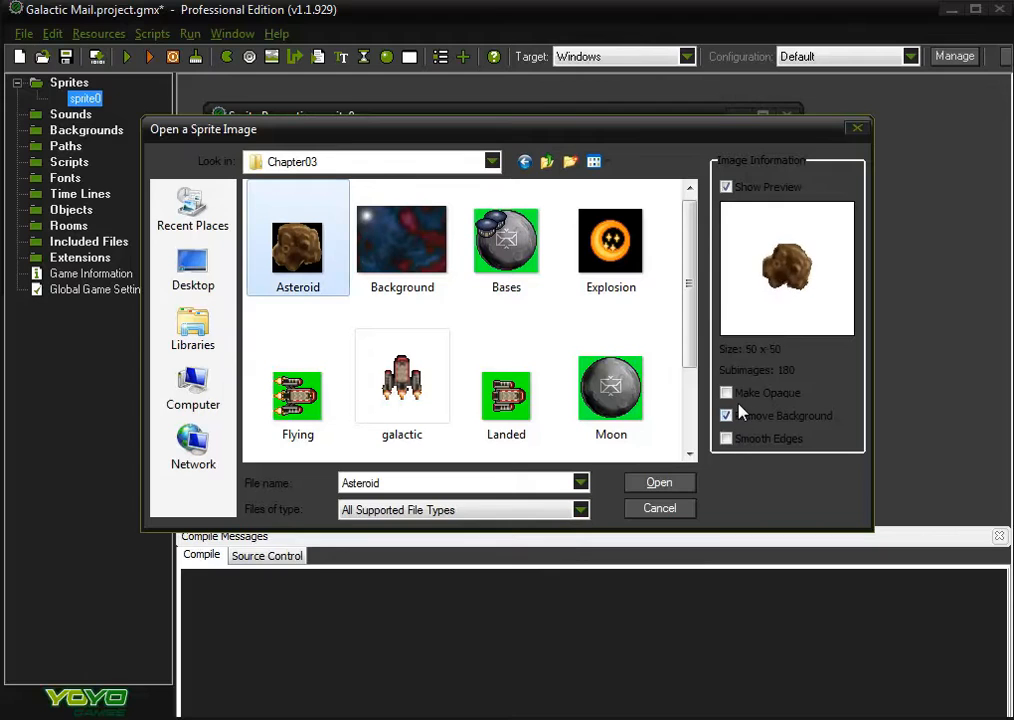
{"action": "left_click", "coordinate": [658, 482]}
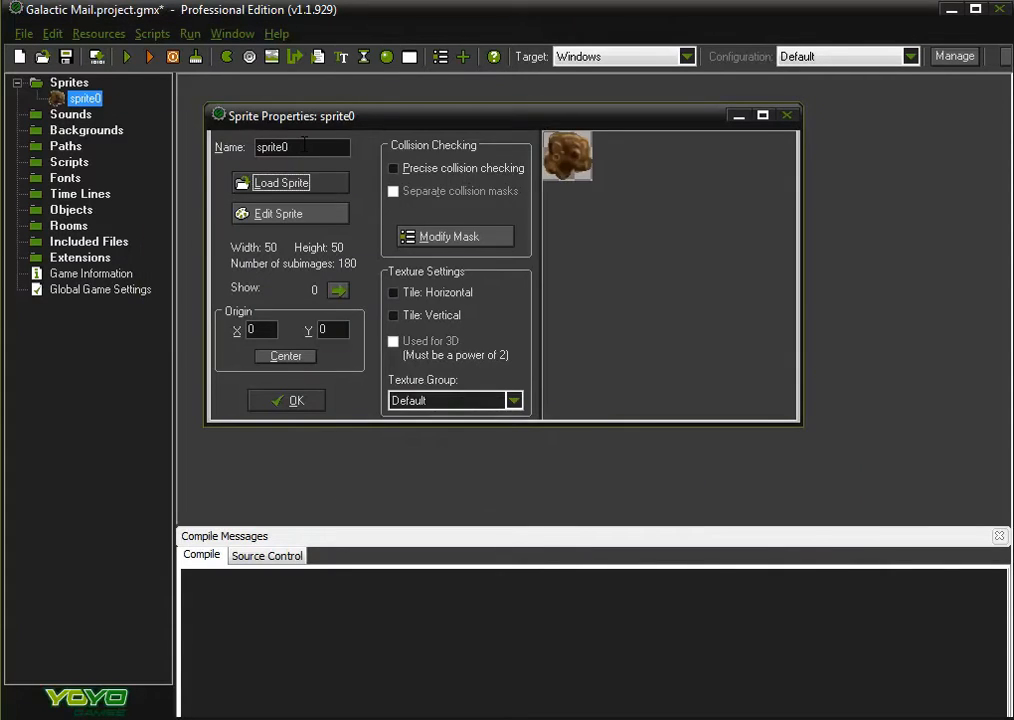
{"action": "key", "text": "BackSpace"}
{"action": "type", "text": "_aster"}
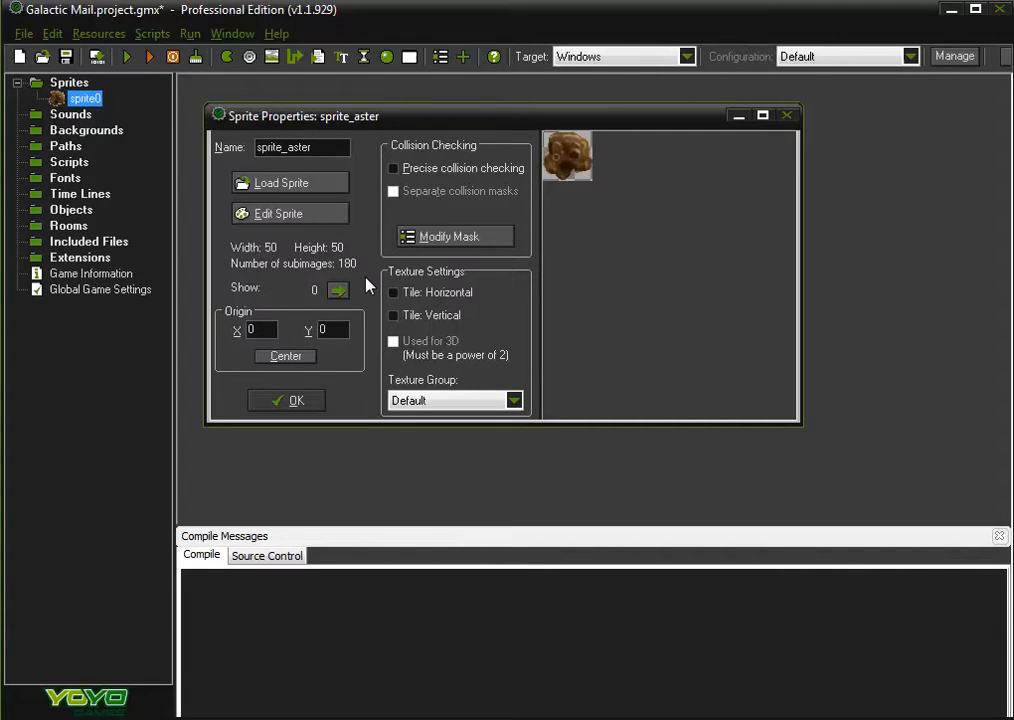
{"action": "type", "text": "oid"}
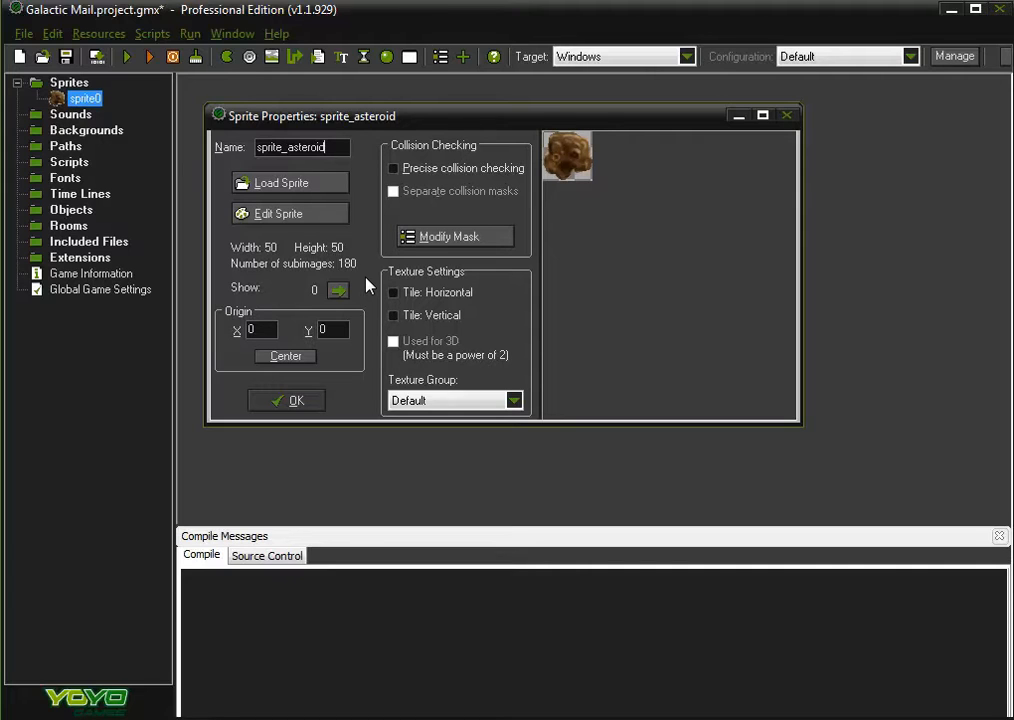
- Try placing the origin of sprite_asteroid freehand at several different points on its image preview
{"action": "left_click_drag", "start_coordinate": [553, 146], "coordinate": [578, 145]}
{"action": "left_click", "coordinate": [585, 134]}
{"action": "left_click", "coordinate": [565, 150]}
{"action": "left_click", "coordinate": [568, 156]}
{"action": "left_click_drag", "start_coordinate": [551, 180], "coordinate": [576, 160]}
- Center the origin of sprite_asteroid at 25, 25 and accept the sprite's properties
{"action": "left_click", "coordinate": [297, 358]}
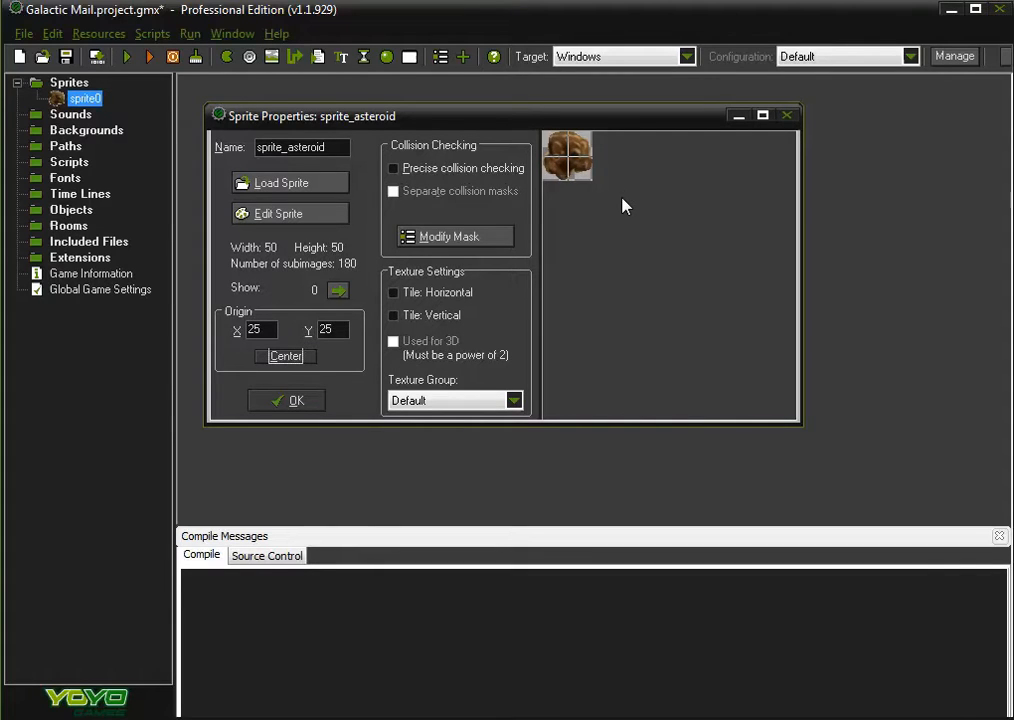
{"action": "left_click", "coordinate": [278, 358]}
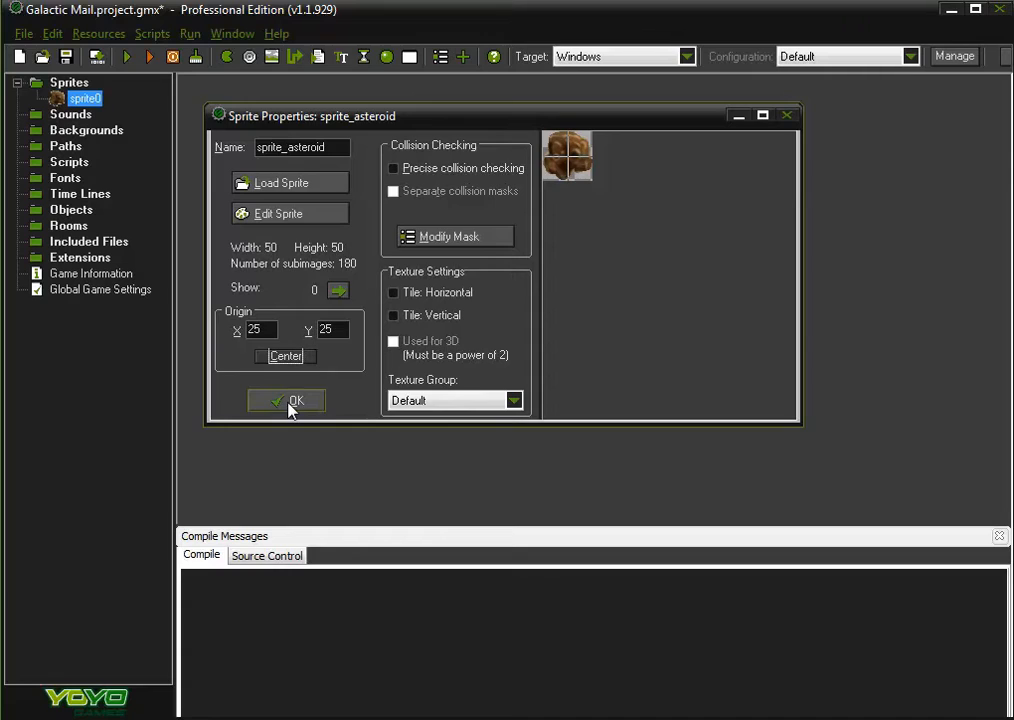
{"action": "left_click", "coordinate": [291, 405]}
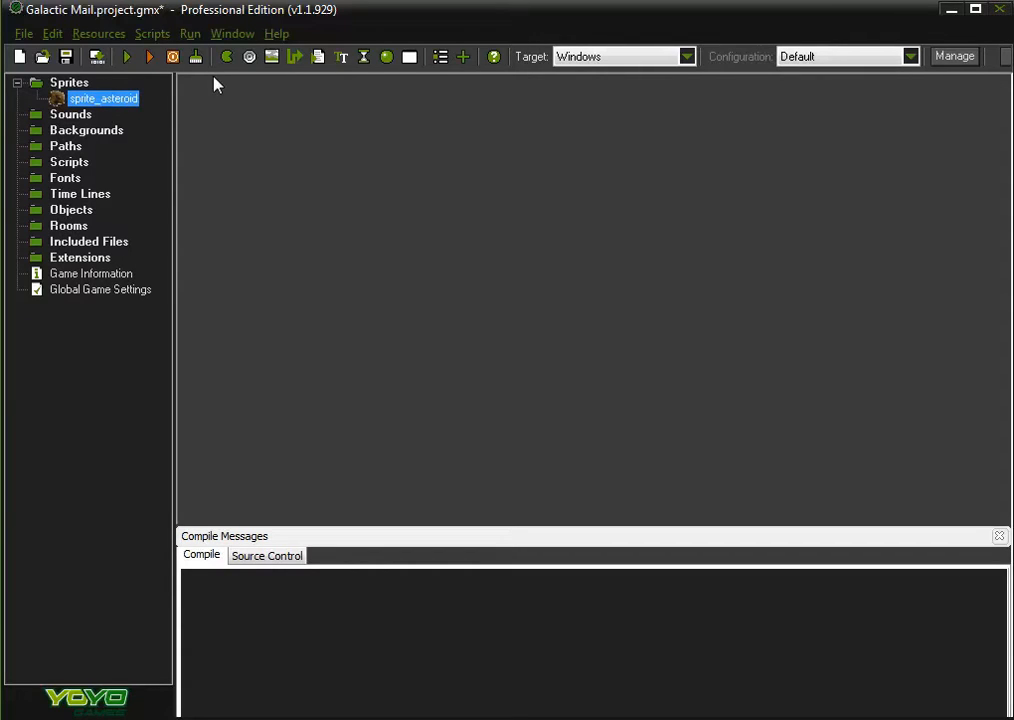
- Create a new sprite and load the Flying image from the Chapter03 folder into it
{"action": "left_click", "coordinate": [96, 34]}
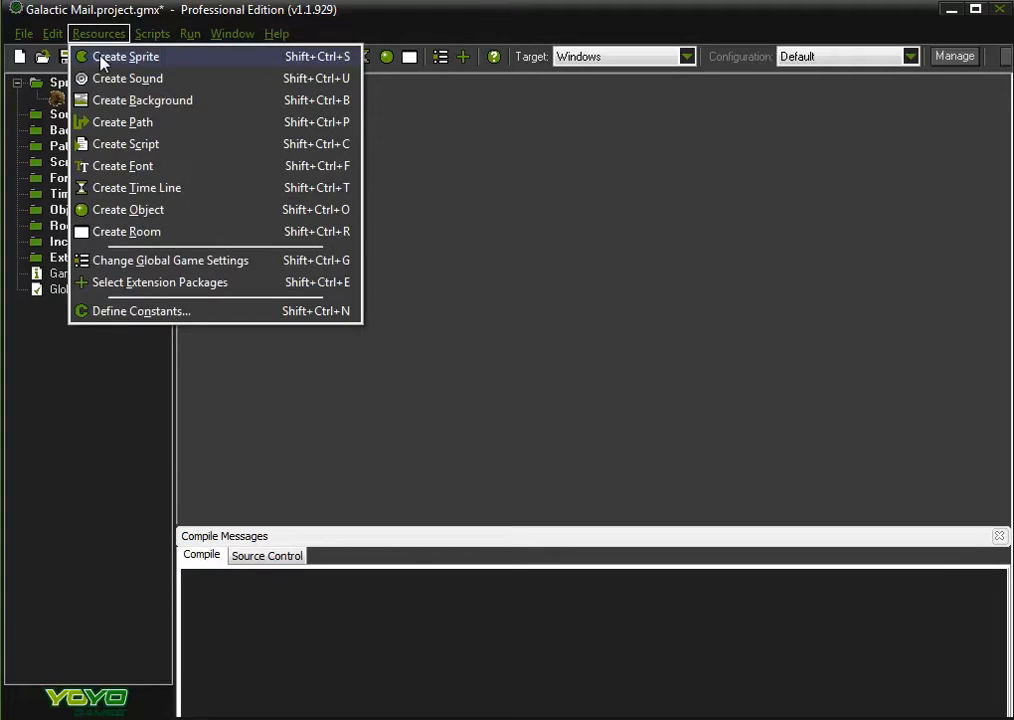
{"action": "left_click", "coordinate": [100, 57]}
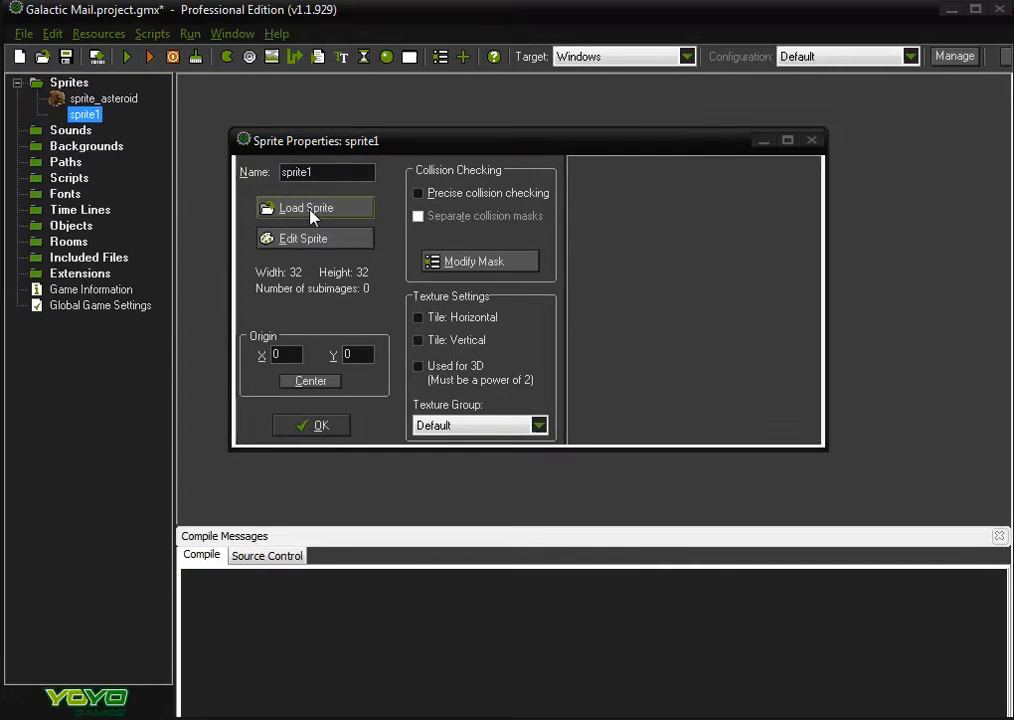
{"action": "left_click", "coordinate": [310, 211]}
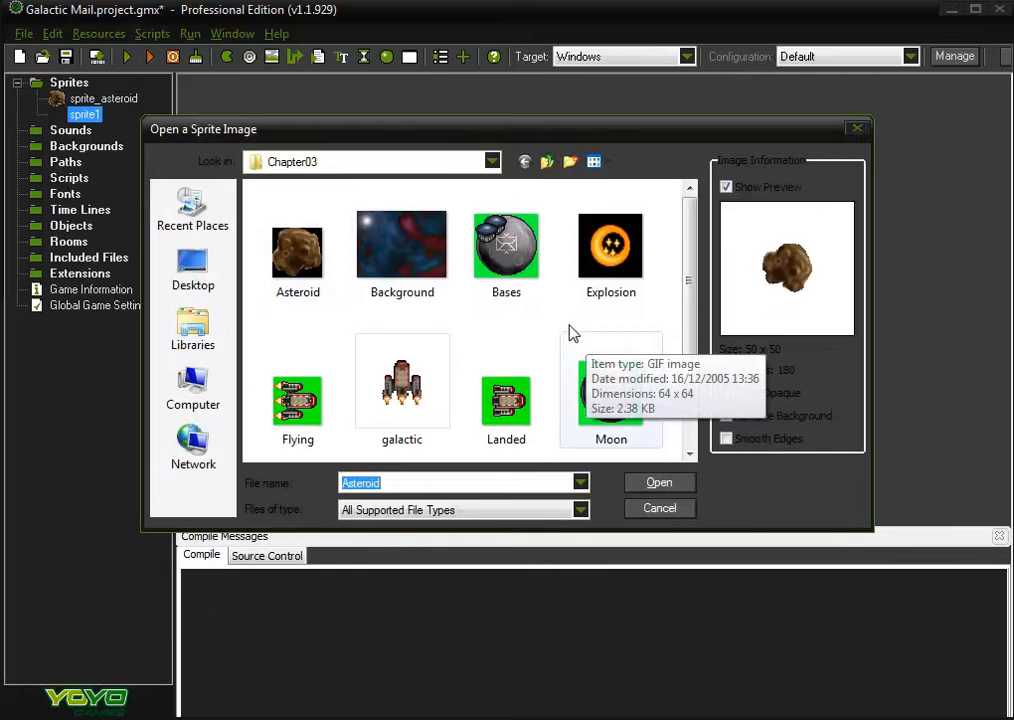
{"action": "left_click", "coordinate": [290, 405]}
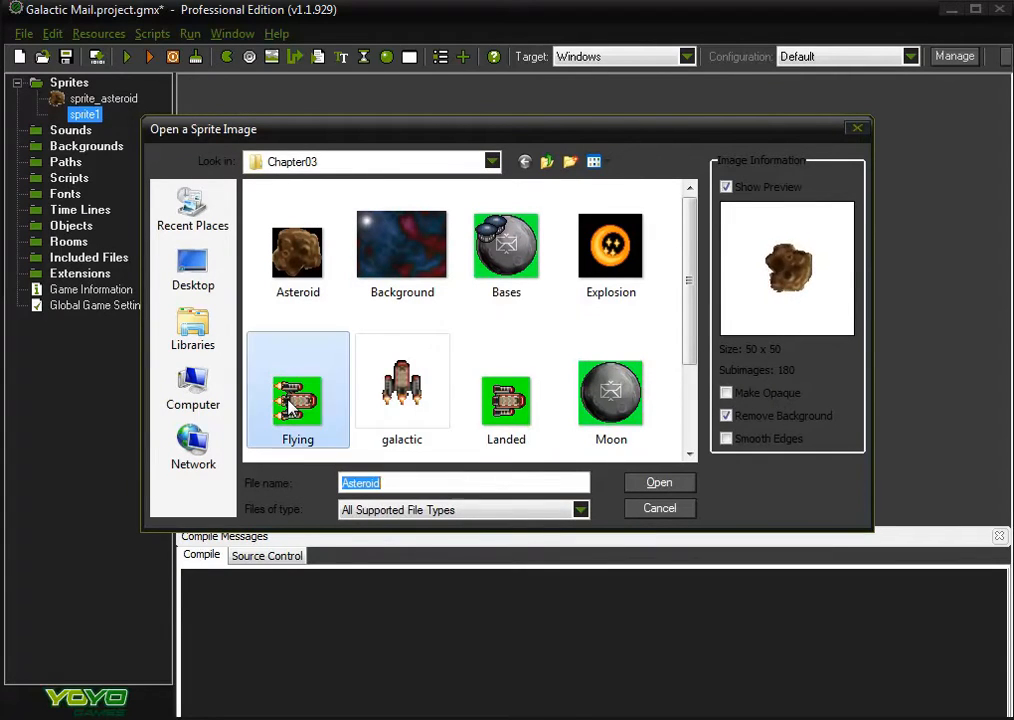
{"action": "left_click", "coordinate": [636, 488]}
- Name the flying rocket sprite sprite_flying, center its origin at 24, 24 and accept its properties
{"action": "left_click", "coordinate": [313, 172]}
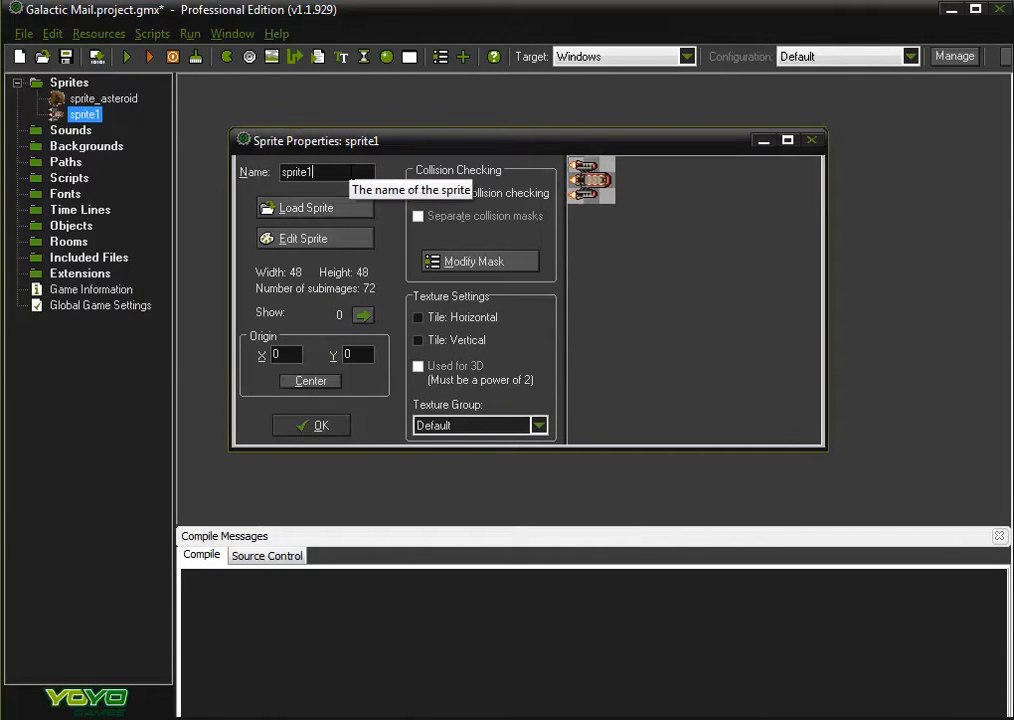
{"action": "key", "text": "BackSpace"}
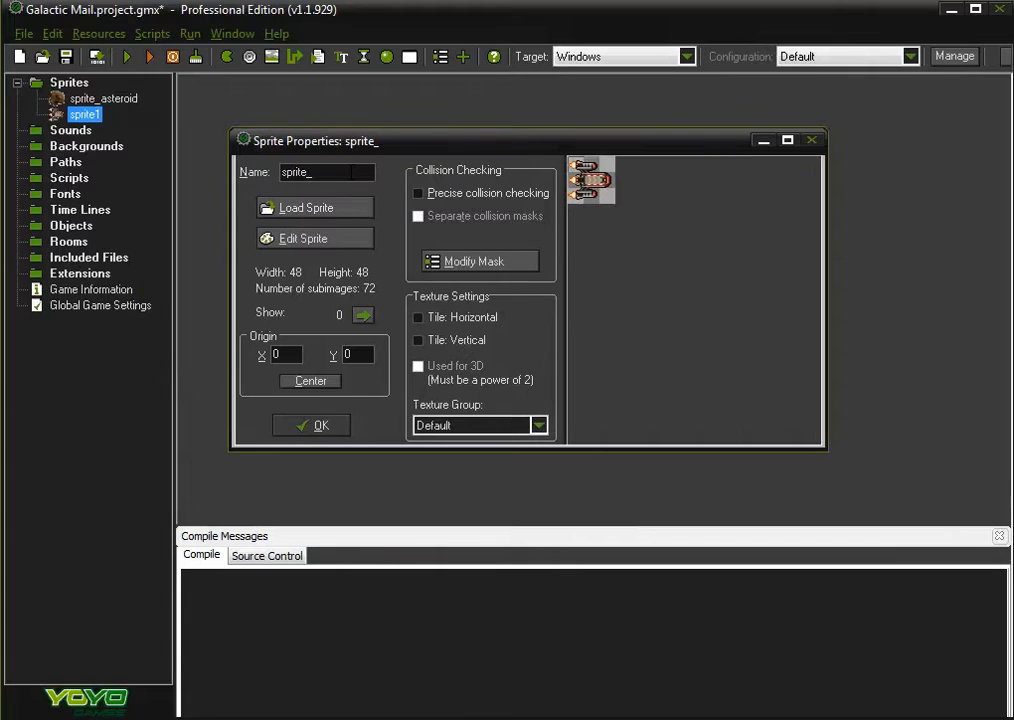
{"action": "type", "text": "_flying"}
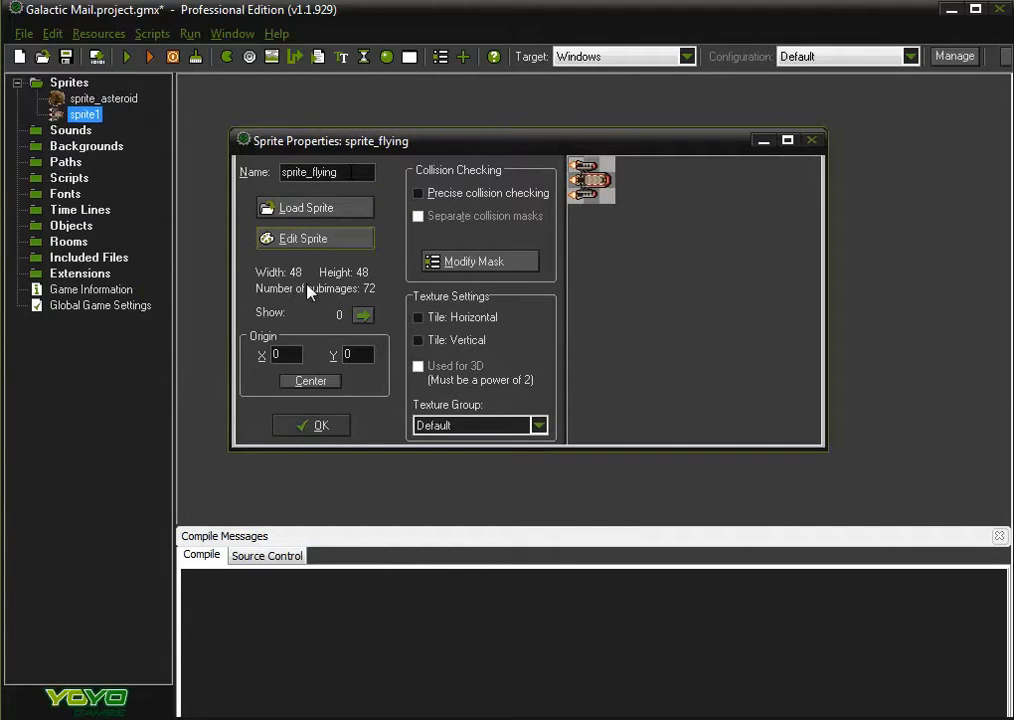
{"action": "left_click", "coordinate": [318, 382]}
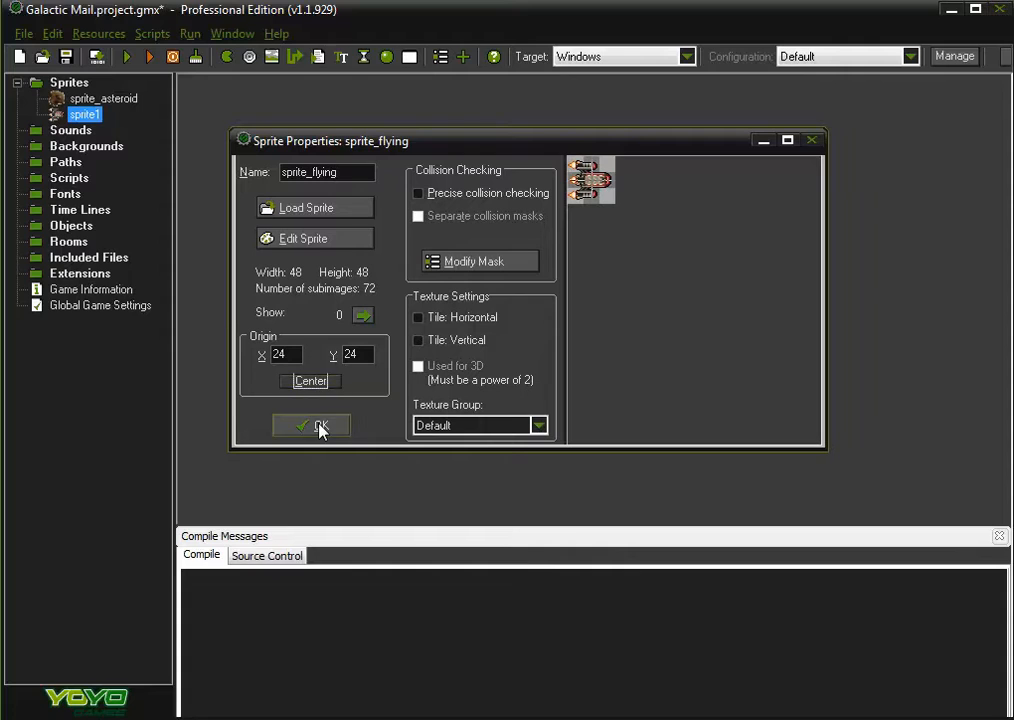
{"action": "left_click", "coordinate": [320, 428]}
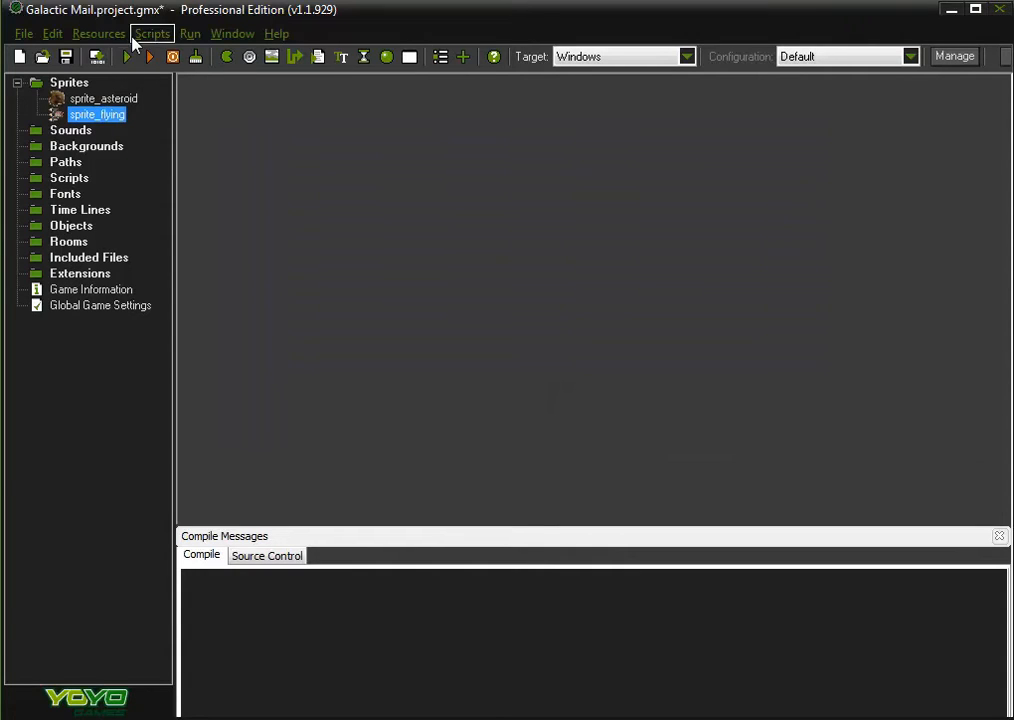
- Create another new sprite and name it sprite_moon
{"action": "left_click", "coordinate": [226, 57]}
{"action": "left_click", "coordinate": [360, 198]}
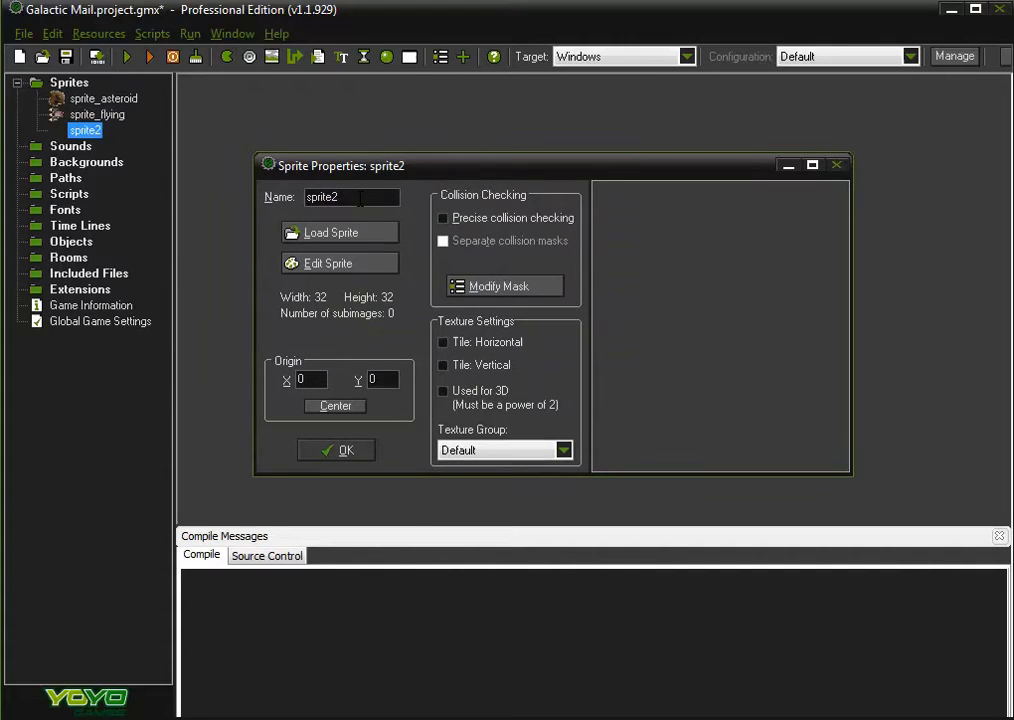
{"action": "key", "text": "BackSpace"}
{"action": "type", "text": "_moon"}
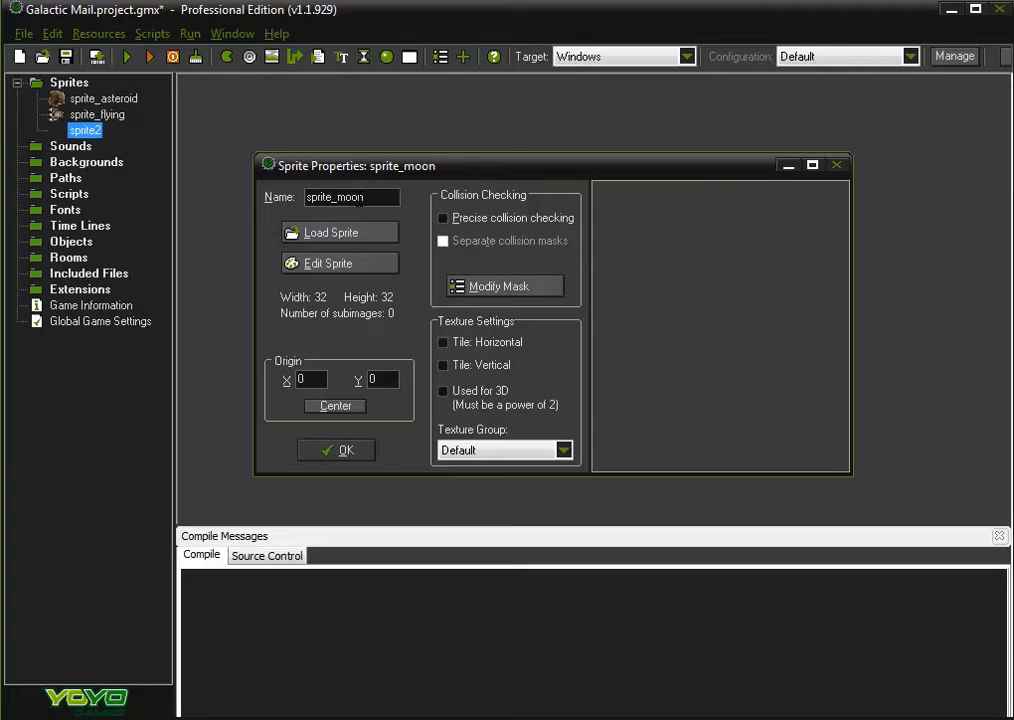
- Load the Moon image into sprite_moon, center its origin at 32, 32 and accept its properties
{"action": "left_click", "coordinate": [356, 229]}
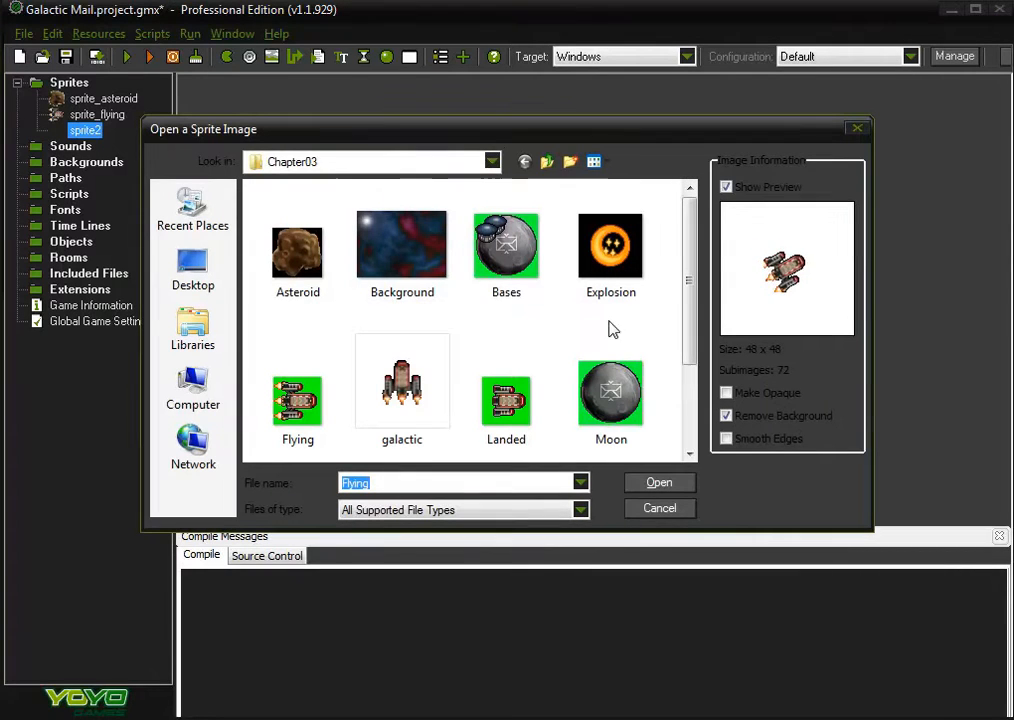
{"action": "left_click", "coordinate": [611, 392]}
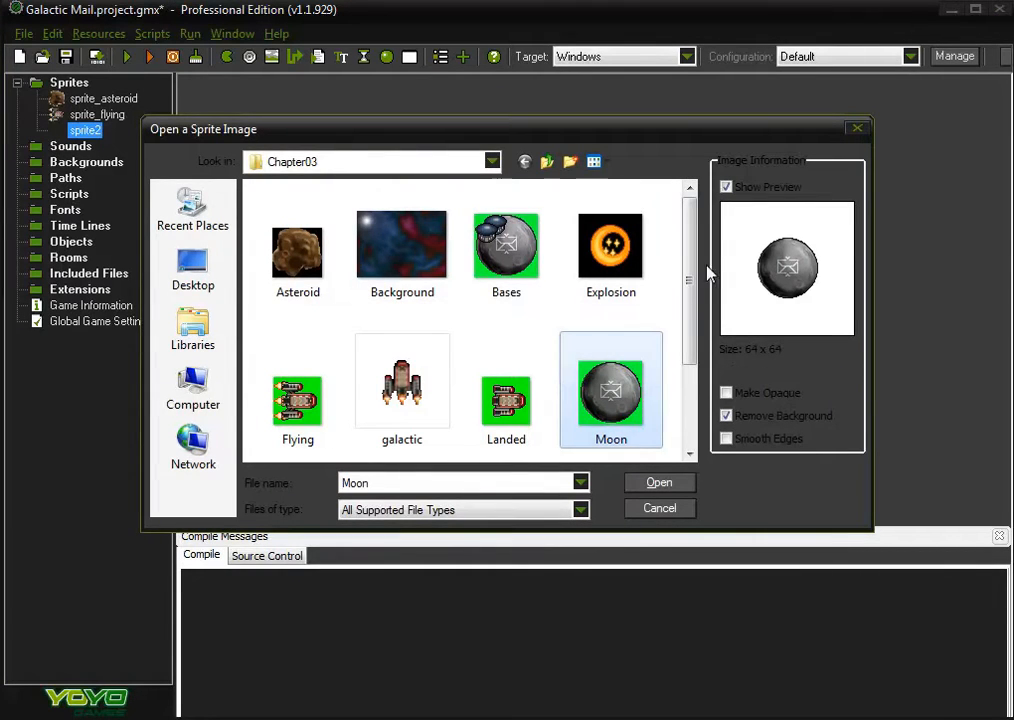
{"action": "left_click", "coordinate": [503, 248]}
{"action": "left_click", "coordinate": [605, 377]}
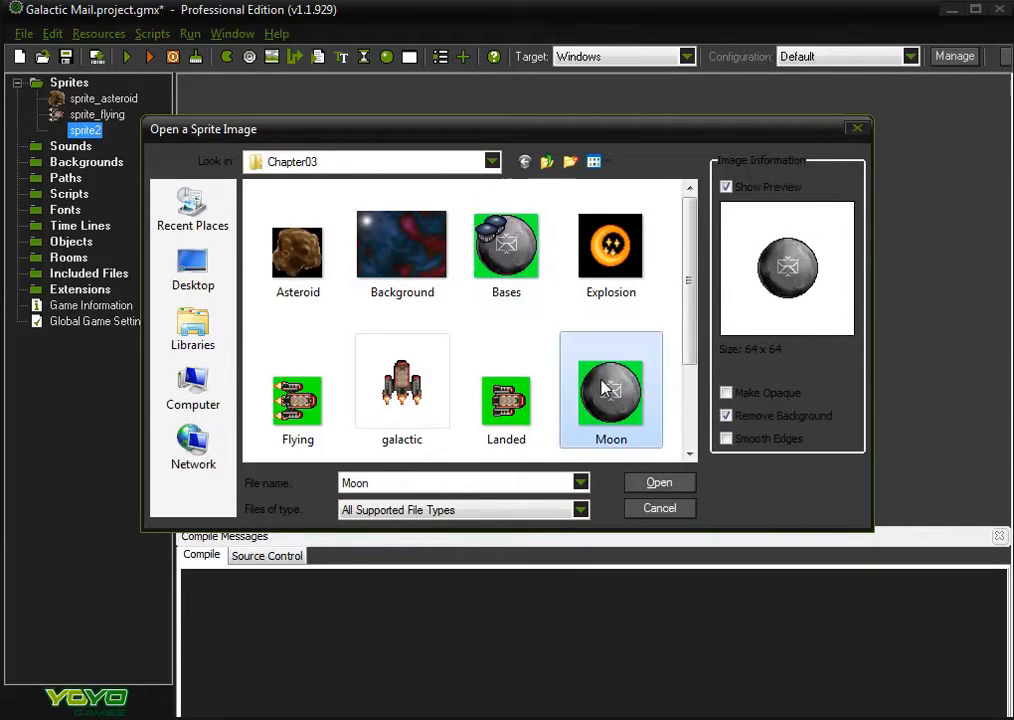
{"action": "left_click", "coordinate": [662, 483]}
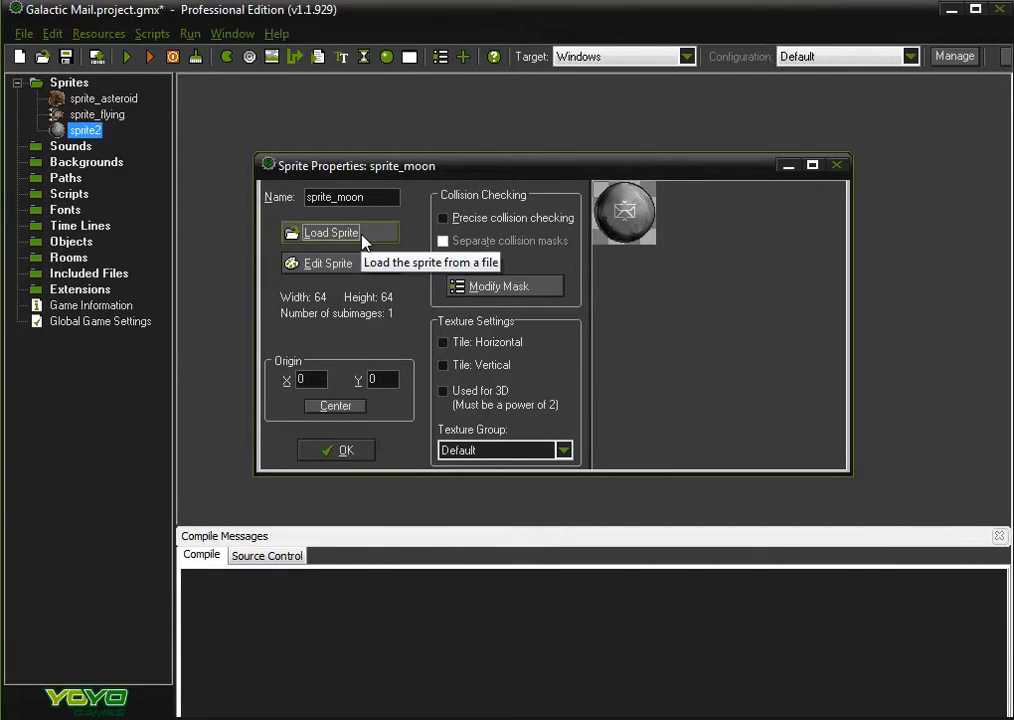
{"action": "left_click", "coordinate": [339, 407]}
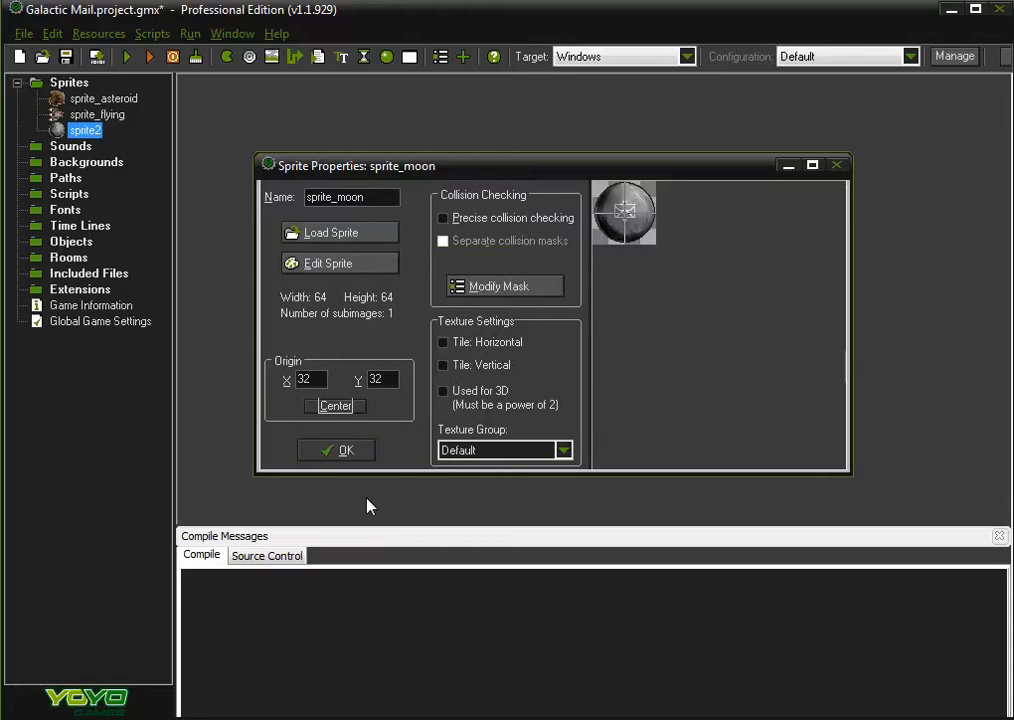
{"action": "left_click", "coordinate": [345, 451]}
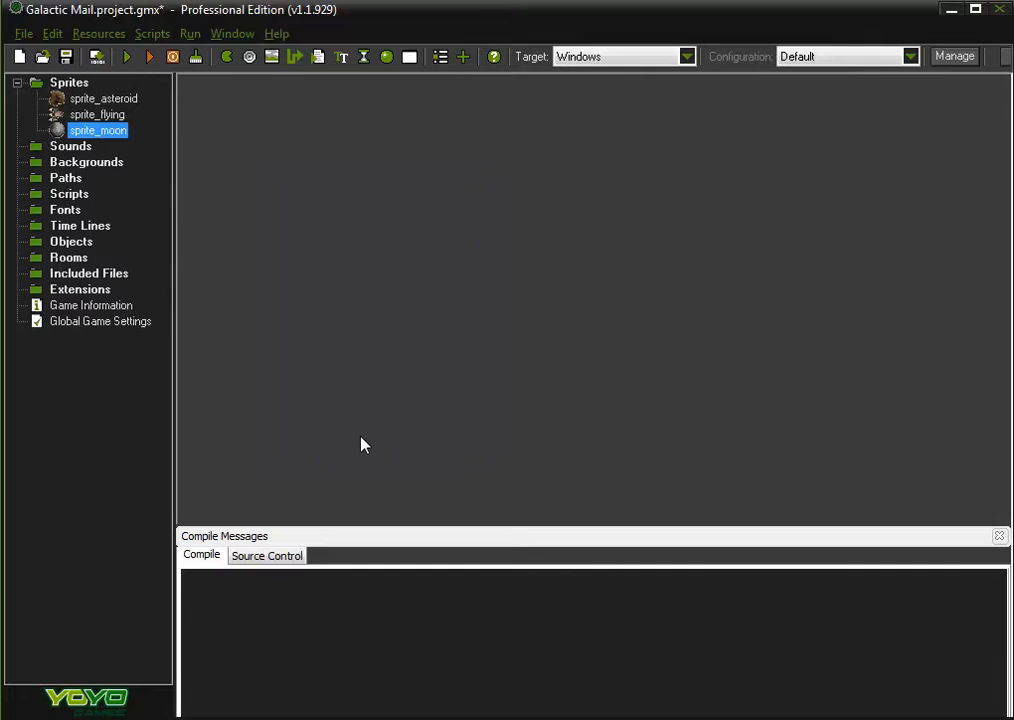
- Create a fourth sprite and load the Landed image from the Chapter03 folder into it
{"action": "left_click", "coordinate": [227, 56]}
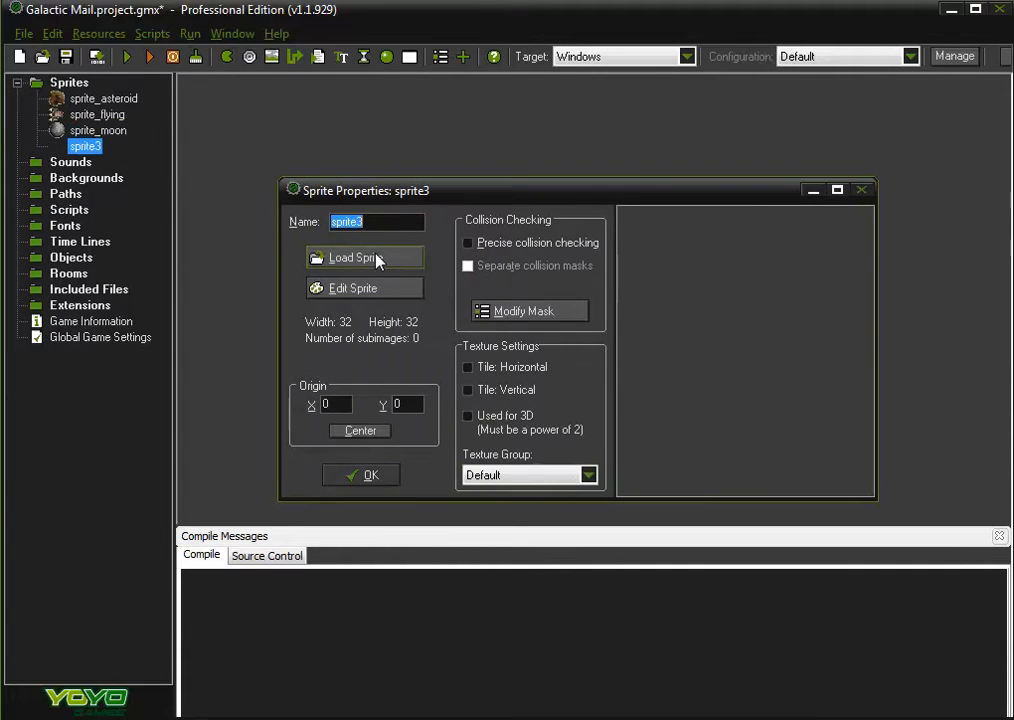
{"action": "left_click", "coordinate": [372, 259]}
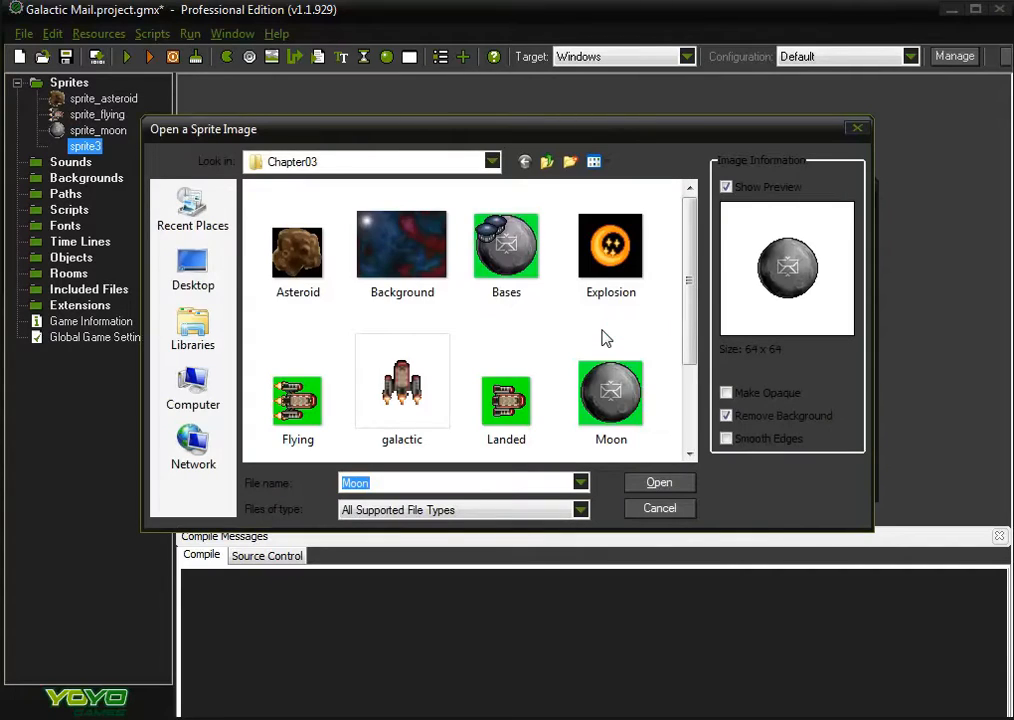
{"action": "left_click_drag", "start_coordinate": [690, 324], "coordinate": [692, 416]}
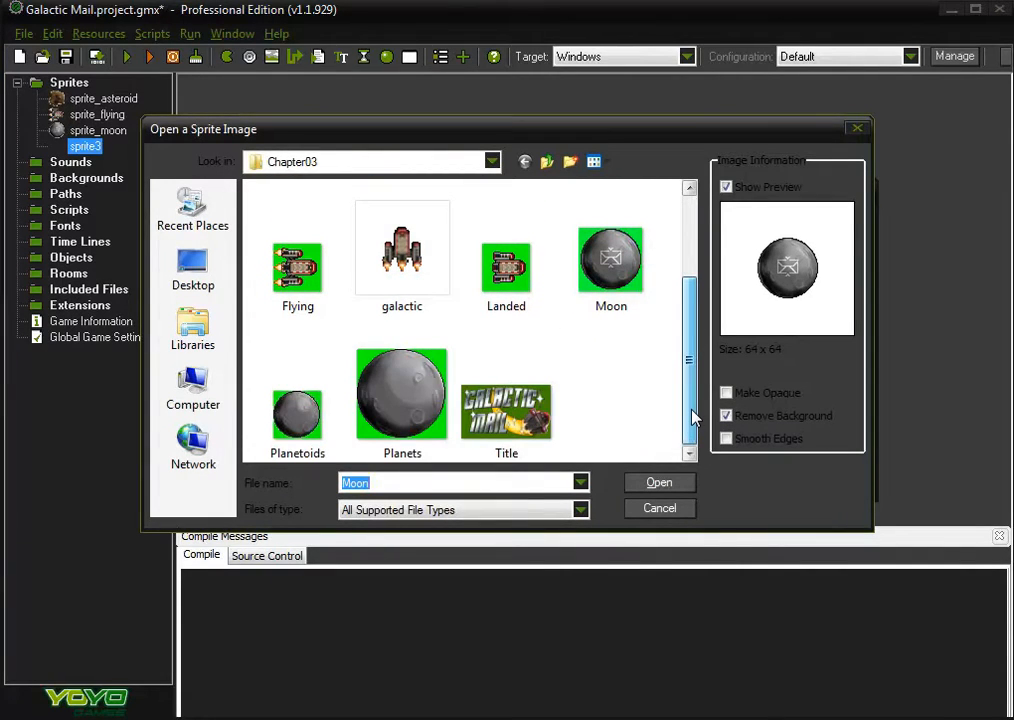
{"action": "left_click_drag", "start_coordinate": [697, 403], "coordinate": [696, 330]}
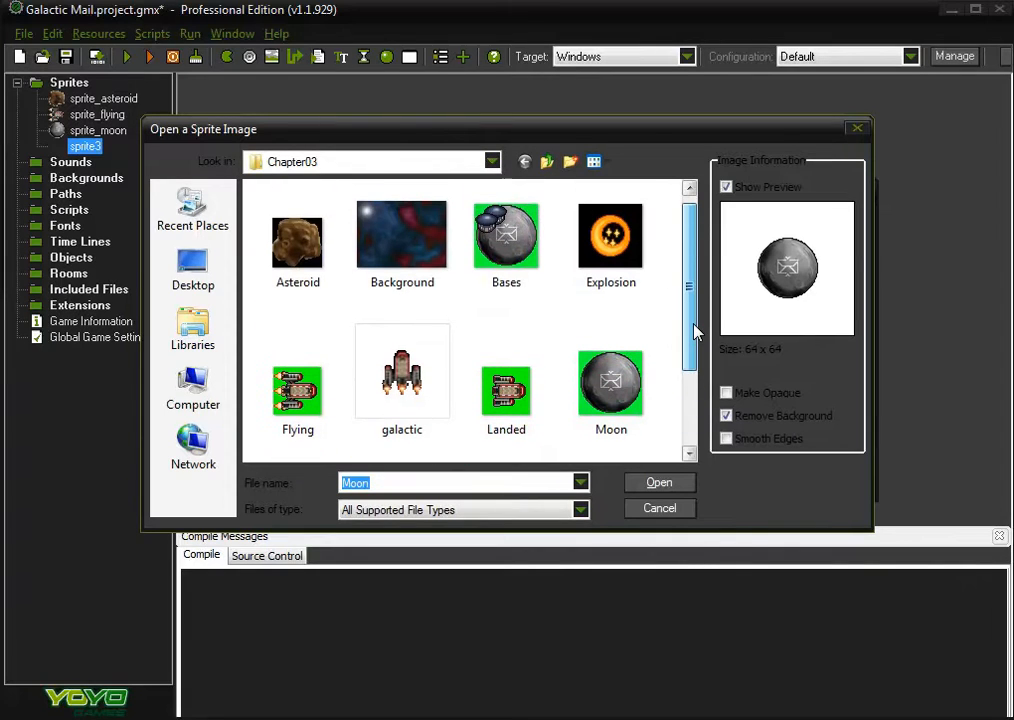
{"action": "left_click", "coordinate": [488, 400]}
{"action": "left_click", "coordinate": [654, 484]}
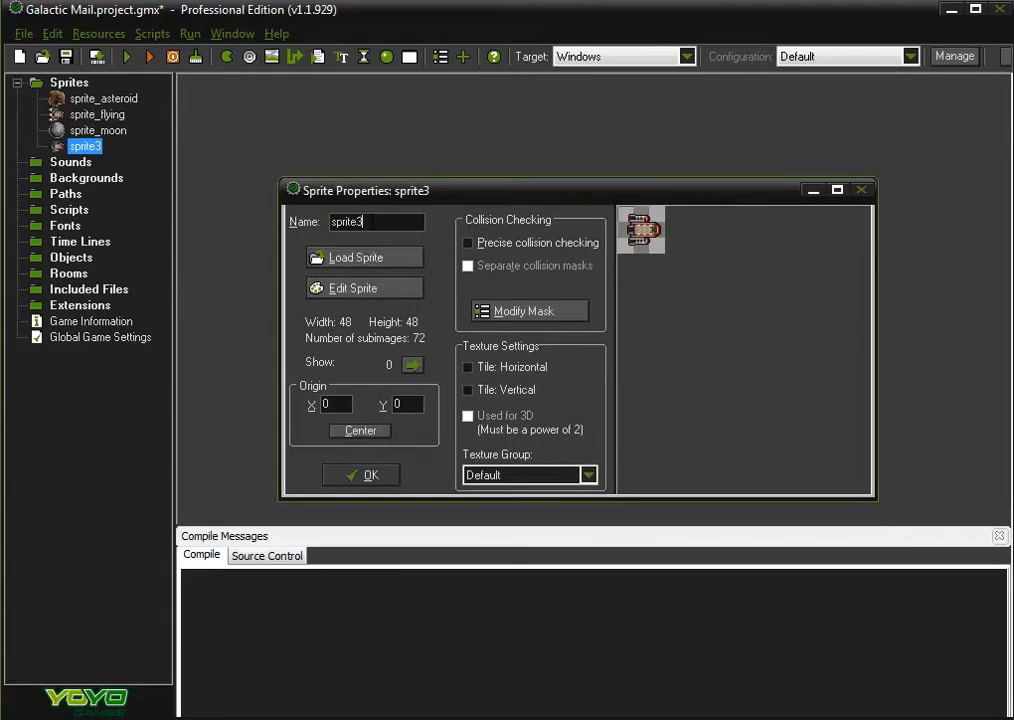
- Name the landed rocket sprite sprite_landing, center its origin at 24, 24 and accept its properties
{"action": "left_click", "coordinate": [362, 222]}
{"action": "key", "text": "BackSpace"}
{"action": "type", "text": "_landing"}
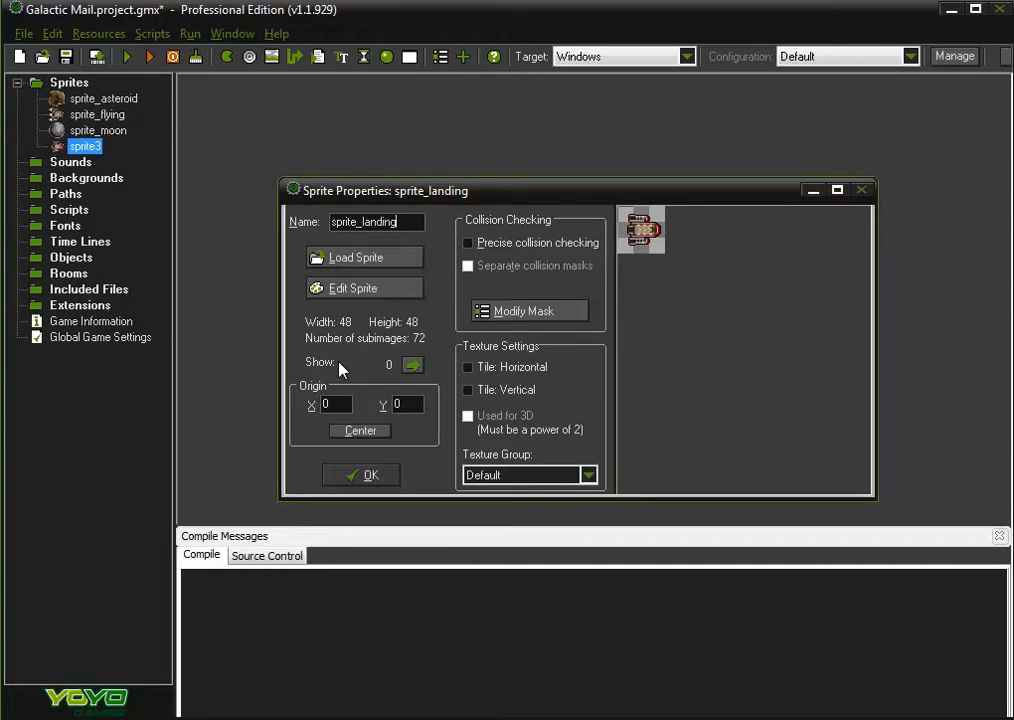
{"action": "left_click", "coordinate": [358, 430]}
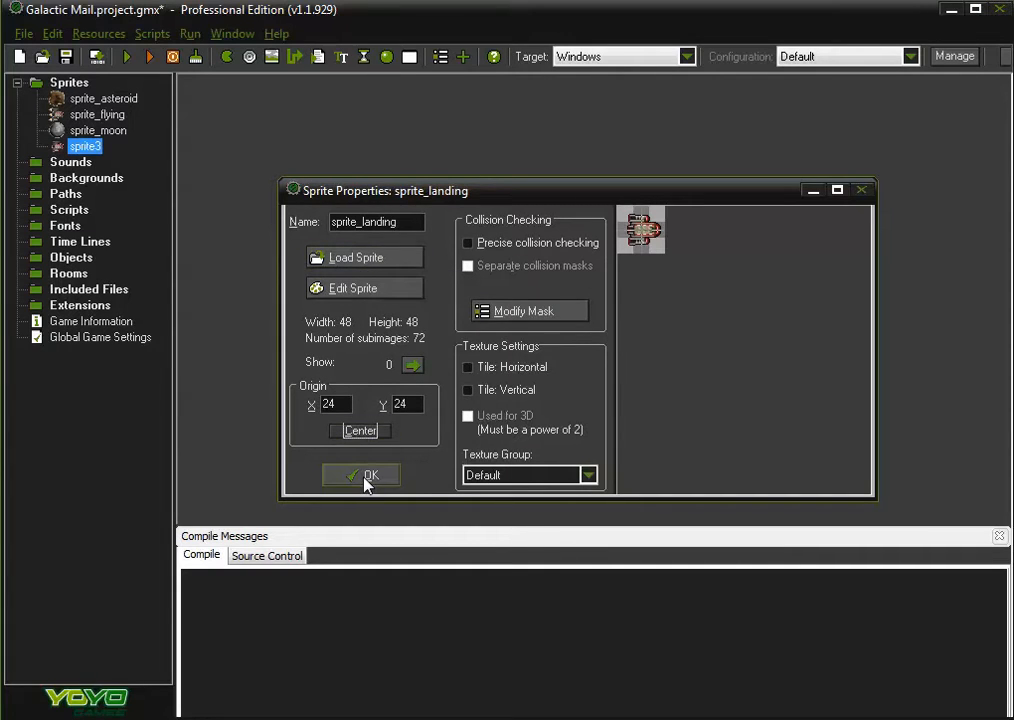
{"action": "left_click", "coordinate": [366, 477]}
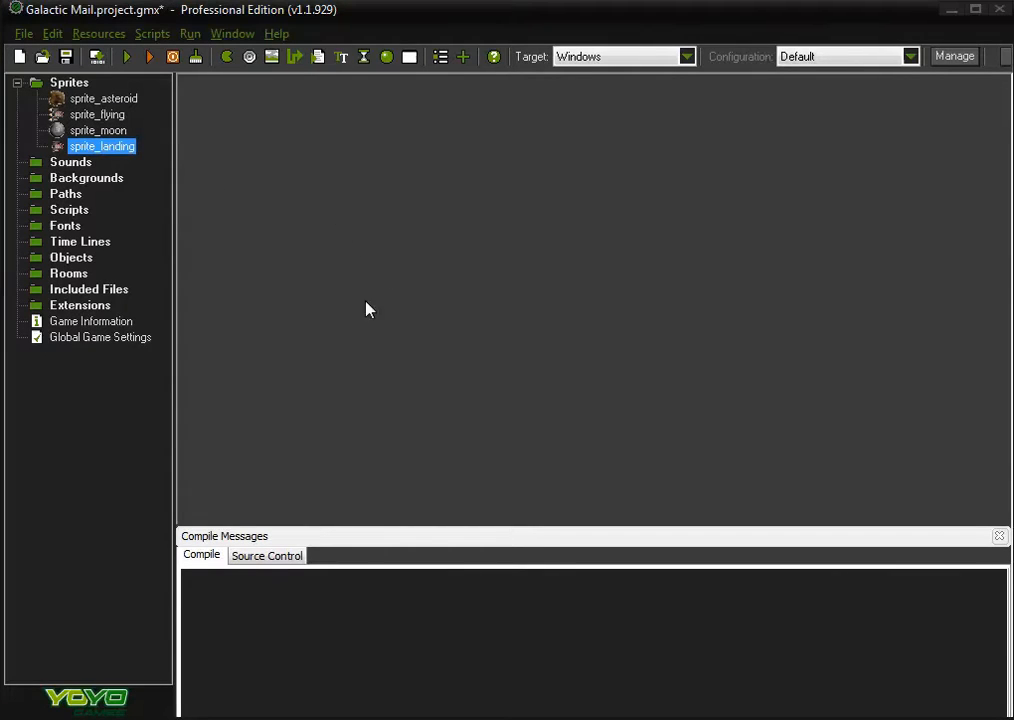
- Create a fifth sprite and load the Explosion image from the Chapter03 folder into it
{"action": "left_click", "coordinate": [227, 57]}
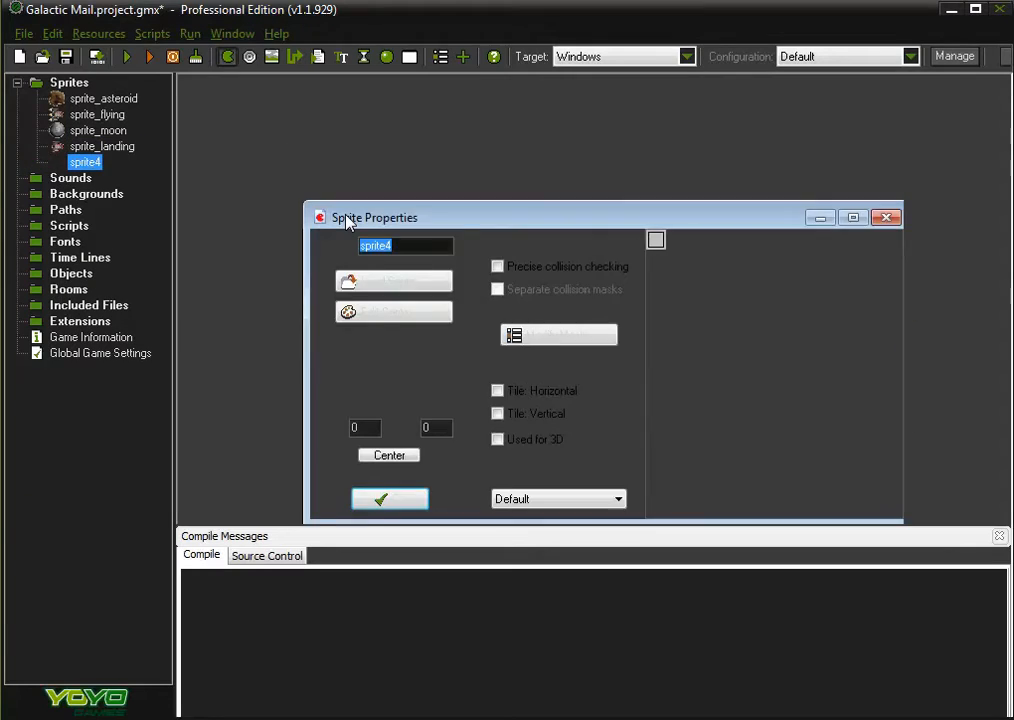
{"action": "left_click", "coordinate": [400, 287]}
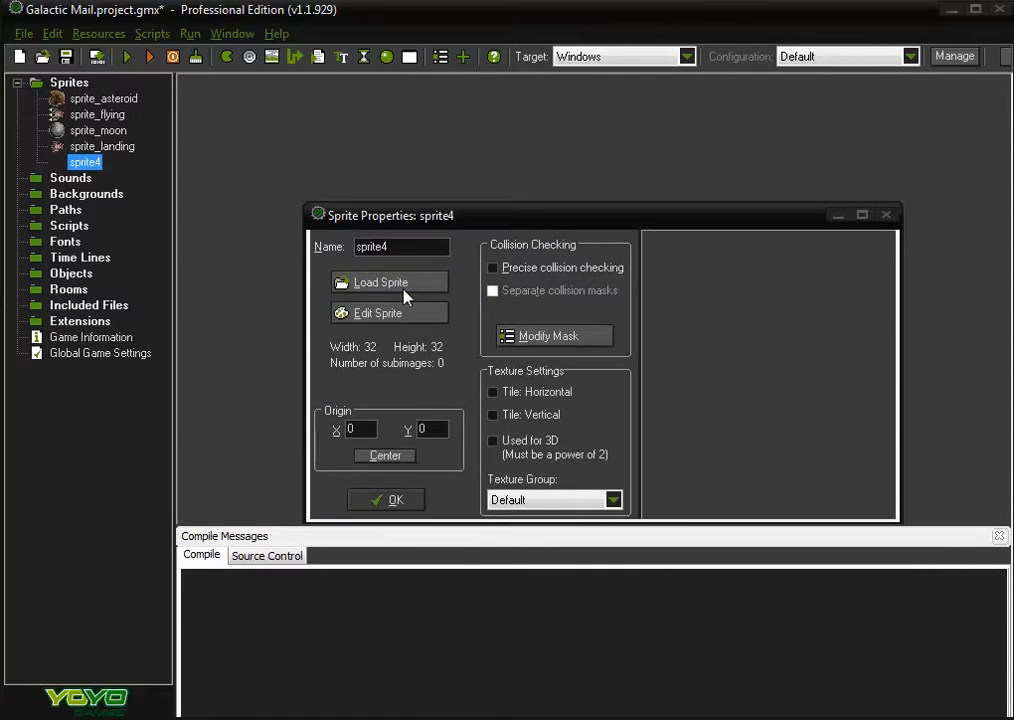
{"action": "left_click", "coordinate": [623, 268]}
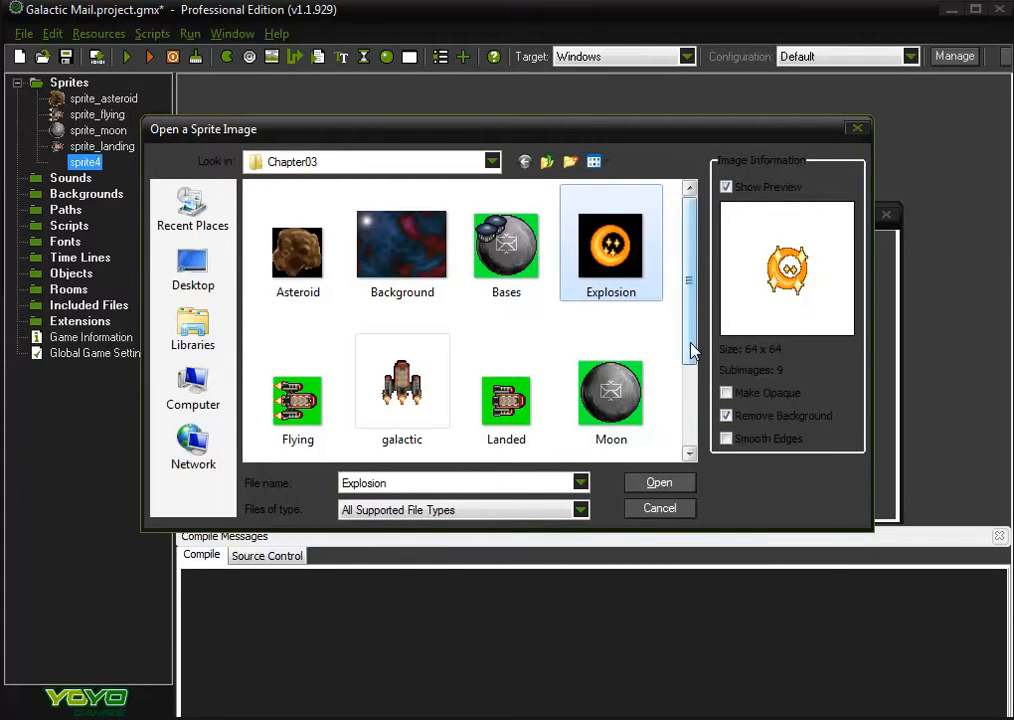
{"action": "scroll", "coordinate": [550, 300], "scroll_direction": "down", "scroll_amount": 2}
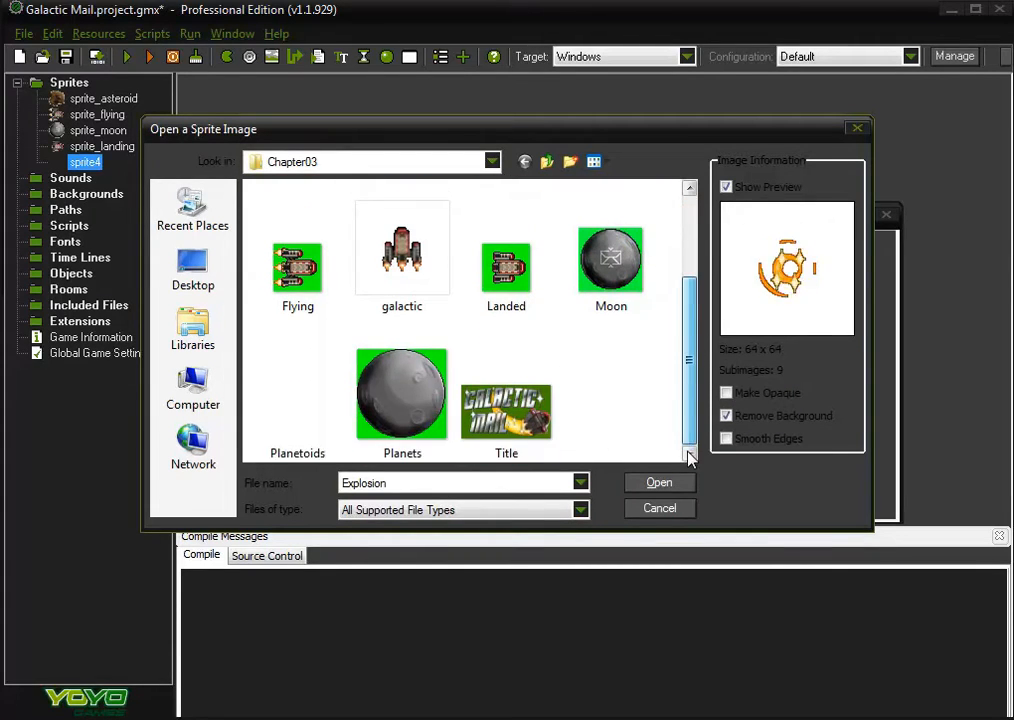
{"action": "left_click", "coordinate": [405, 400]}
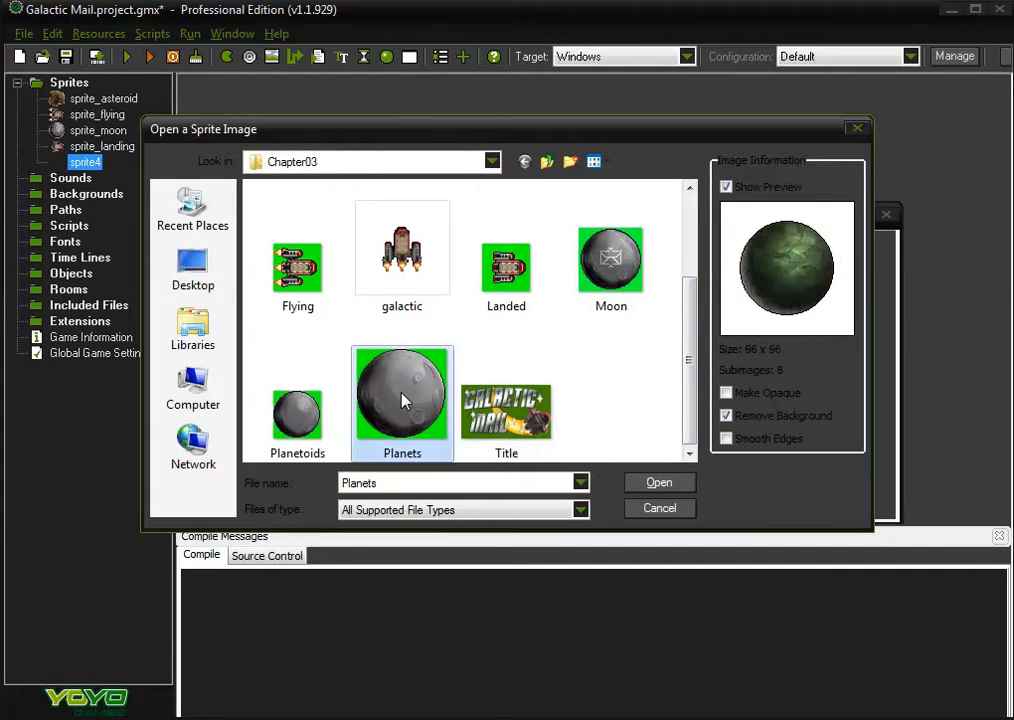
{"action": "left_click", "coordinate": [296, 410]}
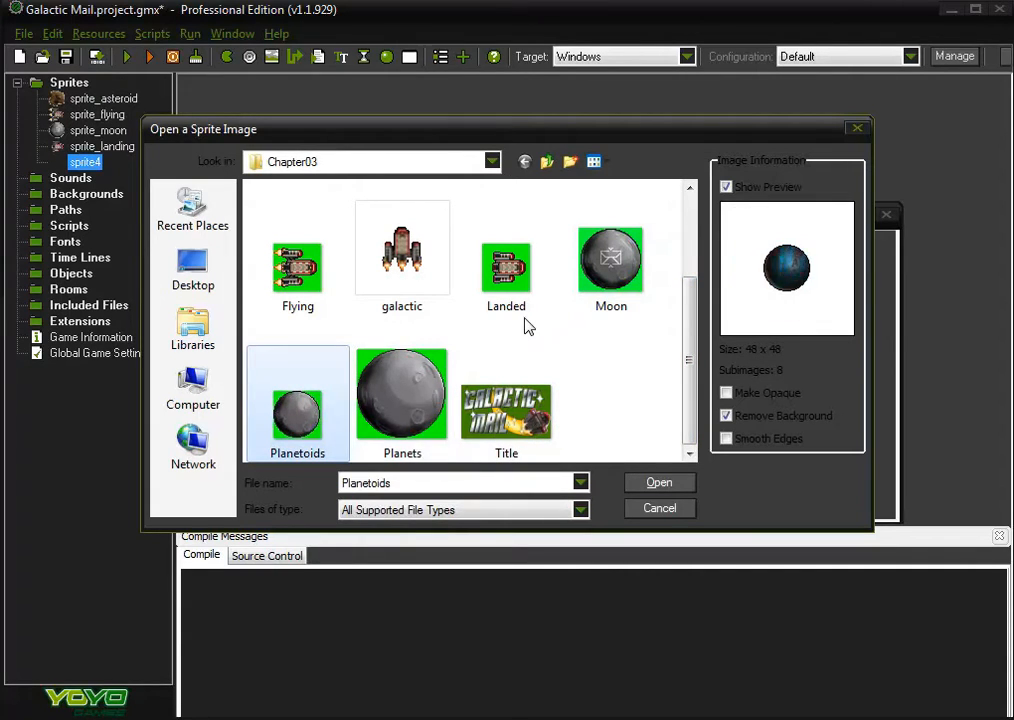
{"action": "scroll", "coordinate": [688, 237], "scroll_direction": "up", "scroll_amount": 2}
{"action": "left_click", "coordinate": [607, 222]}
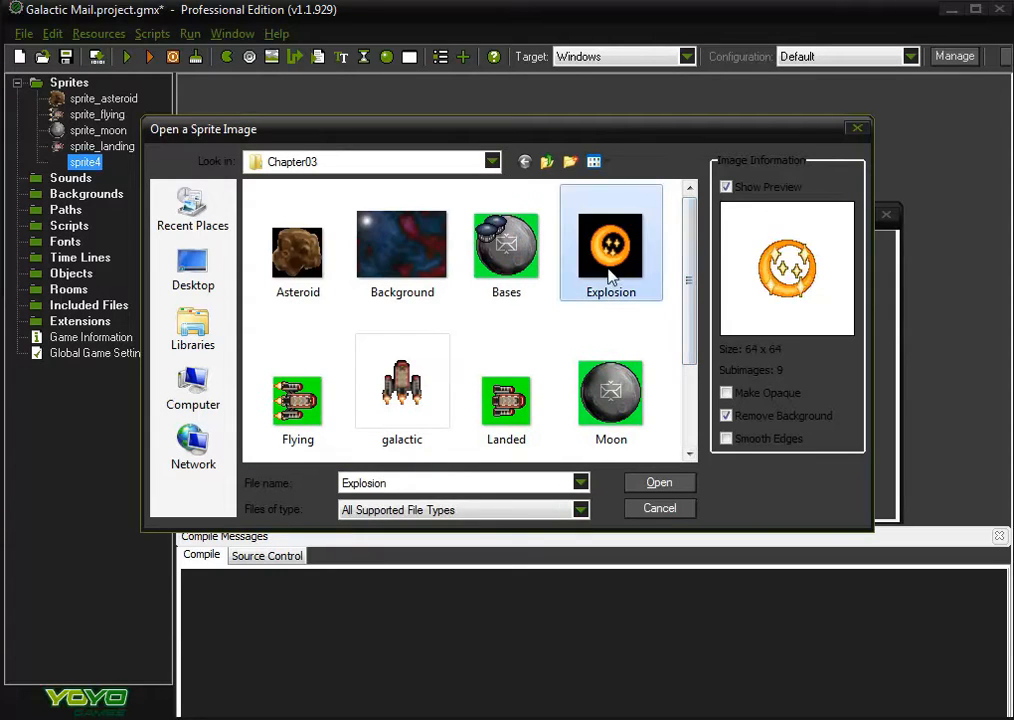
{"action": "left_click", "coordinate": [660, 483]}
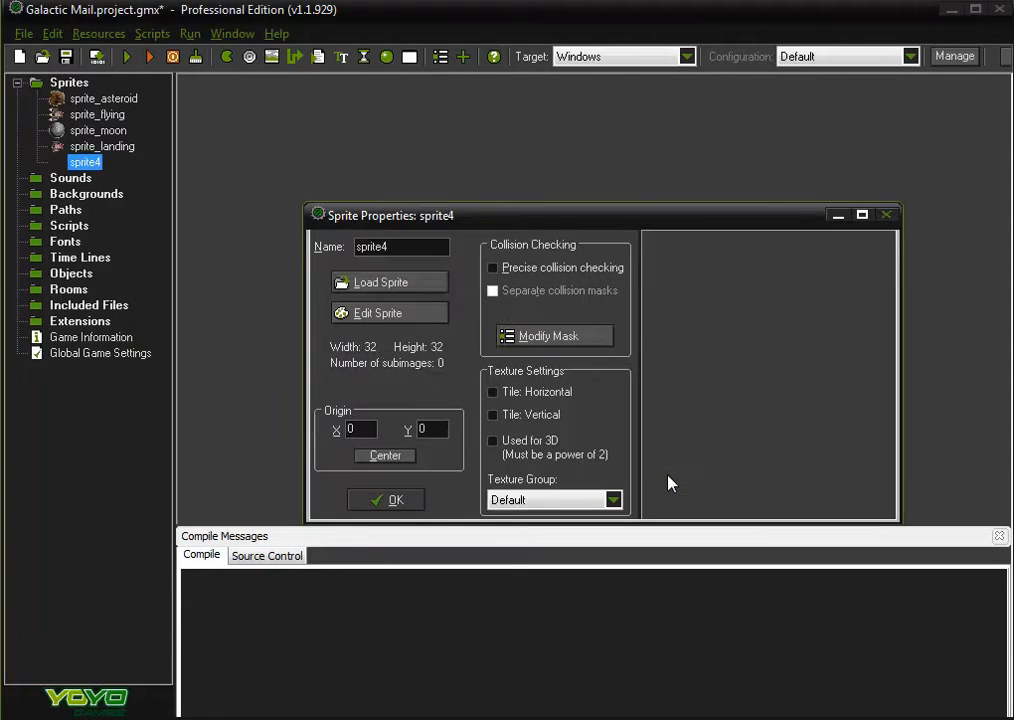
- Name the explosion sprite sprite_explosion, center its origin at 32, 32 and accept its properties
{"action": "left_click", "coordinate": [420, 247]}
{"action": "key", "text": "BackSpace"}
{"action": "type", "text": "_"}
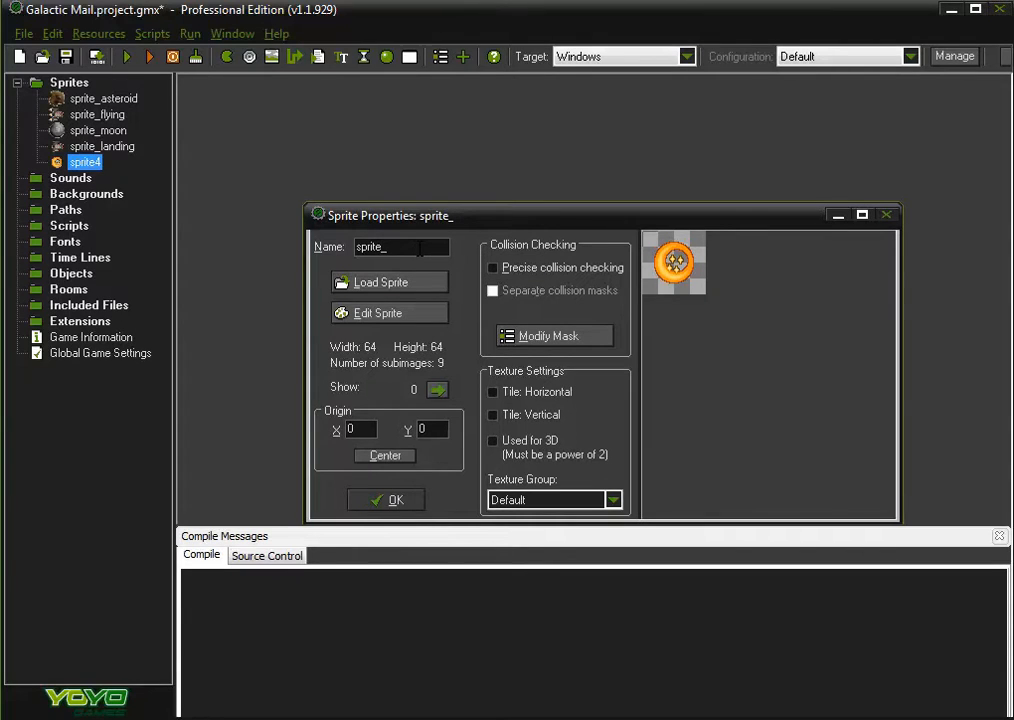
{"action": "type", "text": "explosion"}
{"action": "left_click", "coordinate": [385, 456]}
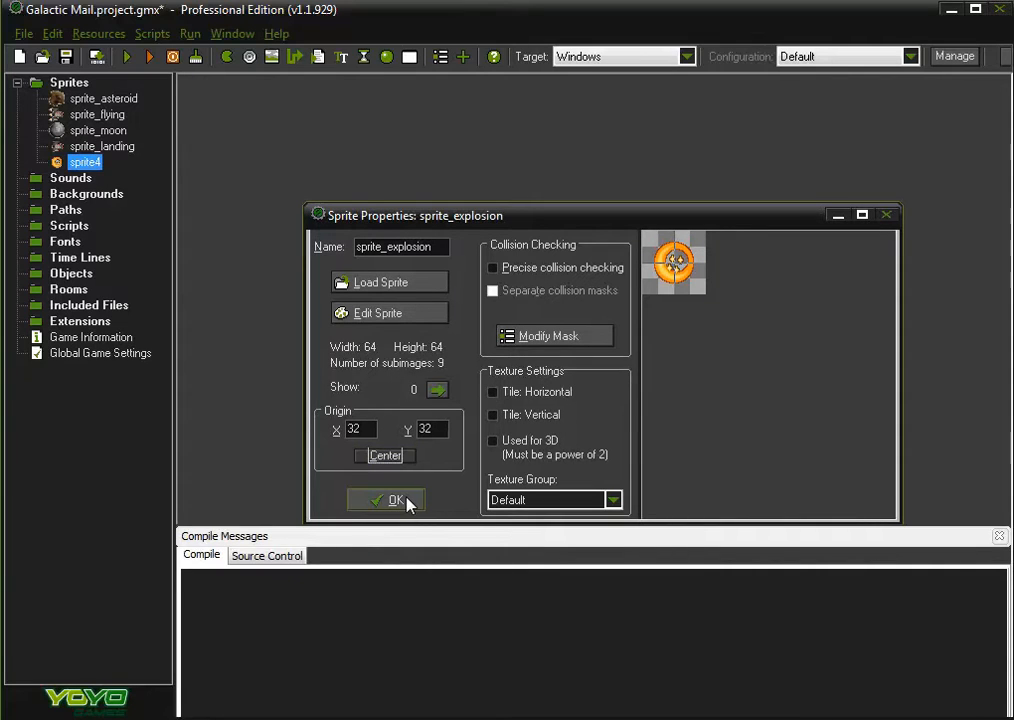
{"action": "left_click", "coordinate": [394, 500]}
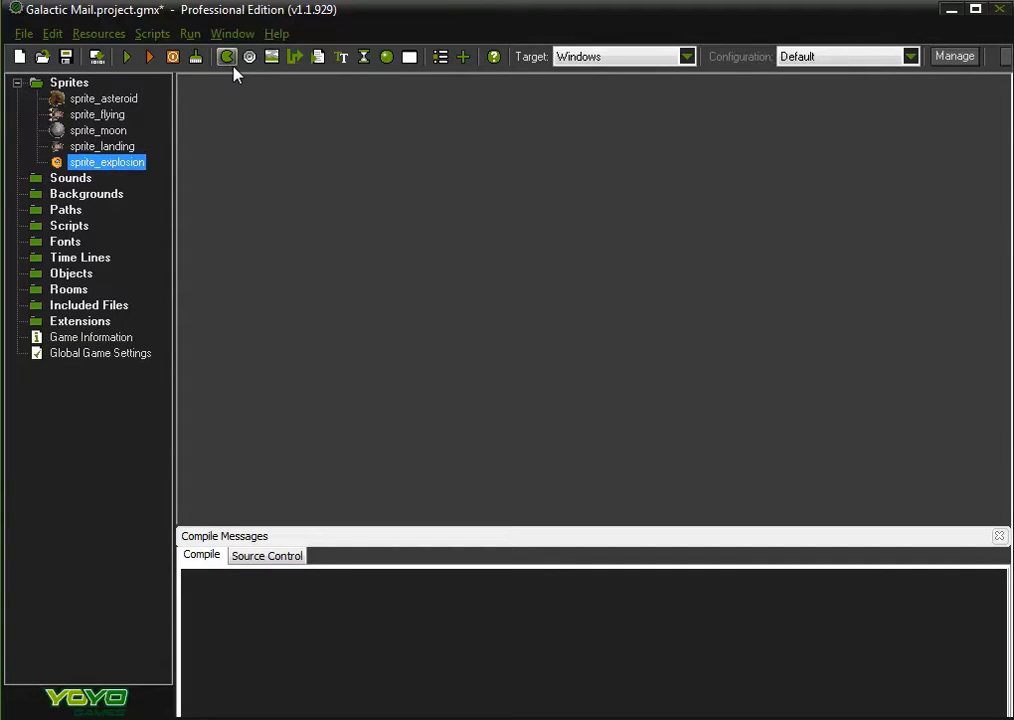
- Create a new object named object_moon and assign sprite_moon to it
{"action": "left_click", "coordinate": [97, 34]}
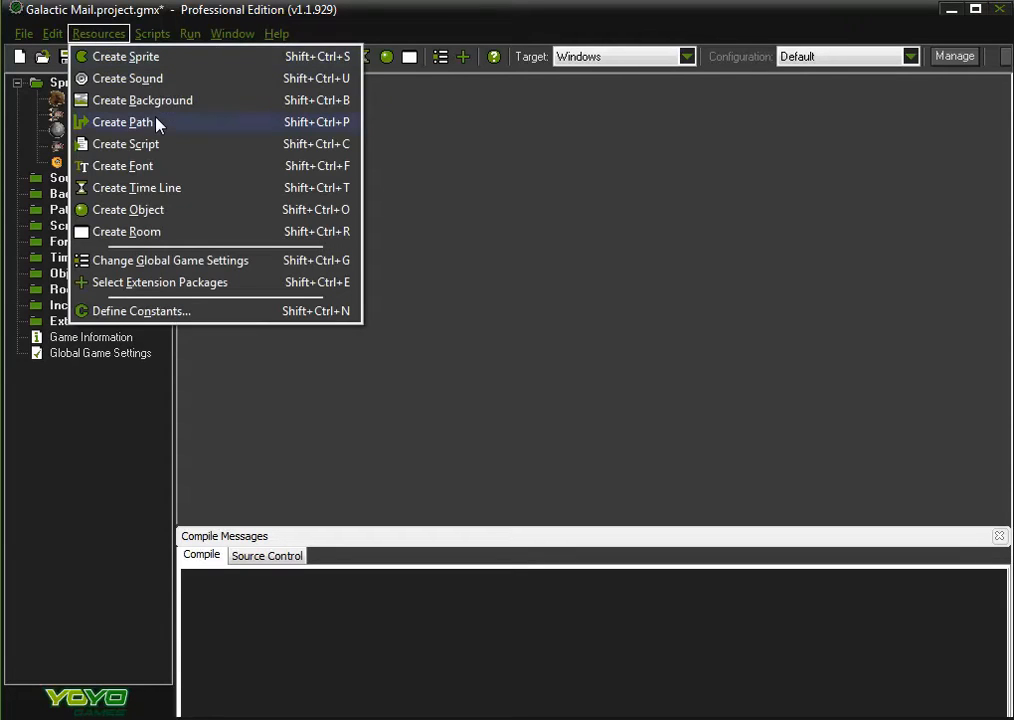
{"action": "left_click", "coordinate": [140, 209]}
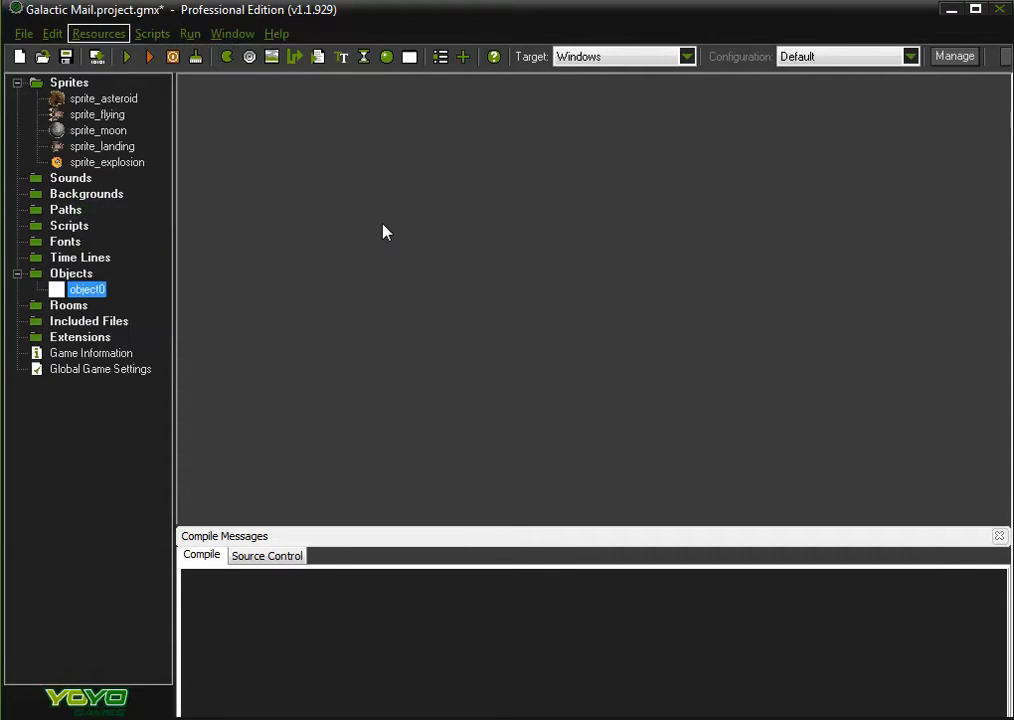
{"action": "mouse_move", "coordinate": [482, 252]}
{"action": "left_mouse_down"}
{"action": "mouse_move", "coordinate": [584, 138]}
{"action": "mouse_move", "coordinate": [566, 100]}
{"action": "left_mouse_up"}
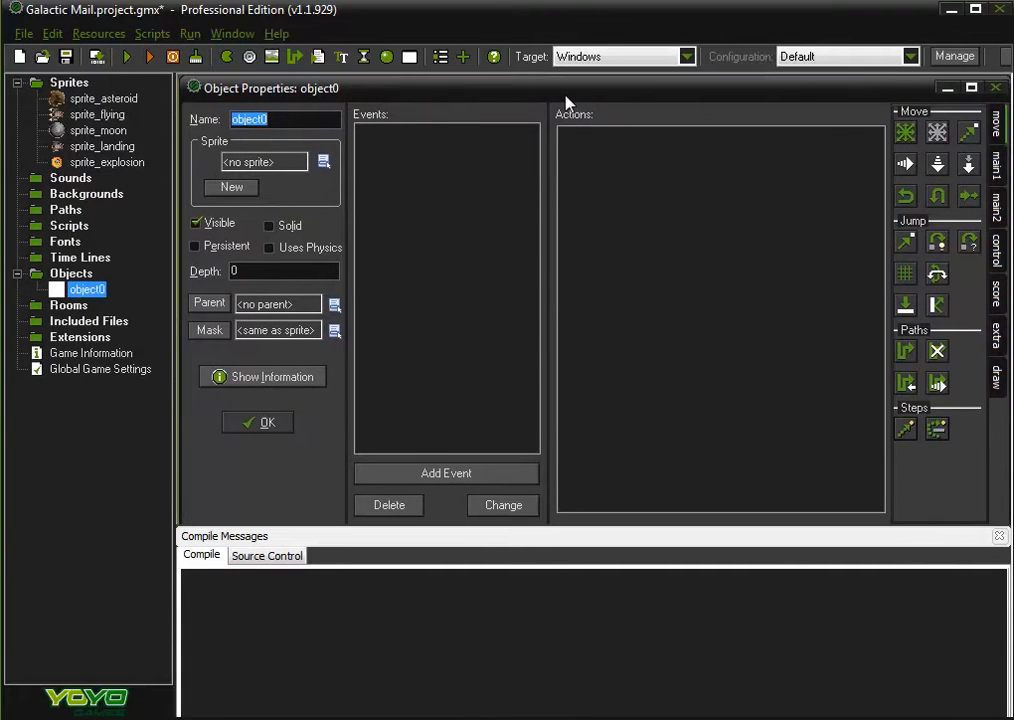
{"action": "left_click", "coordinate": [303, 121]}
{"action": "key", "text": "BackSpace"}
{"action": "type", "text": "_moon"}
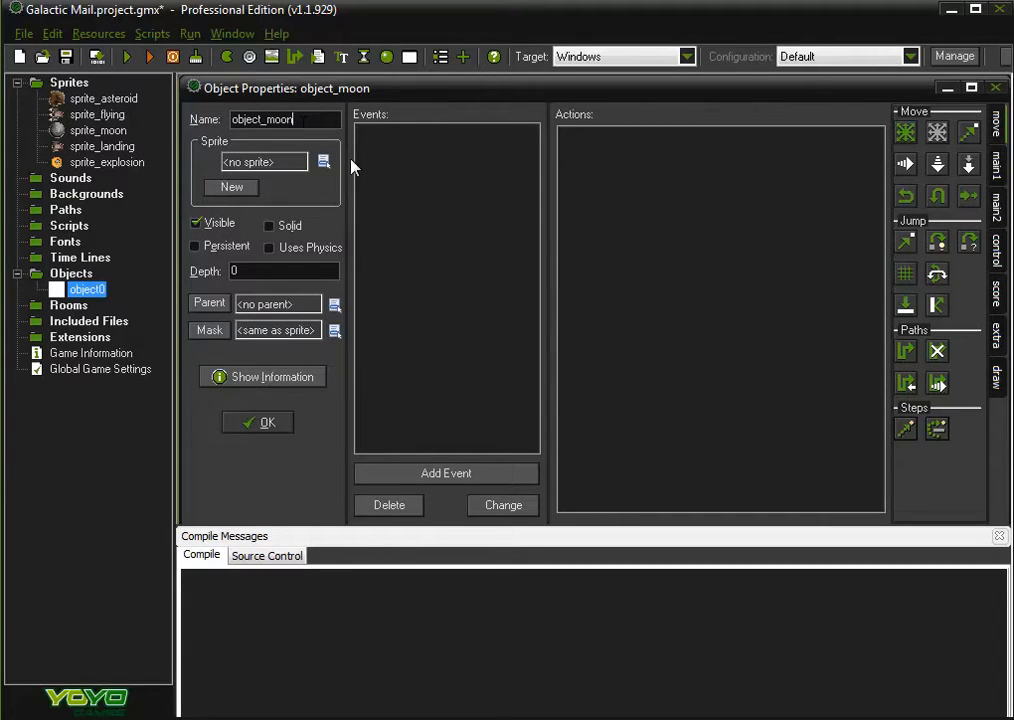
{"action": "left_click", "coordinate": [324, 162]}
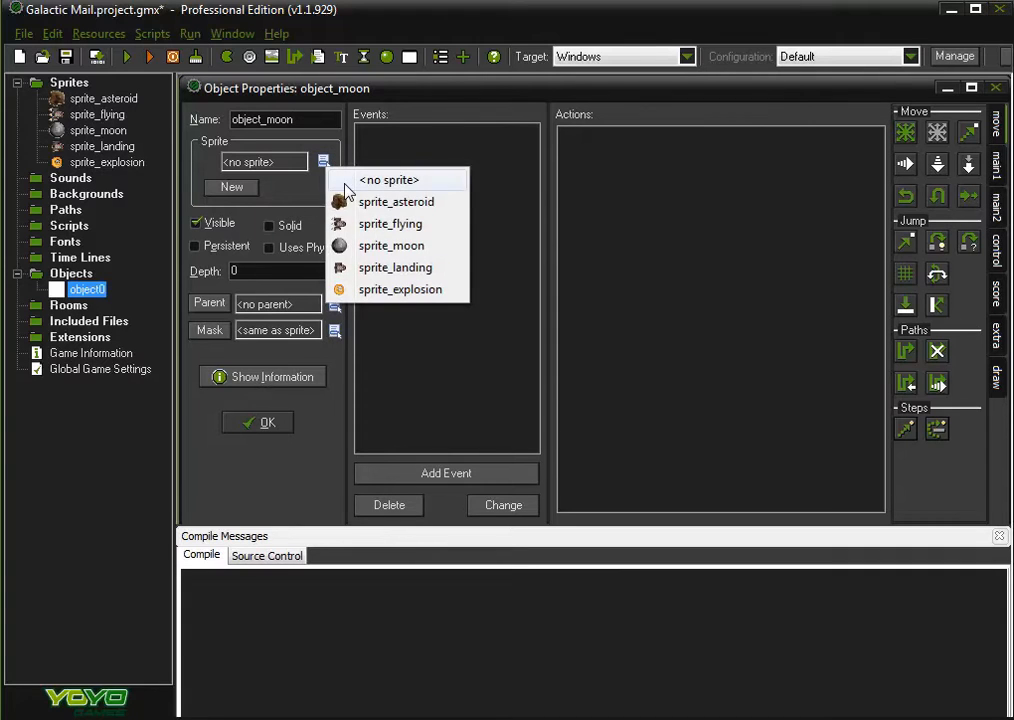
{"action": "left_click", "coordinate": [372, 246]}
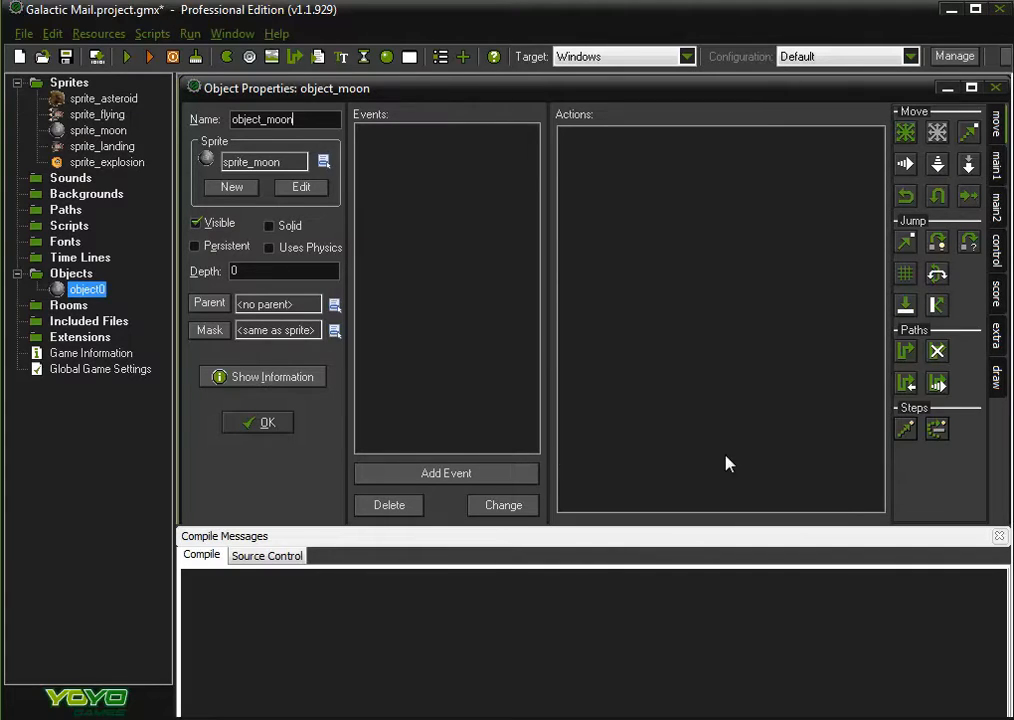
- Add a Create event to object_moon with a Move Free action using direction random(360) and speed 4
{"action": "left_click", "coordinate": [396, 473]}
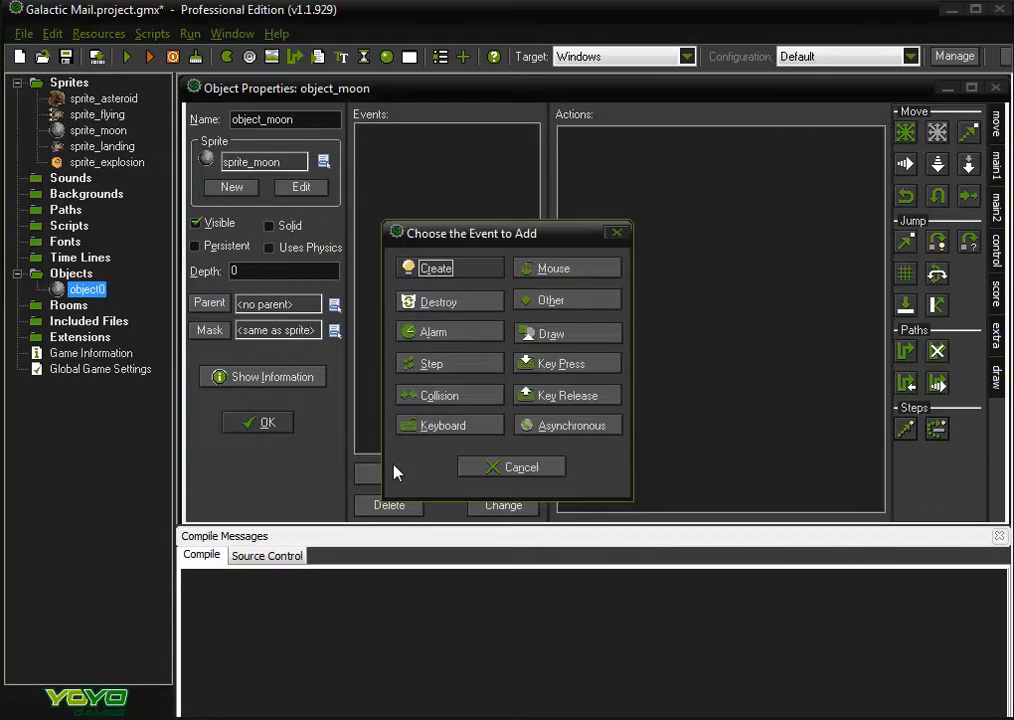
{"action": "left_click", "coordinate": [437, 269]}
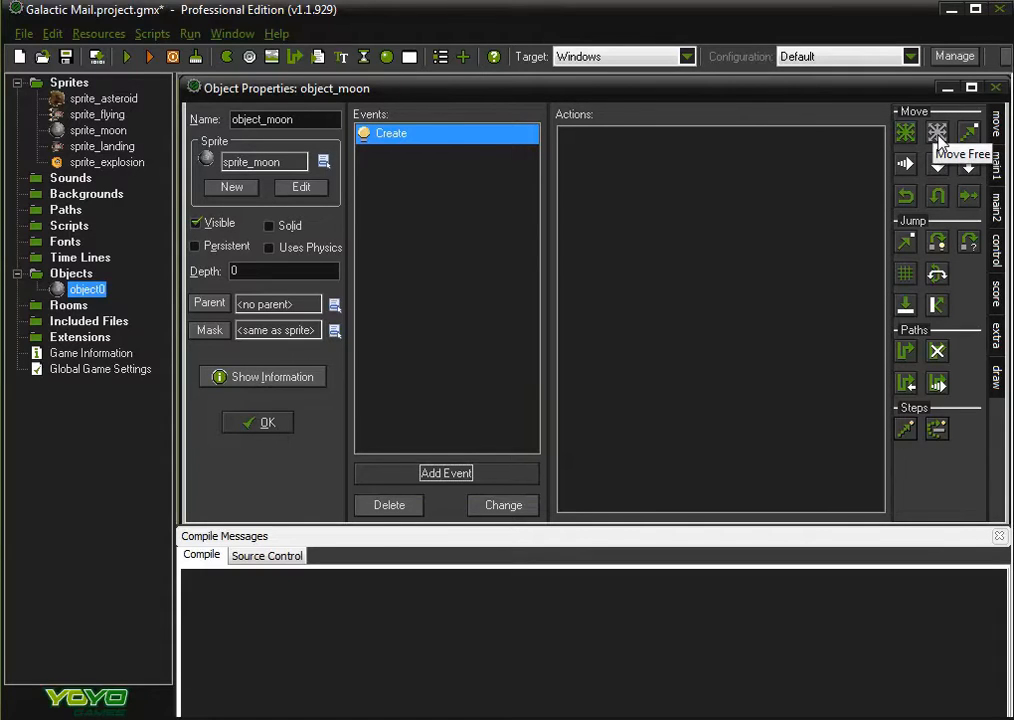
{"action": "left_click_drag", "start_coordinate": [938, 136], "coordinate": [697, 265]}
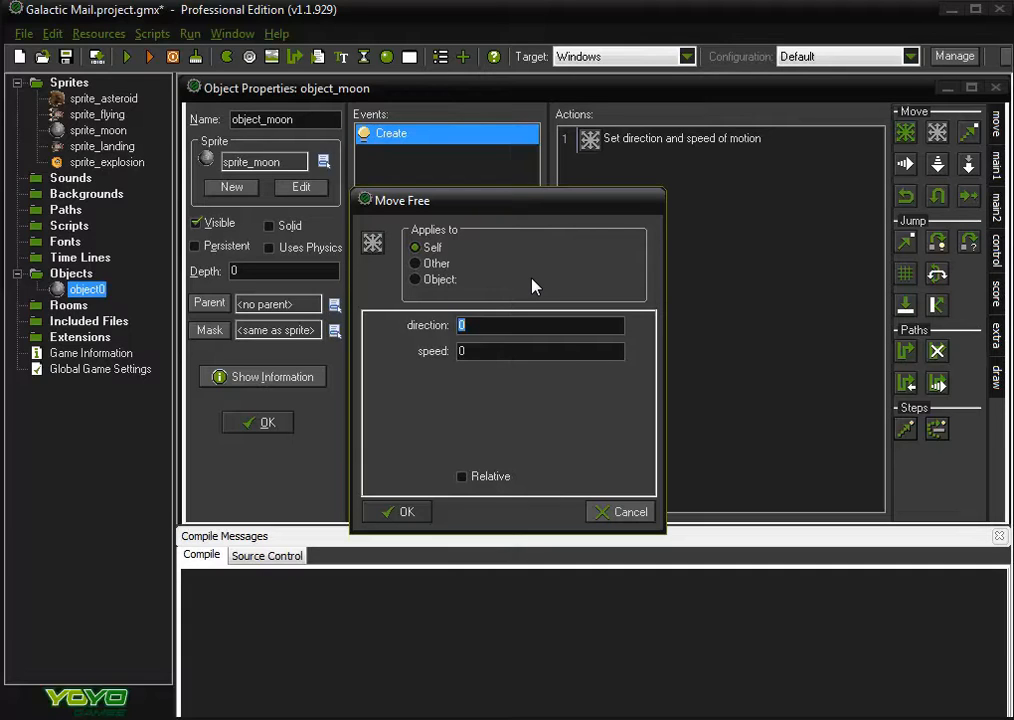
{"action": "type", "text": "random(360)"}
{"action": "key", "text": "Tab"}
{"action": "type", "text": "4"}
{"action": "left_click", "coordinate": [398, 513]}
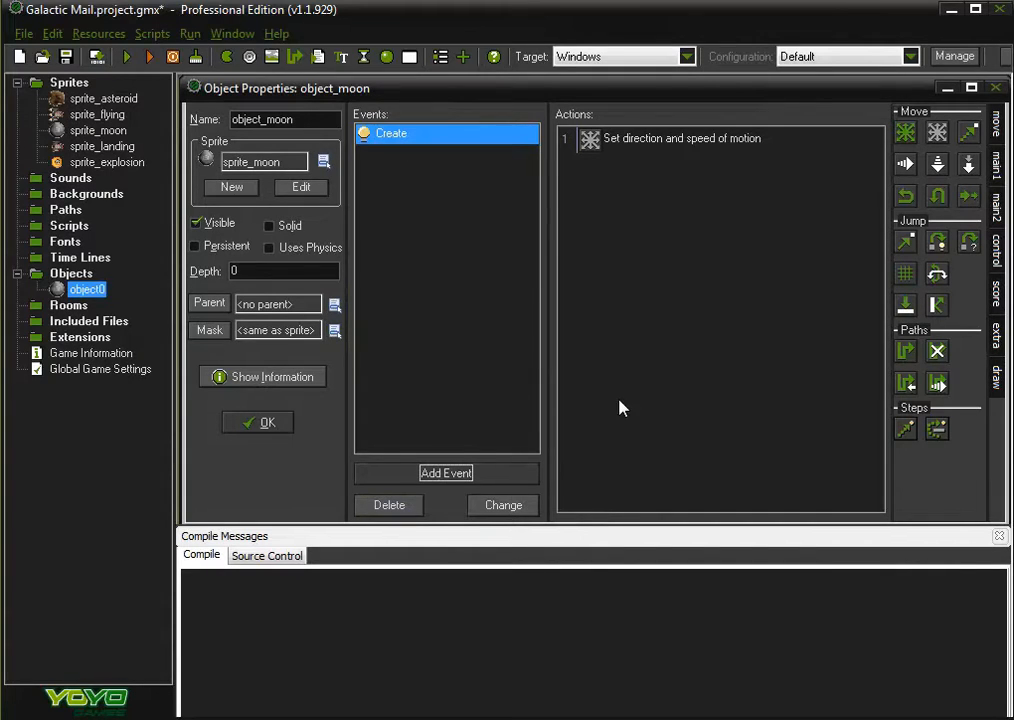
- Add an Outside Room event to object_moon with a Wrap Screen action in both directions, and accept the object
{"action": "left_click", "coordinate": [410, 472]}
{"action": "left_click", "coordinate": [584, 301]}
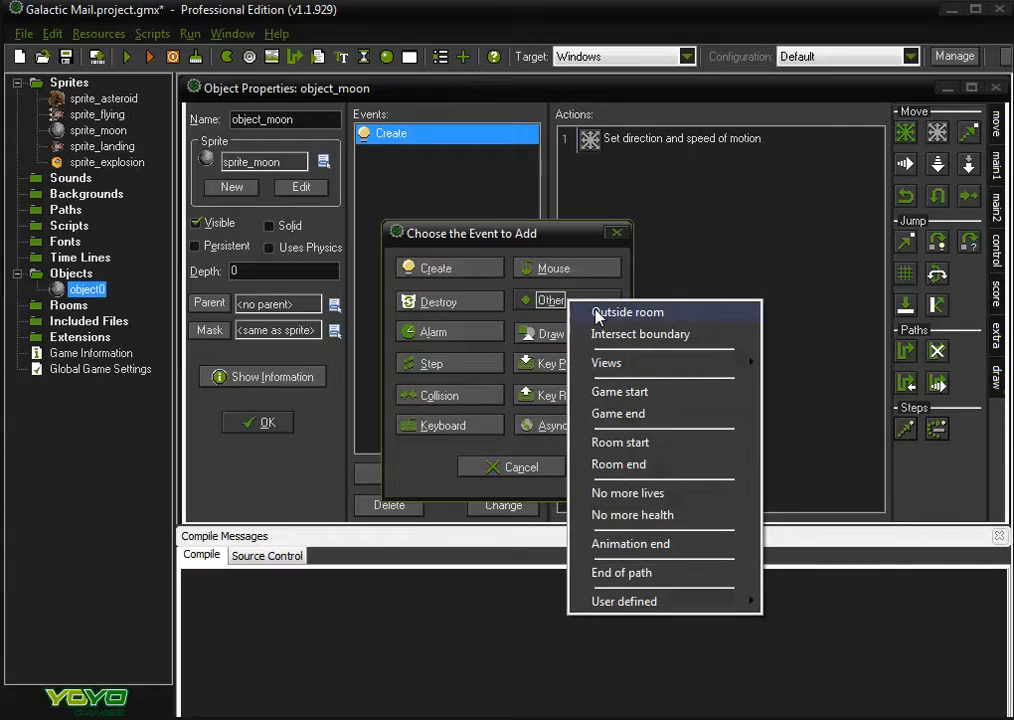
{"action": "left_click", "coordinate": [600, 313]}
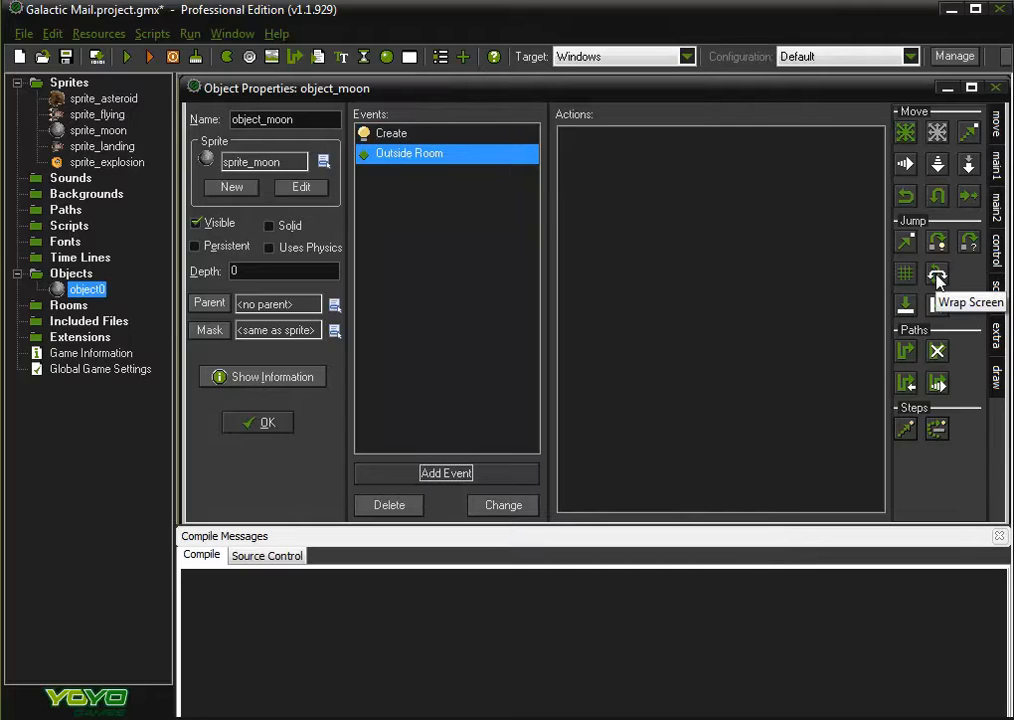
{"action": "left_click_drag", "start_coordinate": [785, 310], "coordinate": [783, 310]}
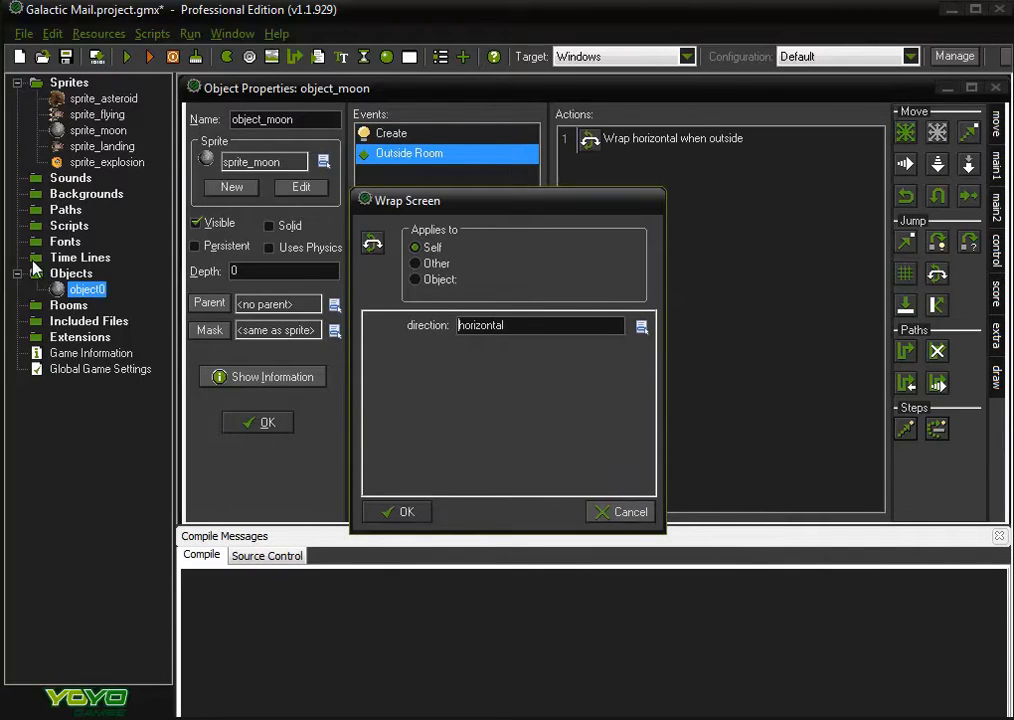
{"action": "left_click", "coordinate": [641, 326]}
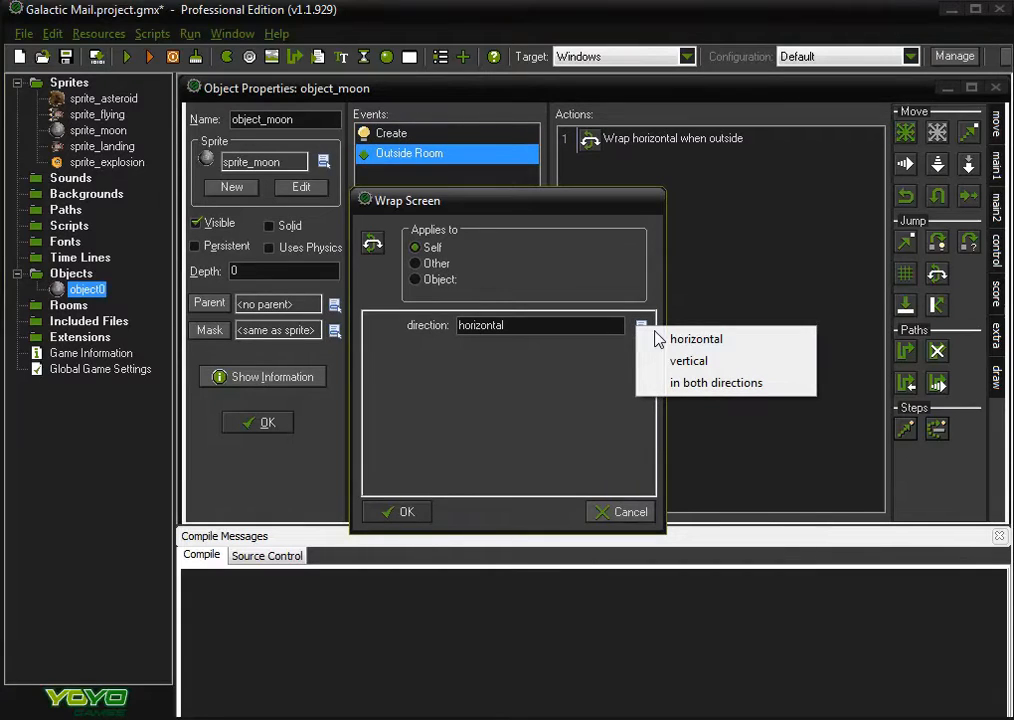
{"action": "left_click", "coordinate": [699, 392]}
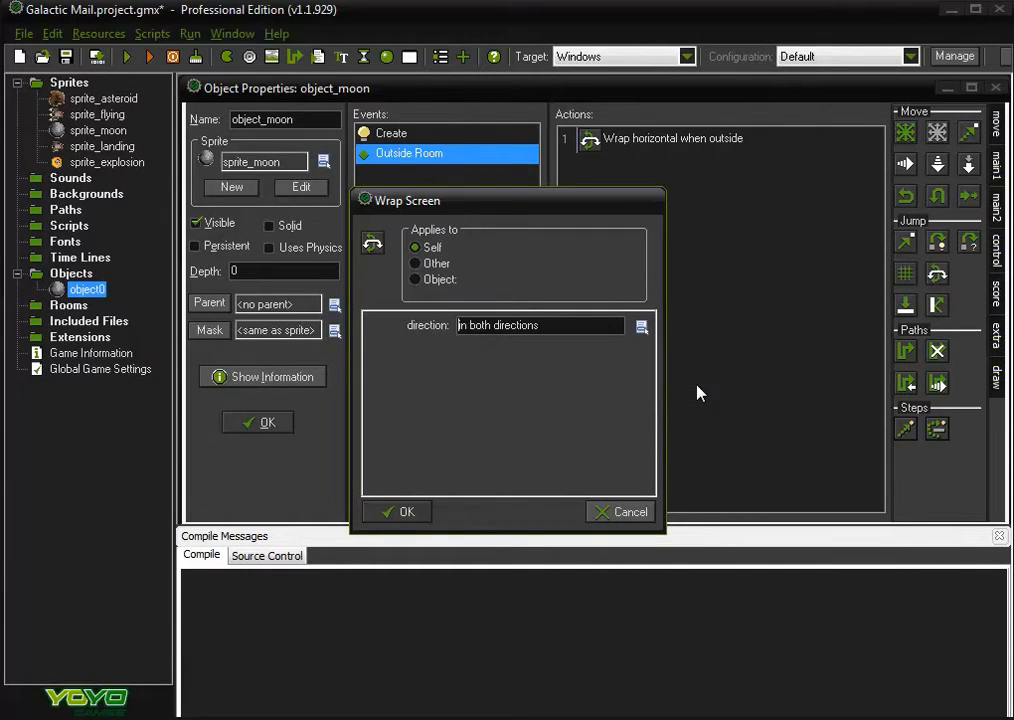
{"action": "left_click", "coordinate": [405, 512]}
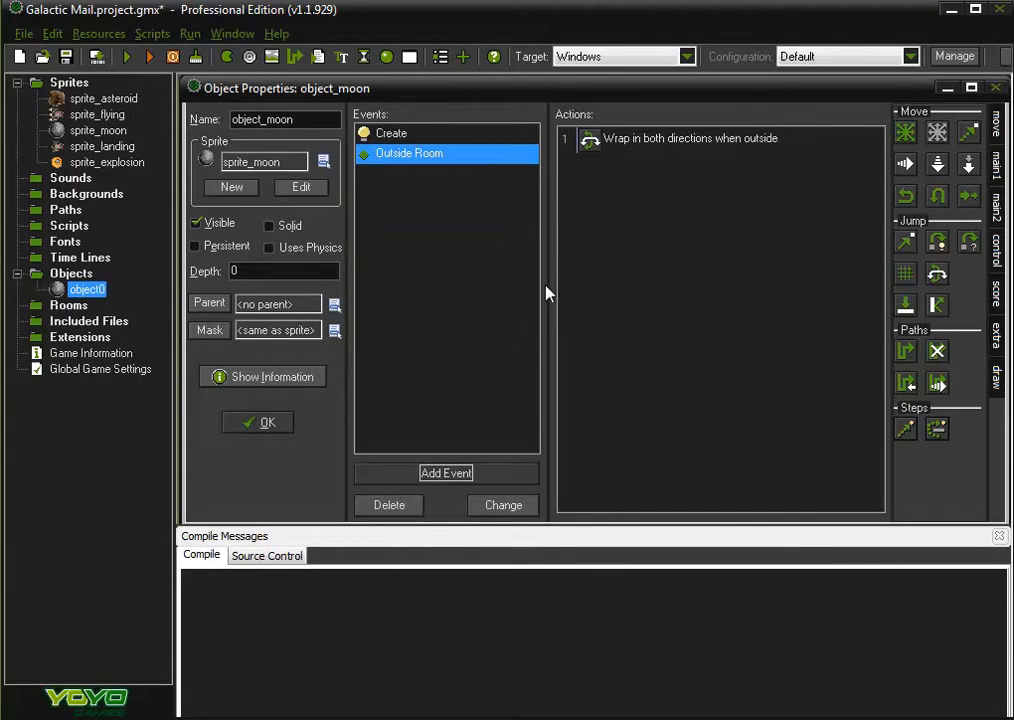
{"action": "left_click", "coordinate": [262, 424]}
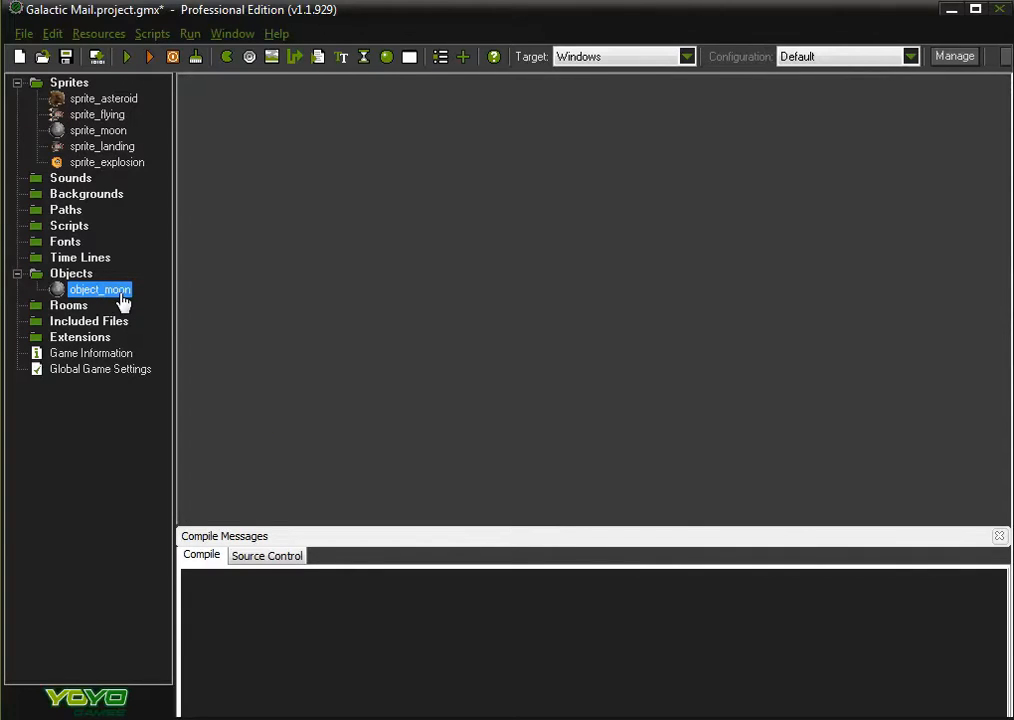
- Create a second object named object_asteroid and assign sprite_asteroid to it
{"action": "left_click", "coordinate": [387, 57]}
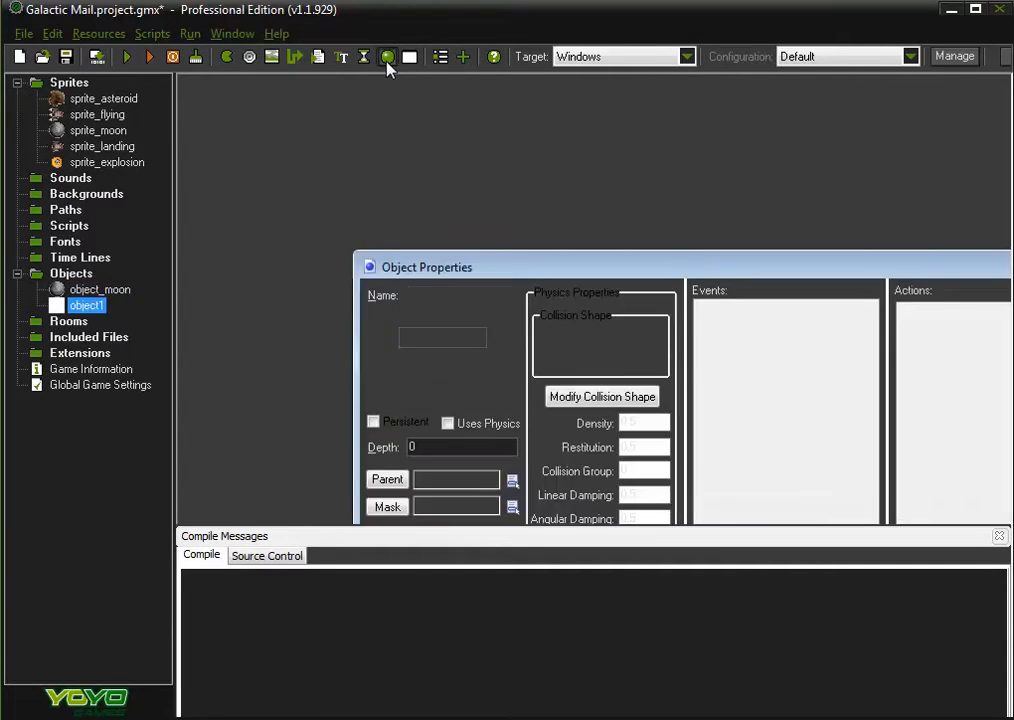
{"action": "left_click_drag", "start_coordinate": [570, 272], "coordinate": [659, 101]}
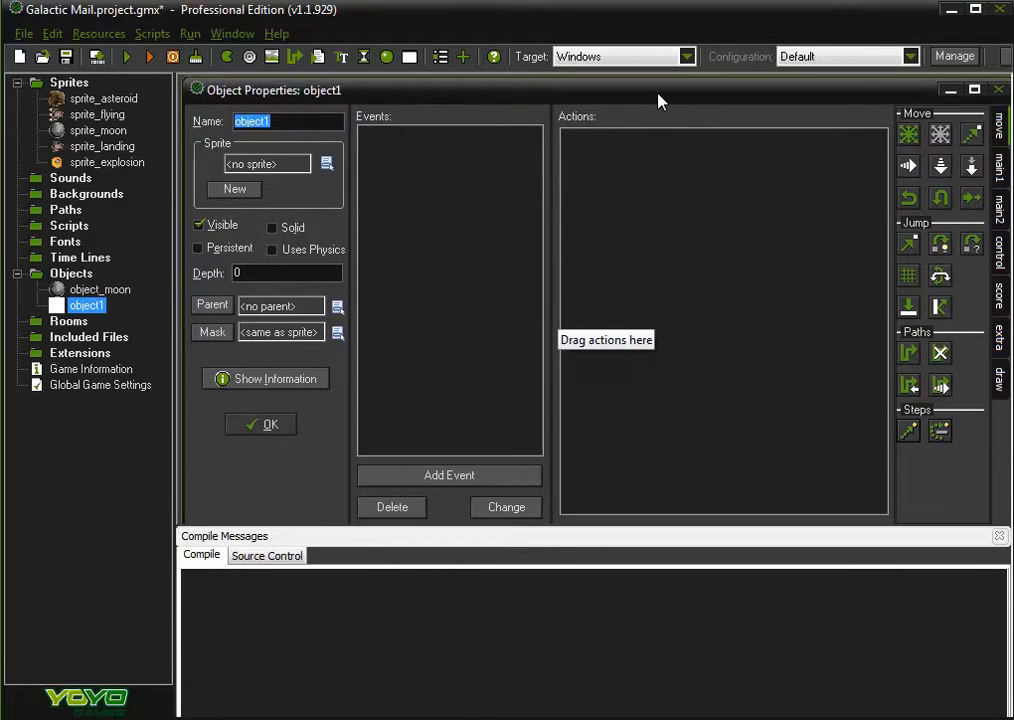
{"action": "left_click", "coordinate": [318, 122]}
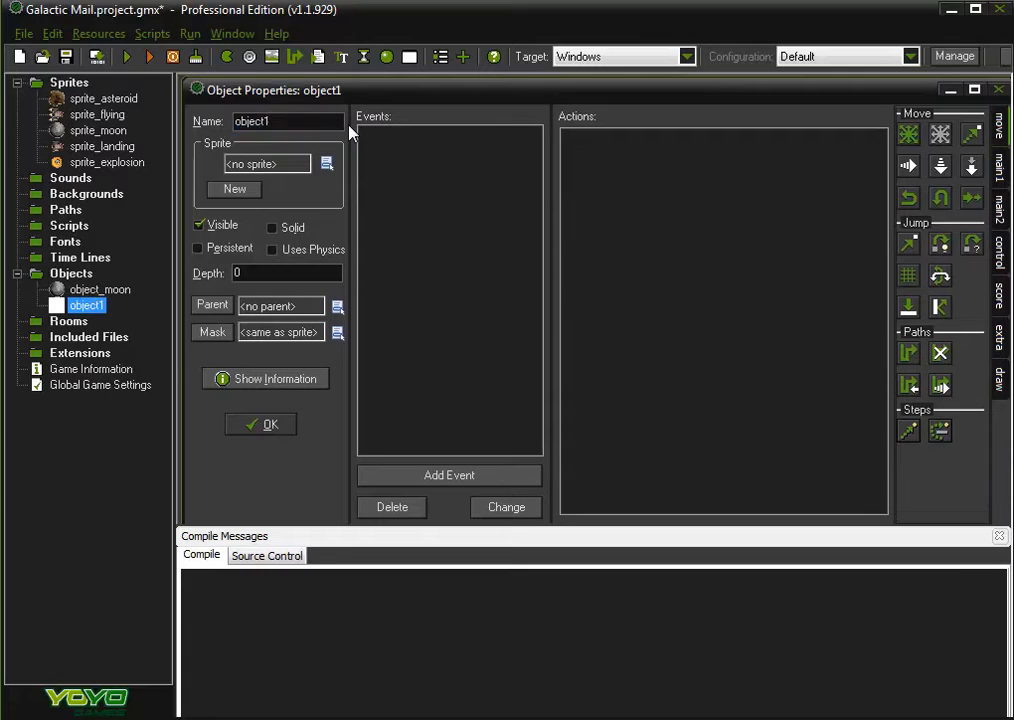
{"action": "key", "text": "BackSpace"}
{"action": "type", "text": "_asteroid"}
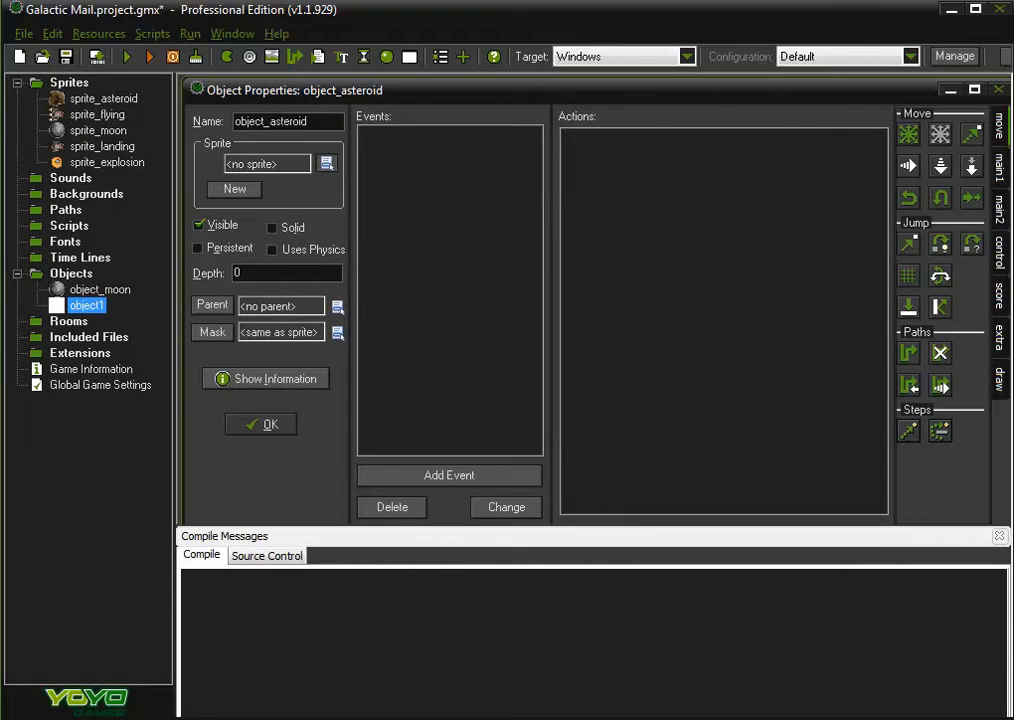
{"action": "left_click", "coordinate": [326, 163]}
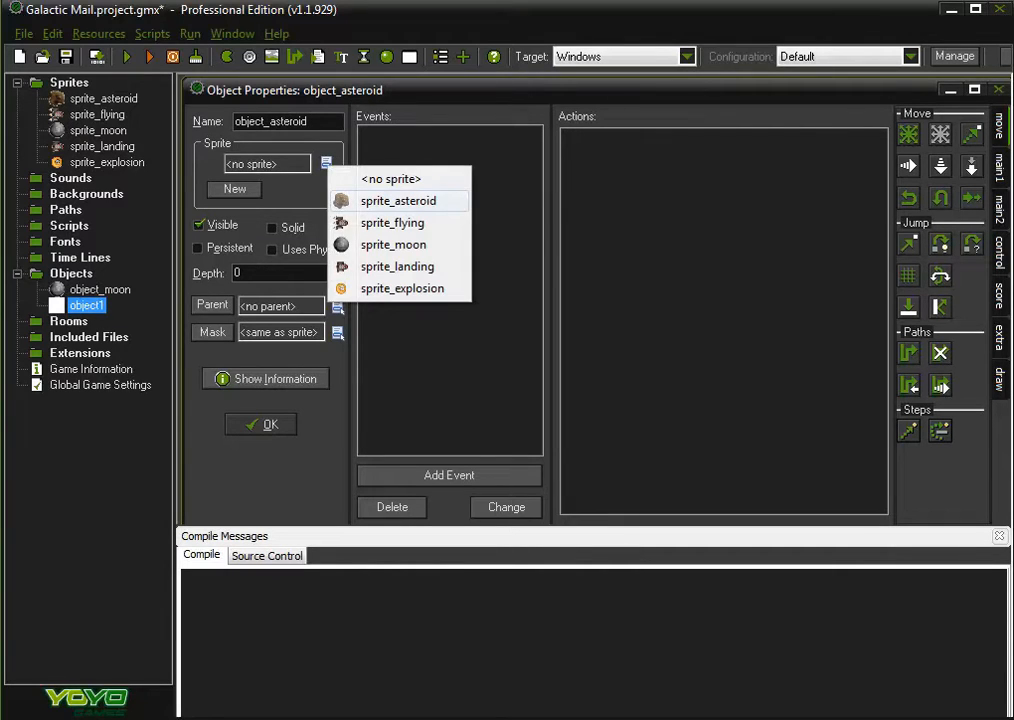
{"action": "left_click", "coordinate": [398, 200]}
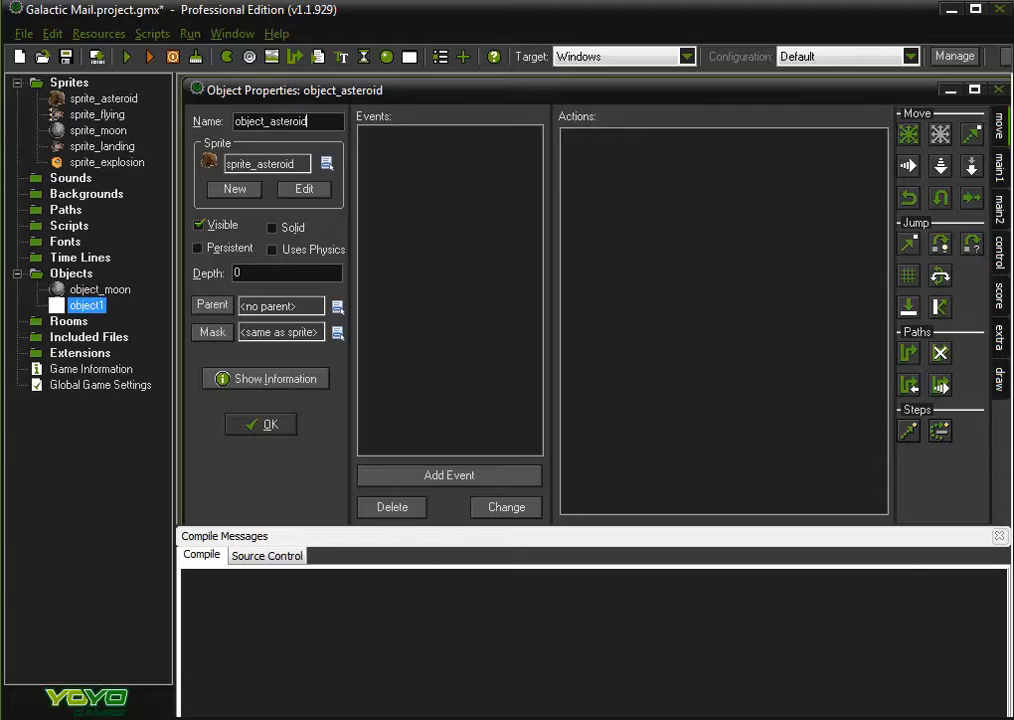
- Add a Create event to object_asteroid with a Move Free action using direction random(360) and speed 4
{"action": "left_click", "coordinate": [449, 475]}
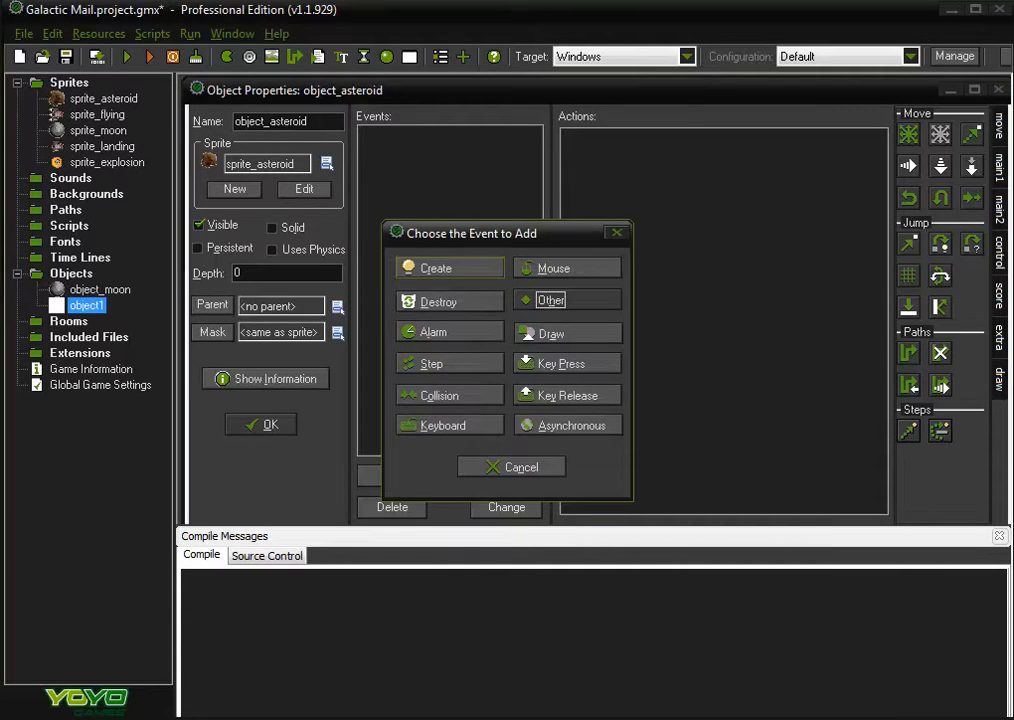
{"action": "left_click", "coordinate": [449, 268]}
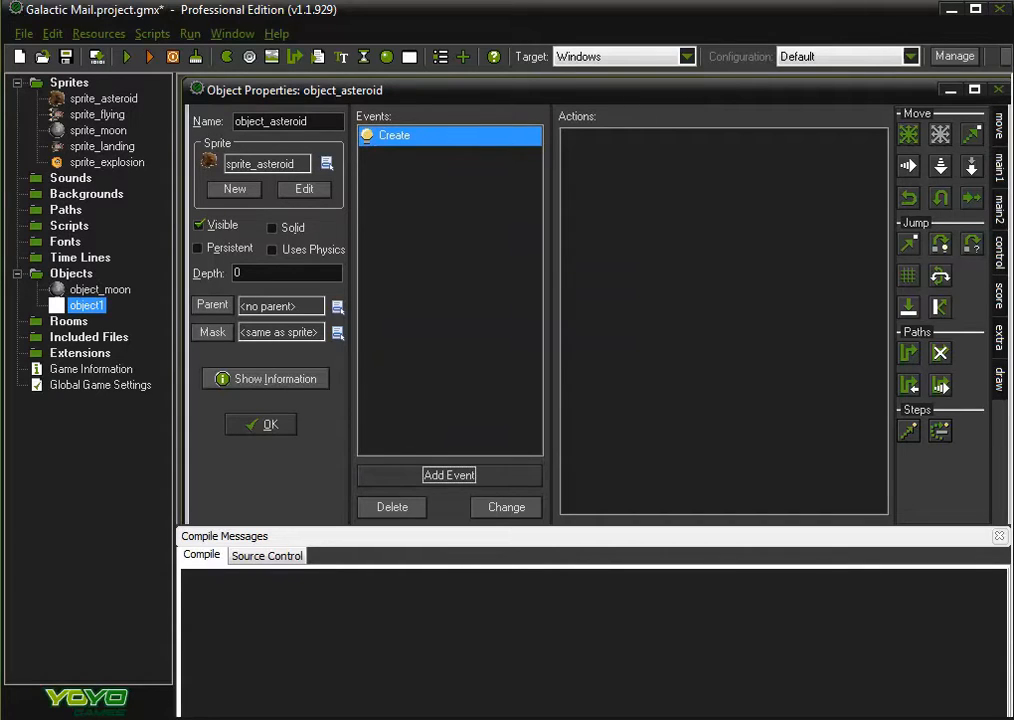
{"action": "left_click_drag", "start_coordinate": [908, 134], "coordinate": [700, 160]}
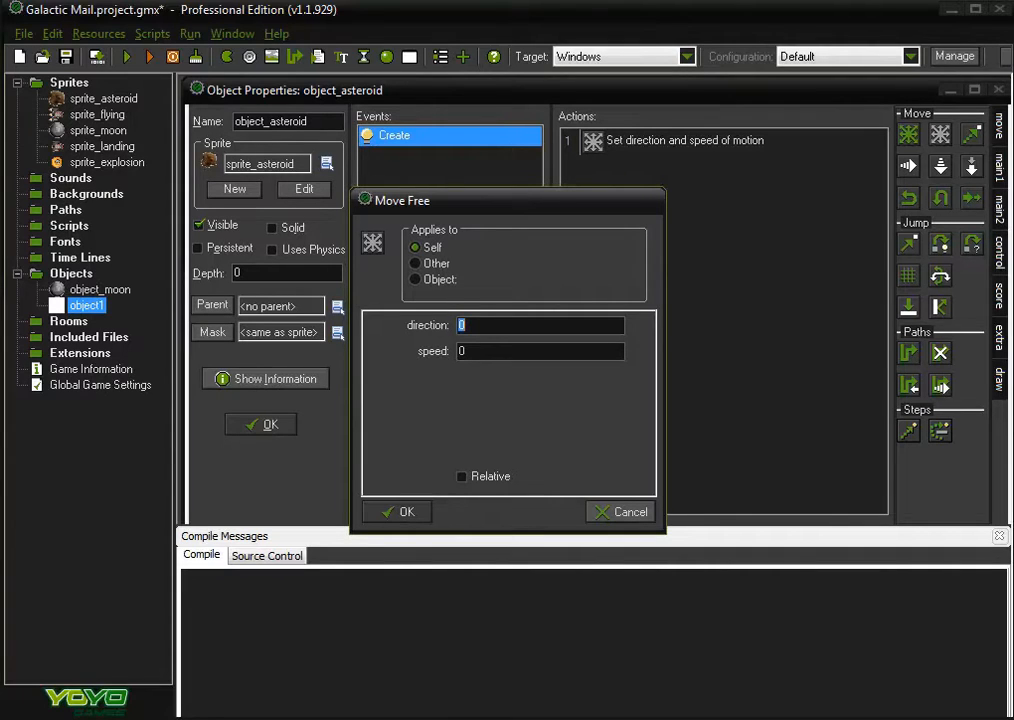
{"action": "type", "text": "random(360)"}
{"action": "key", "text": "Tab"}
{"action": "type", "text": "4"}
{"action": "left_click", "coordinate": [398, 511]}
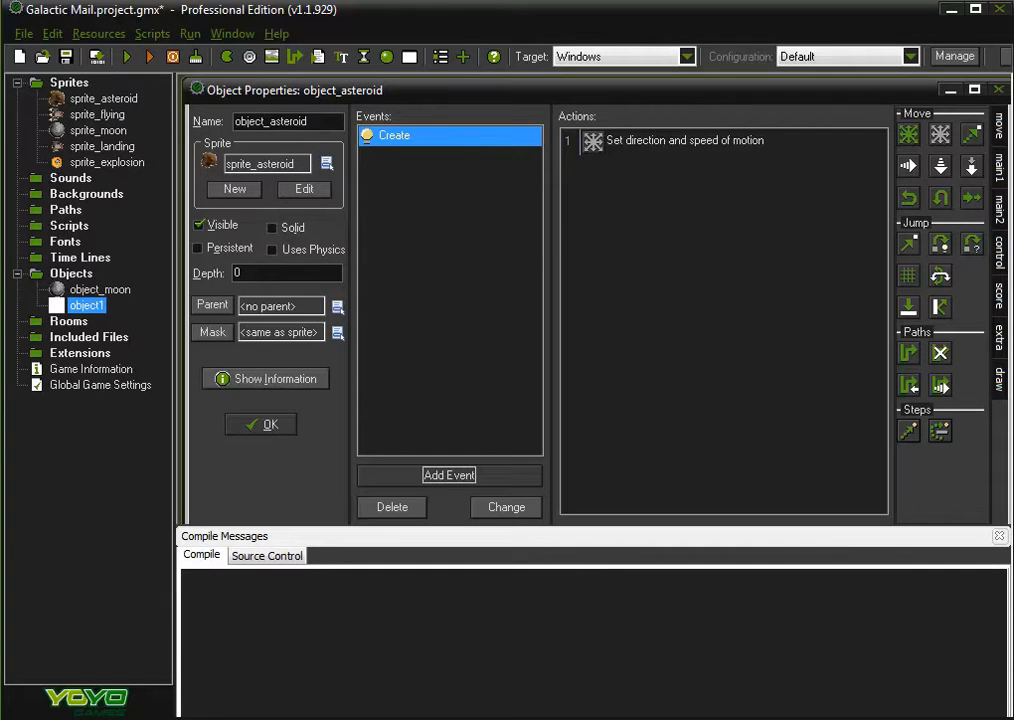
- Add an Outside Room event to object_asteroid with a Wrap Screen action set to wrap in both directions
{"action": "left_click", "coordinate": [449, 475]}
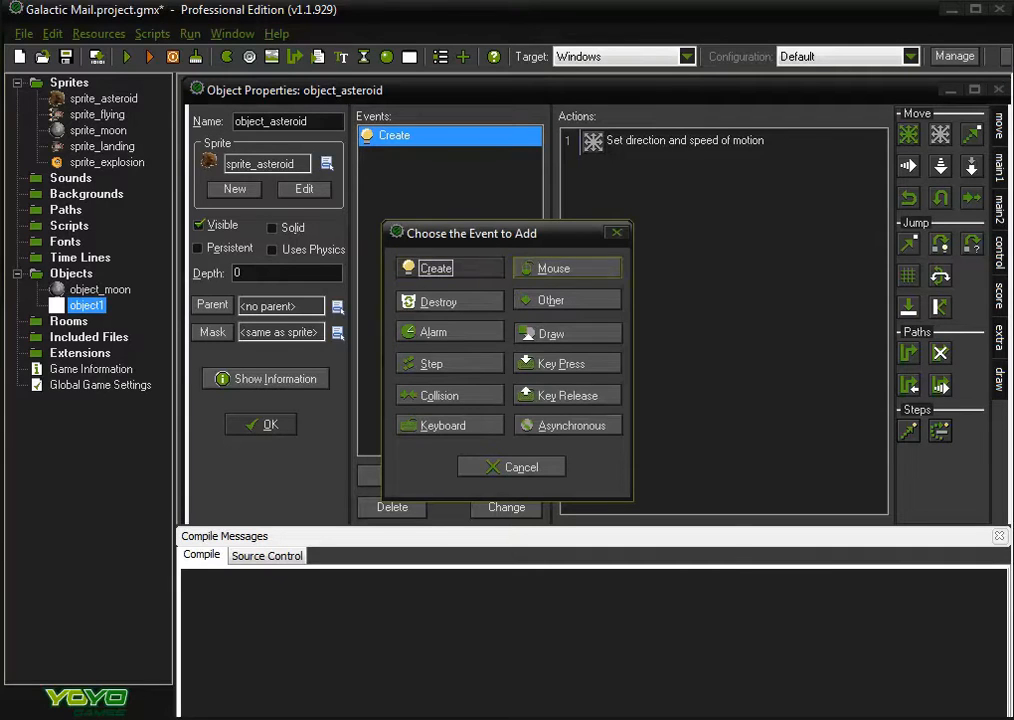
{"action": "left_click", "coordinate": [567, 300]}
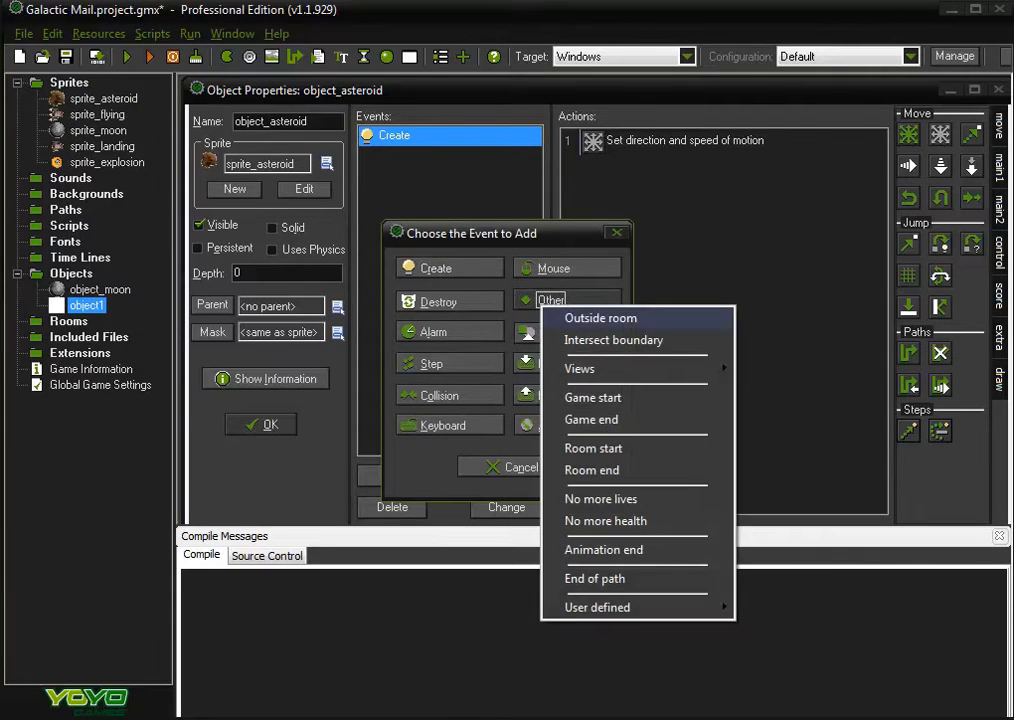
{"action": "left_click", "coordinate": [600, 318]}
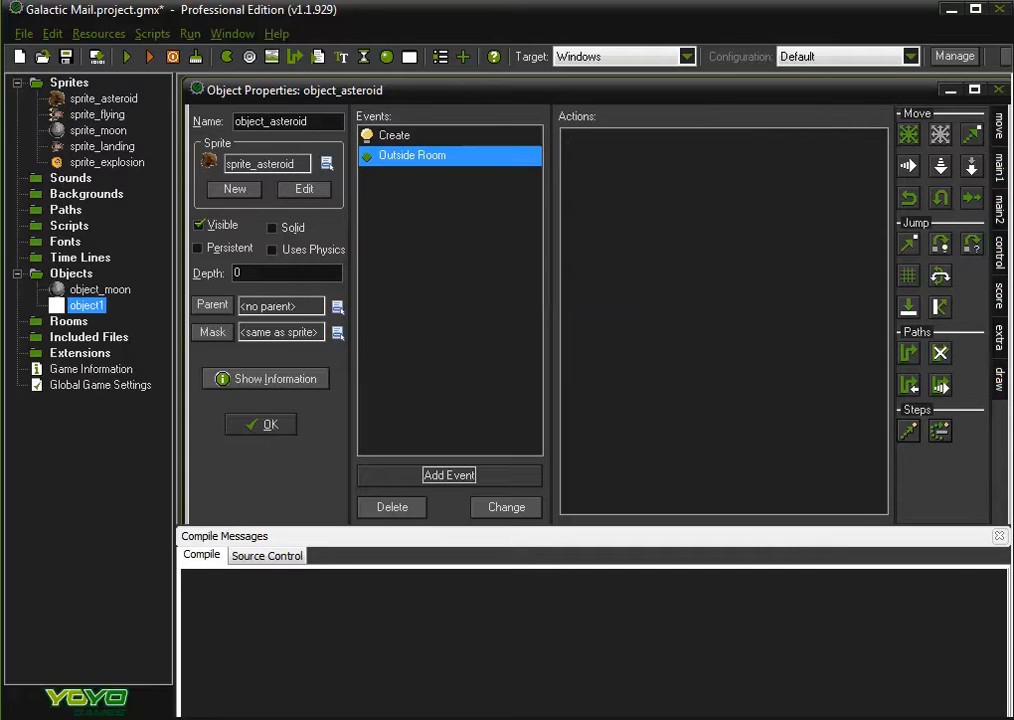
{"action": "left_click_drag", "start_coordinate": [940, 275], "coordinate": [700, 180]}
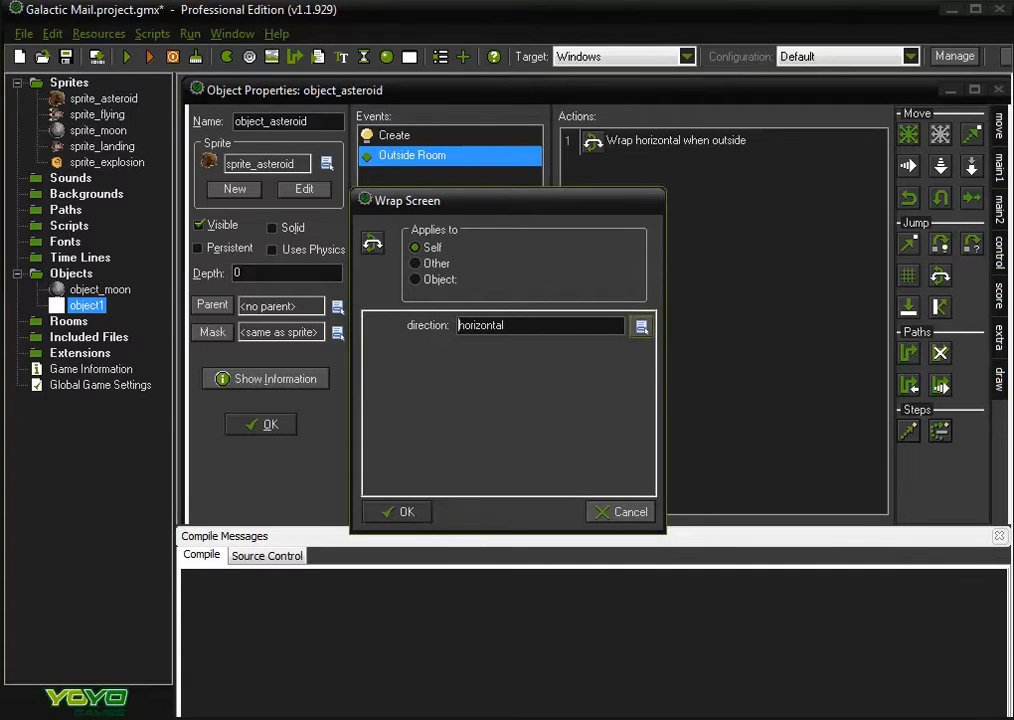
{"action": "left_click", "coordinate": [641, 326]}
{"action": "left_click", "coordinate": [700, 385]}
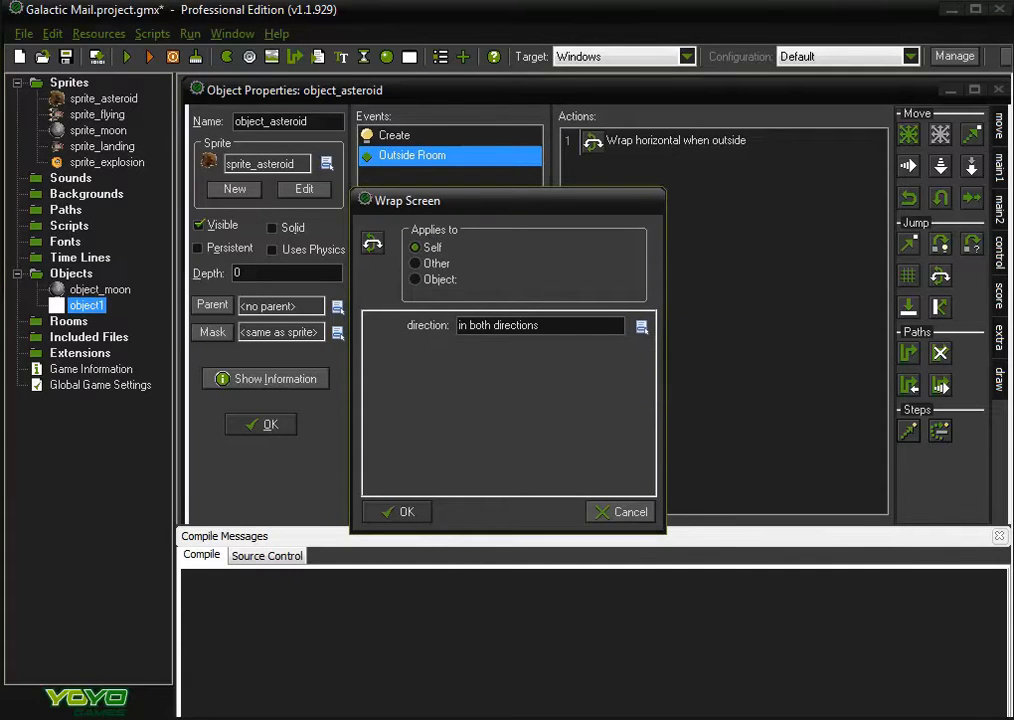
{"action": "left_click", "coordinate": [397, 511]}
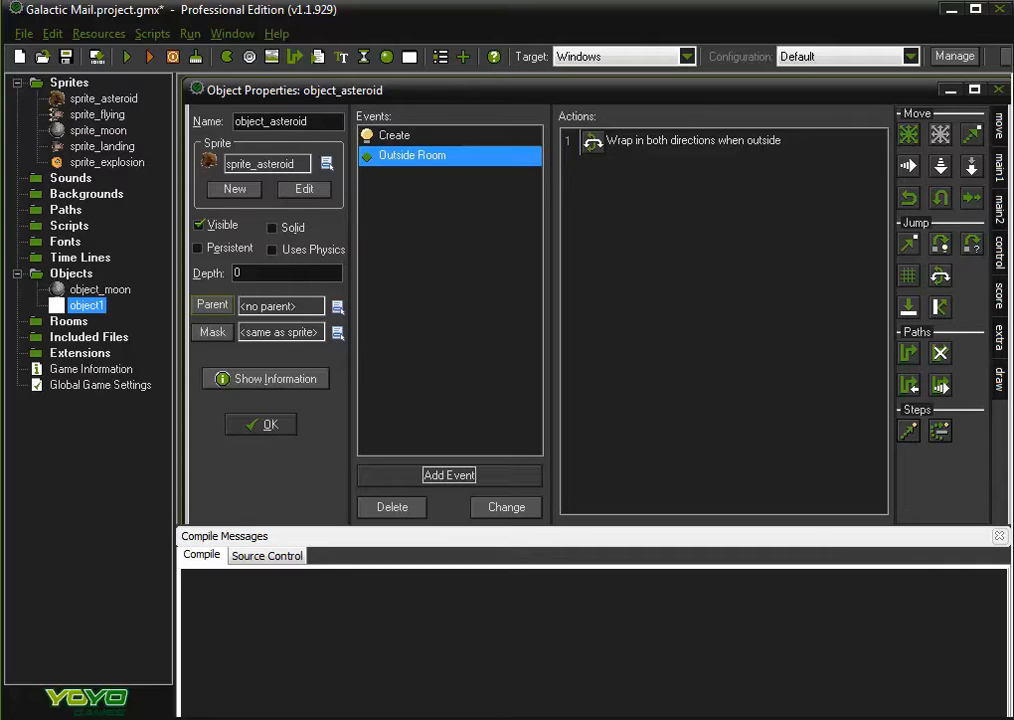
- Set the depth of object_asteroid to 10 and accept the object
{"action": "double_click", "coordinate": [237, 272]}
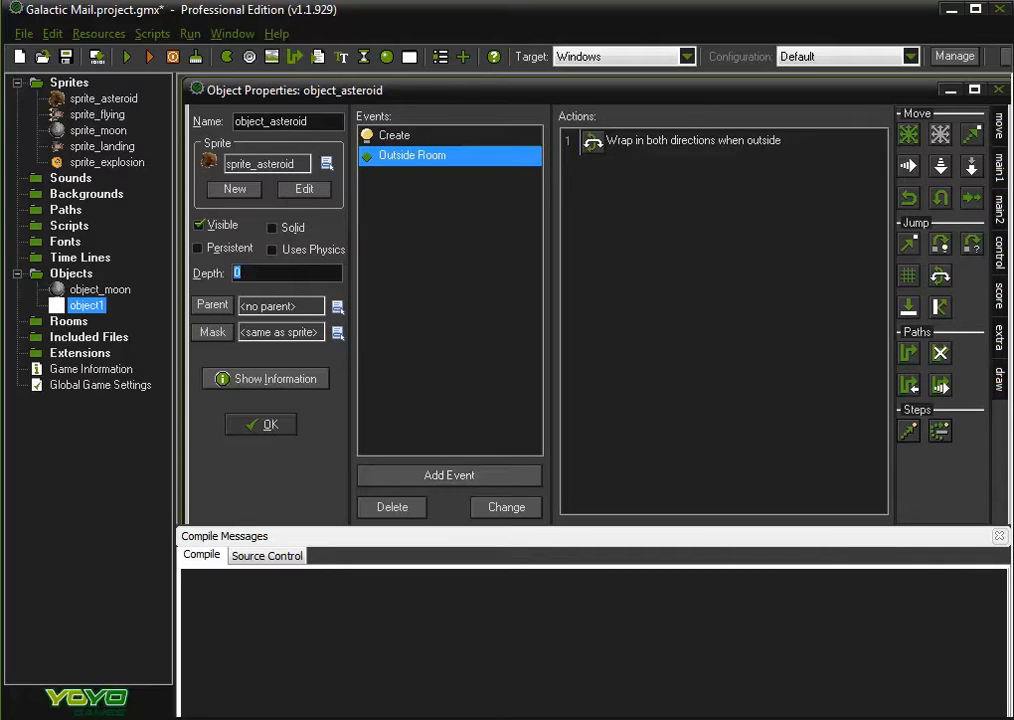
{"action": "type", "text": "0"}
{"action": "key", "text": "shift+Home"}
{"action": "type", "text": "10"}
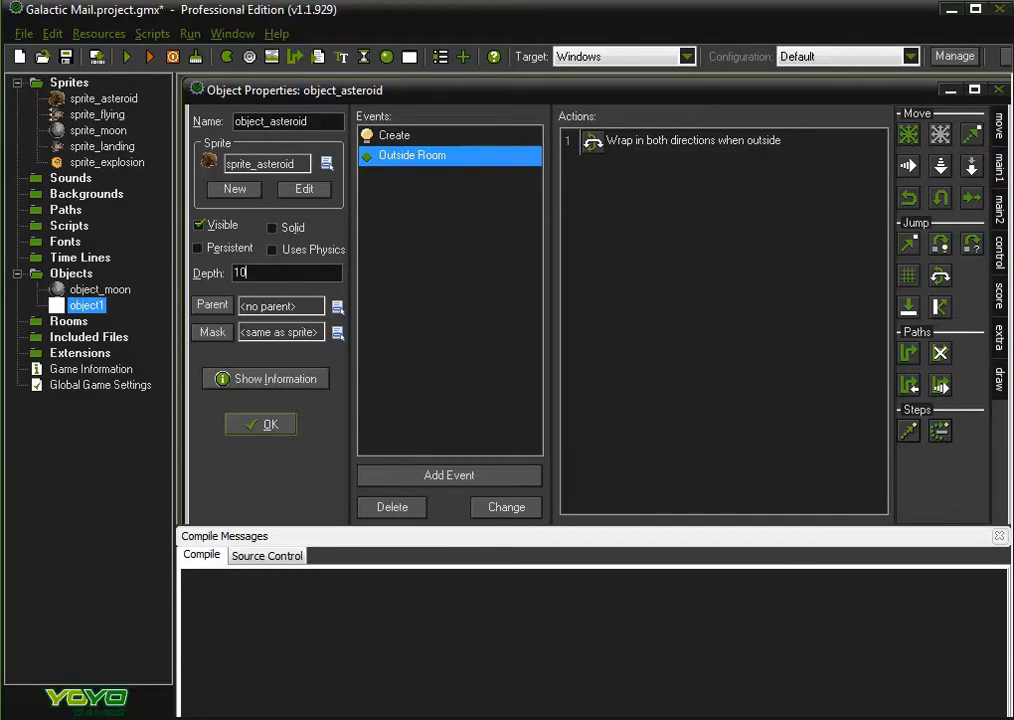
{"action": "left_click", "coordinate": [260, 424]}
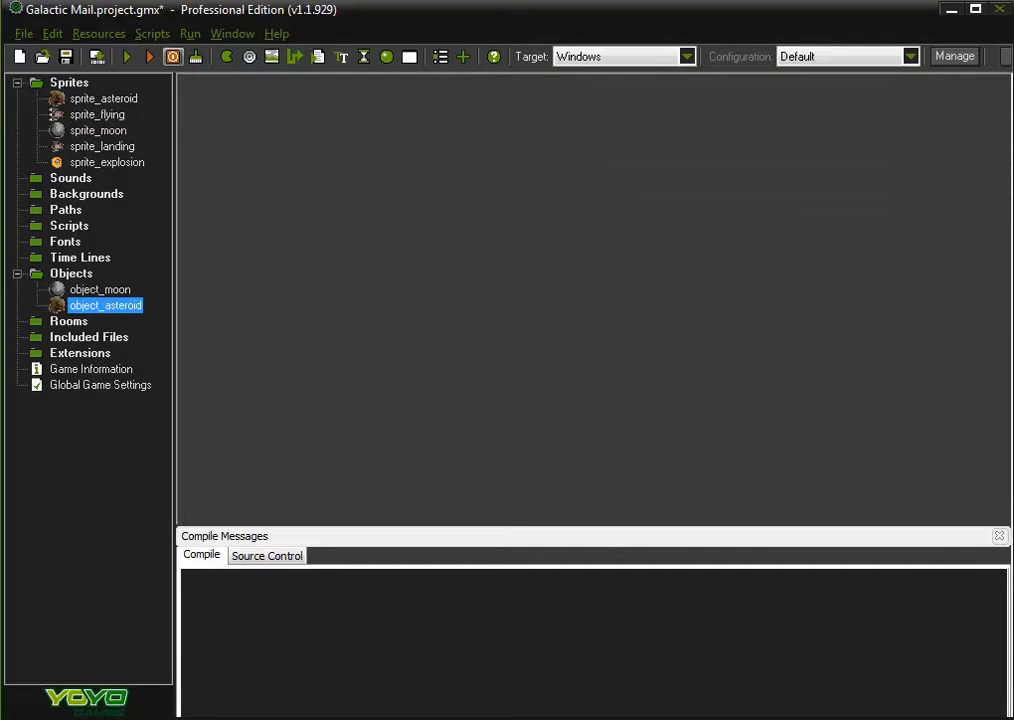
- Create a background named background_space from the Background image in the Chapter03 folder and accept it
{"action": "left_click", "coordinate": [98, 33]}
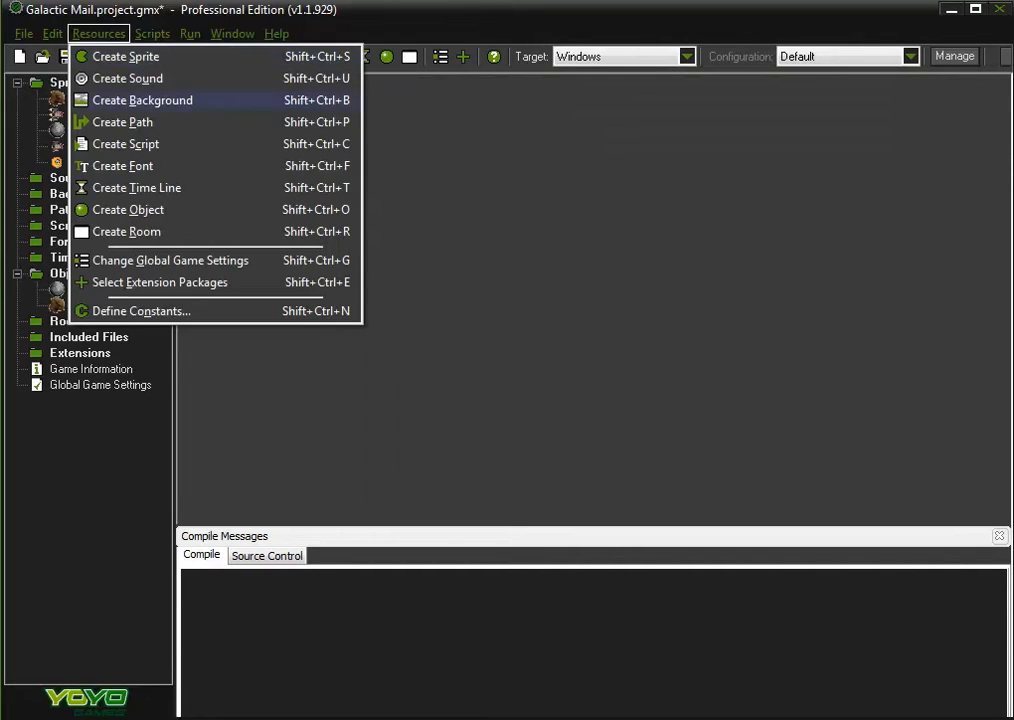
{"action": "left_click", "coordinate": [142, 100]}
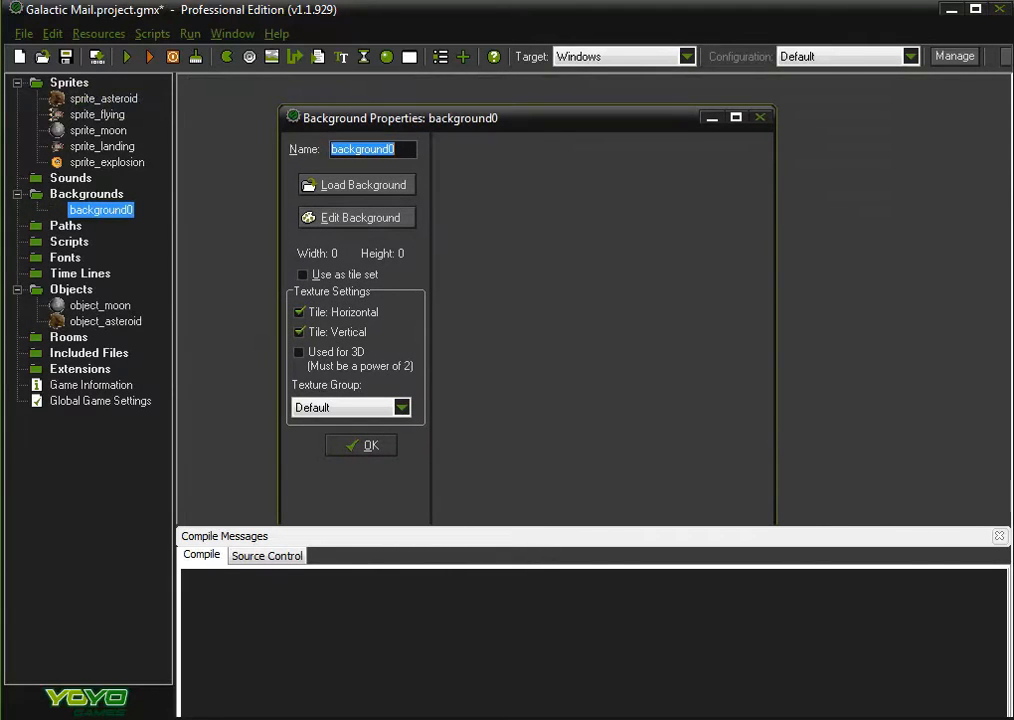
{"action": "key", "text": "BackSpace"}
{"action": "type", "text": "_space"}
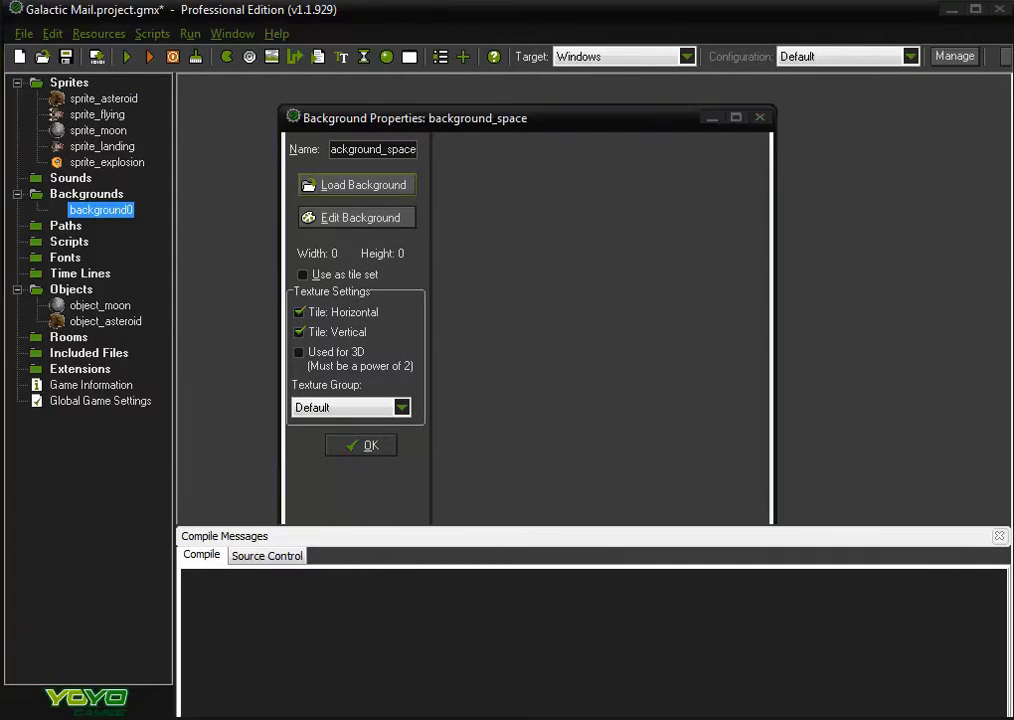
{"action": "left_click", "coordinate": [357, 185]}
{"action": "left_click", "coordinate": [402, 245]}
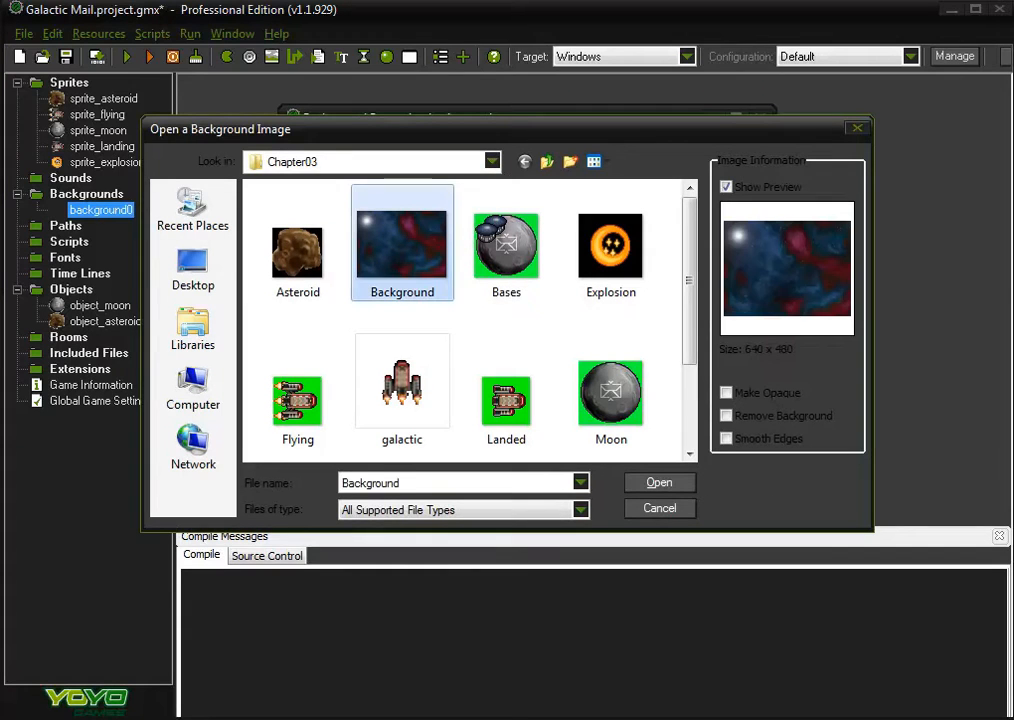
{"action": "key", "text": "Return"}
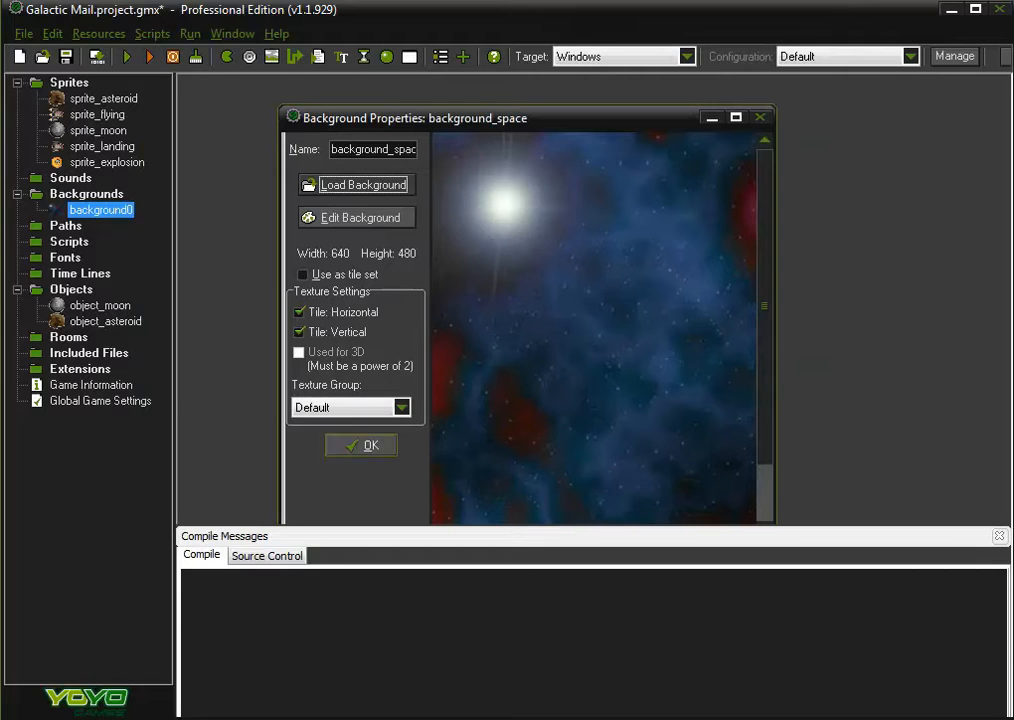
{"action": "left_click", "coordinate": [361, 445]}
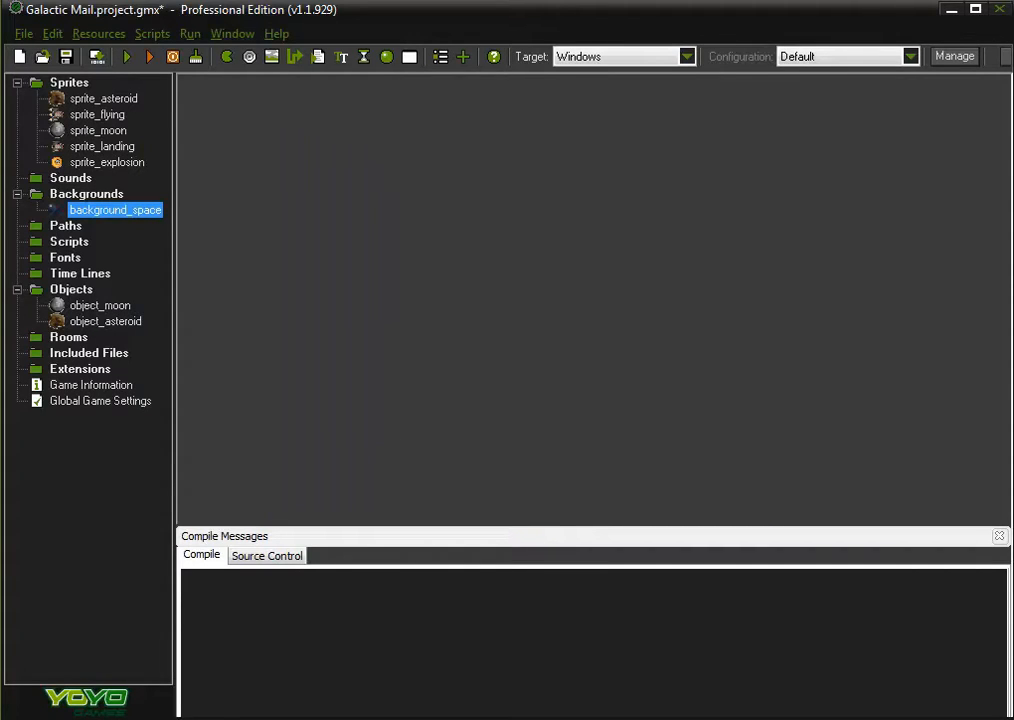
- Create a new room and assign background_space as its Background 0 image
{"action": "left_click", "coordinate": [98, 33]}
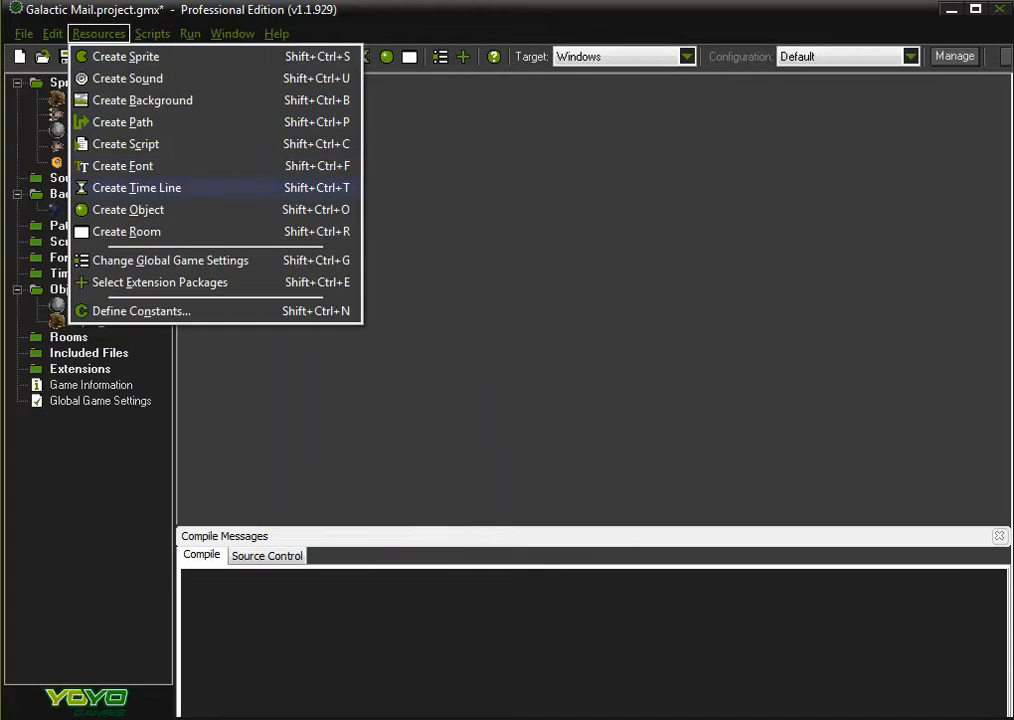
{"action": "key", "text": "Return"}
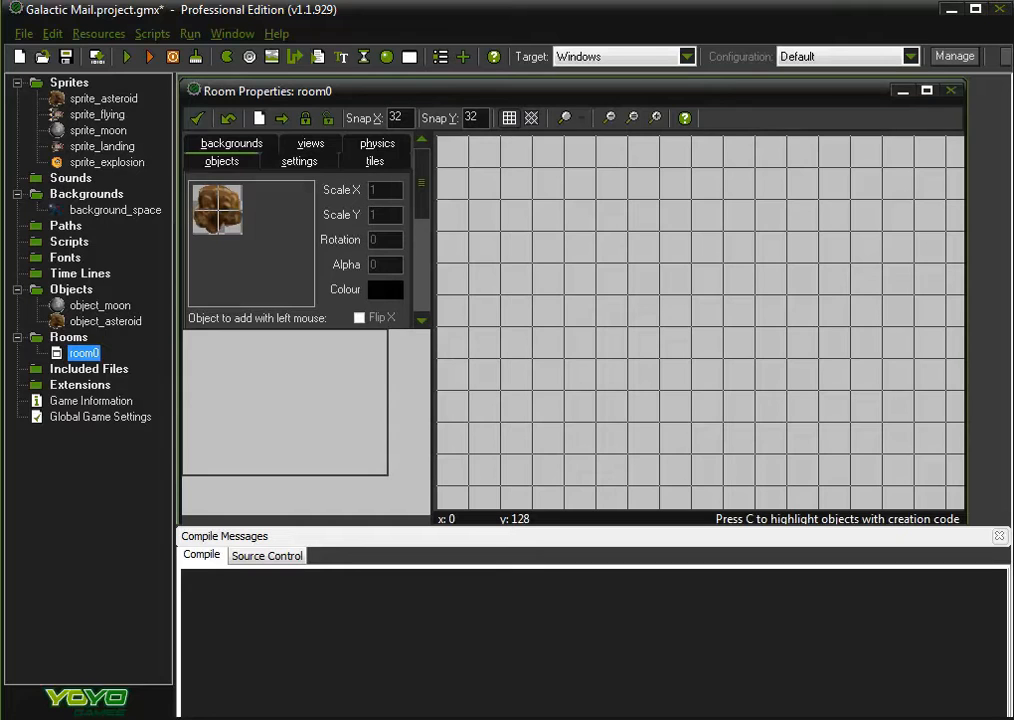
{"action": "left_click", "coordinate": [231, 143]}
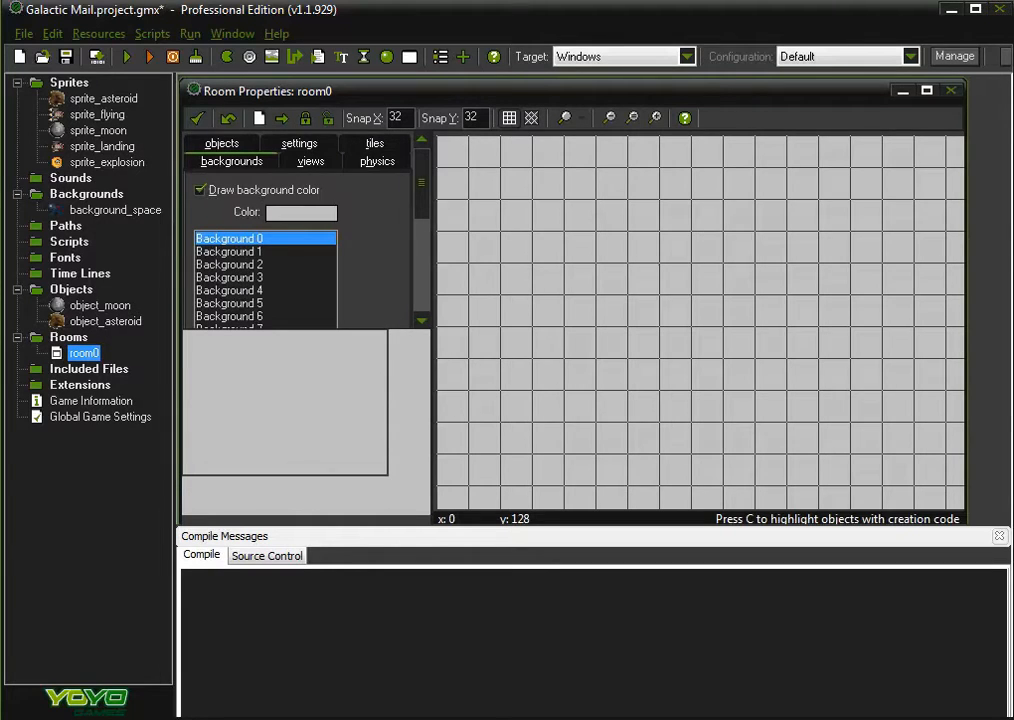
{"action": "scroll", "coordinate": [334, 240], "scroll_direction": "down", "scroll_amount": 5}
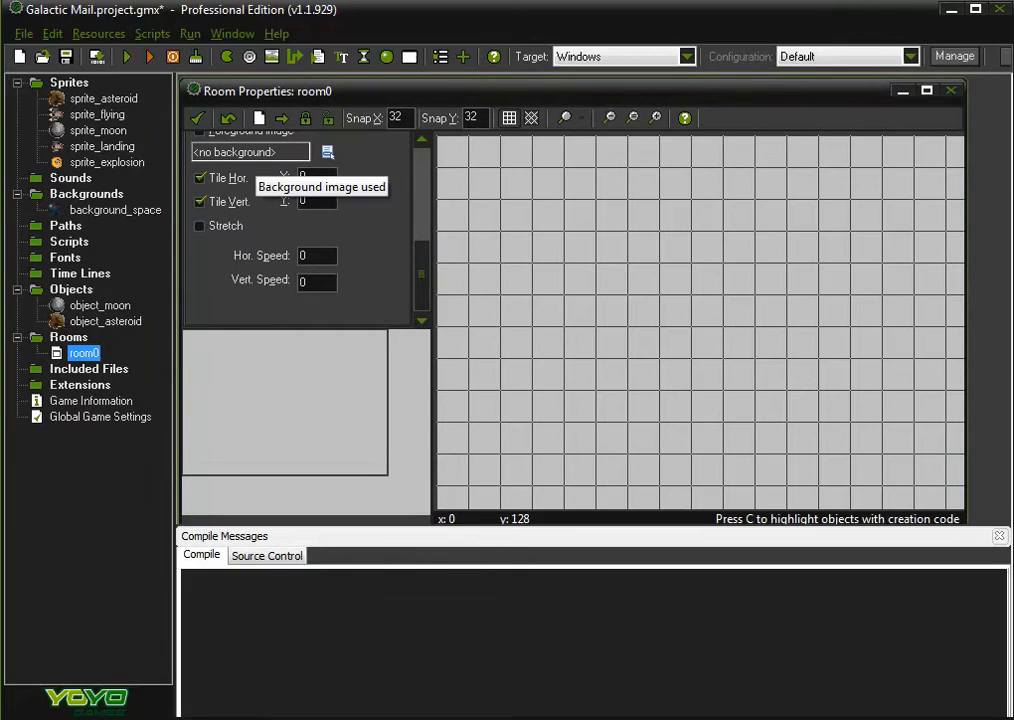
{"action": "left_click", "coordinate": [326, 151]}
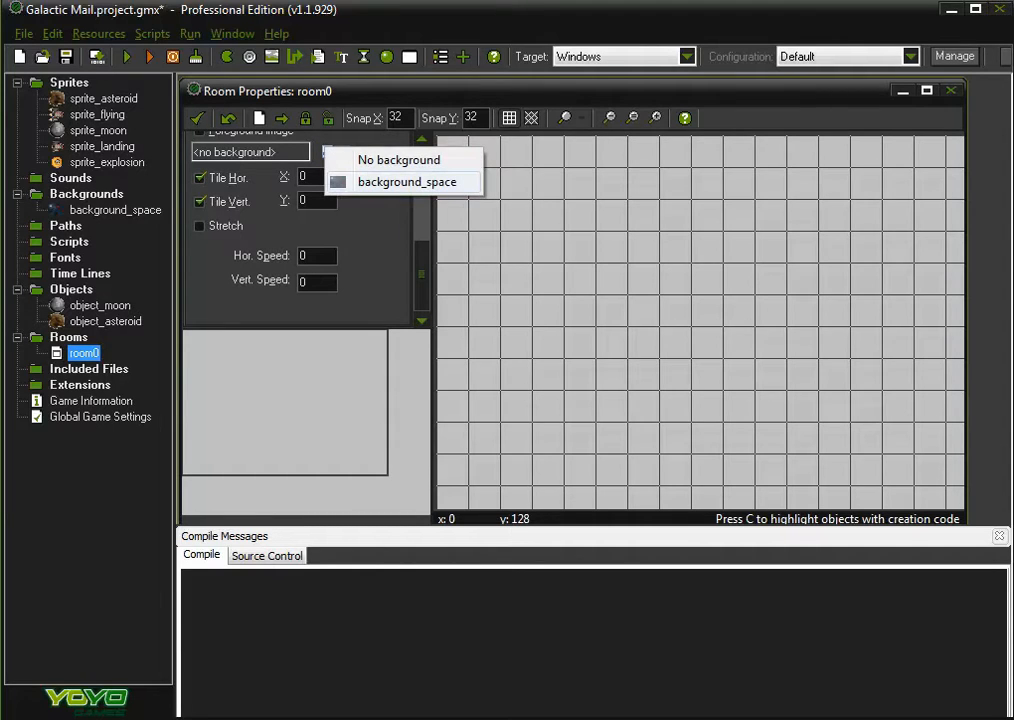
{"action": "left_click", "coordinate": [407, 181]}
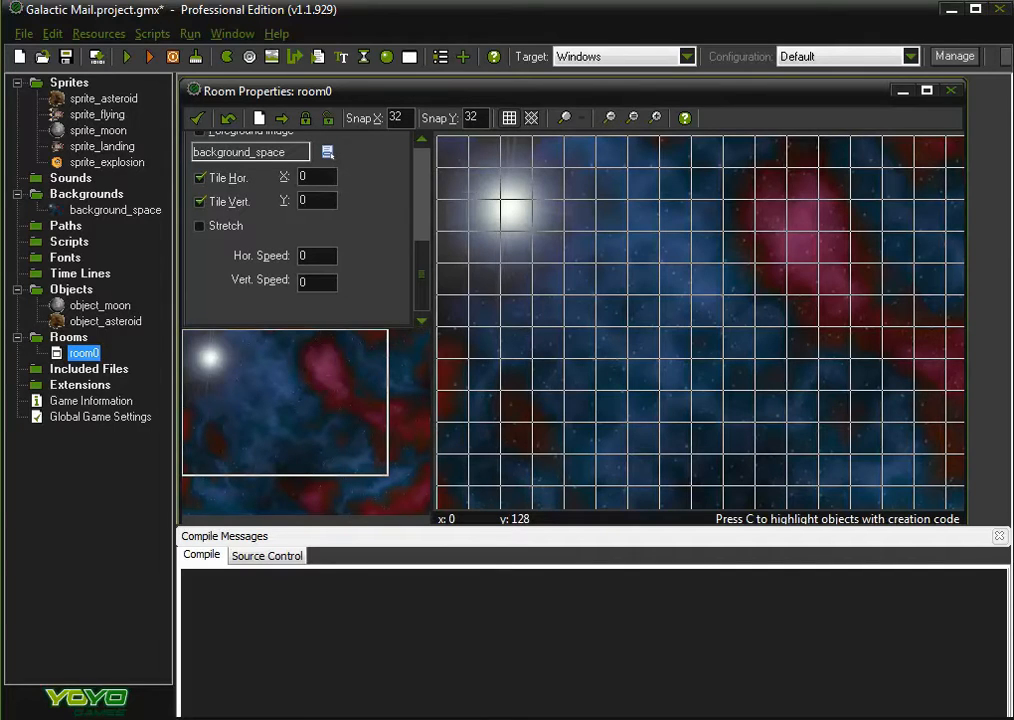
{"action": "scroll", "coordinate": [300, 225], "scroll_direction": "up", "scroll_amount": 2}
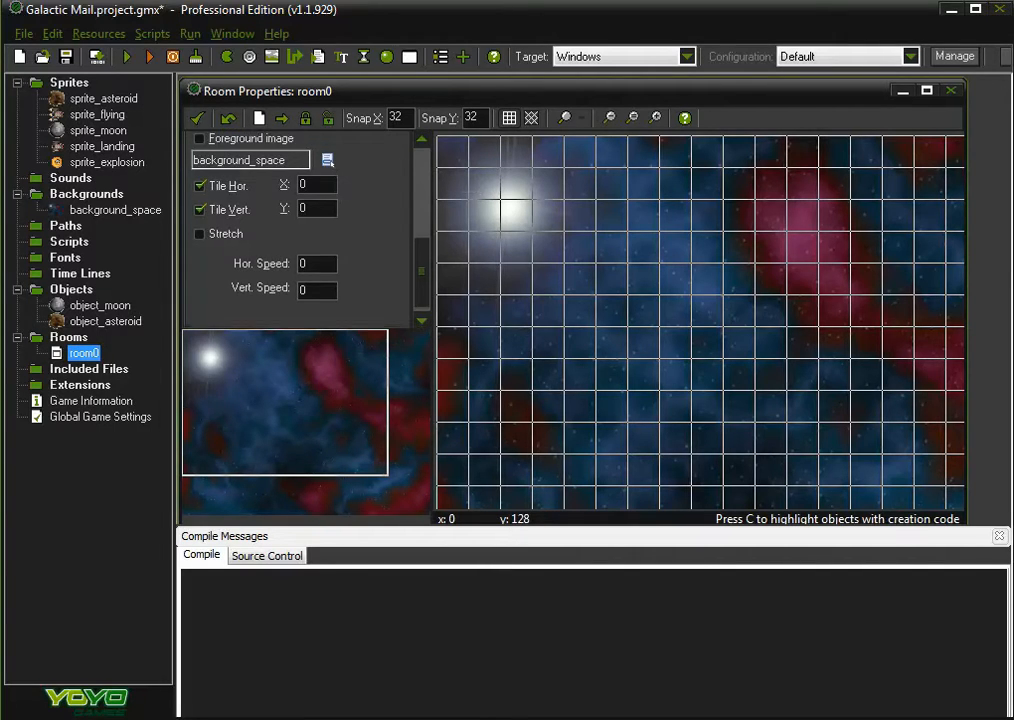
{"action": "scroll", "coordinate": [300, 225], "scroll_direction": "up", "scroll_amount": 7}
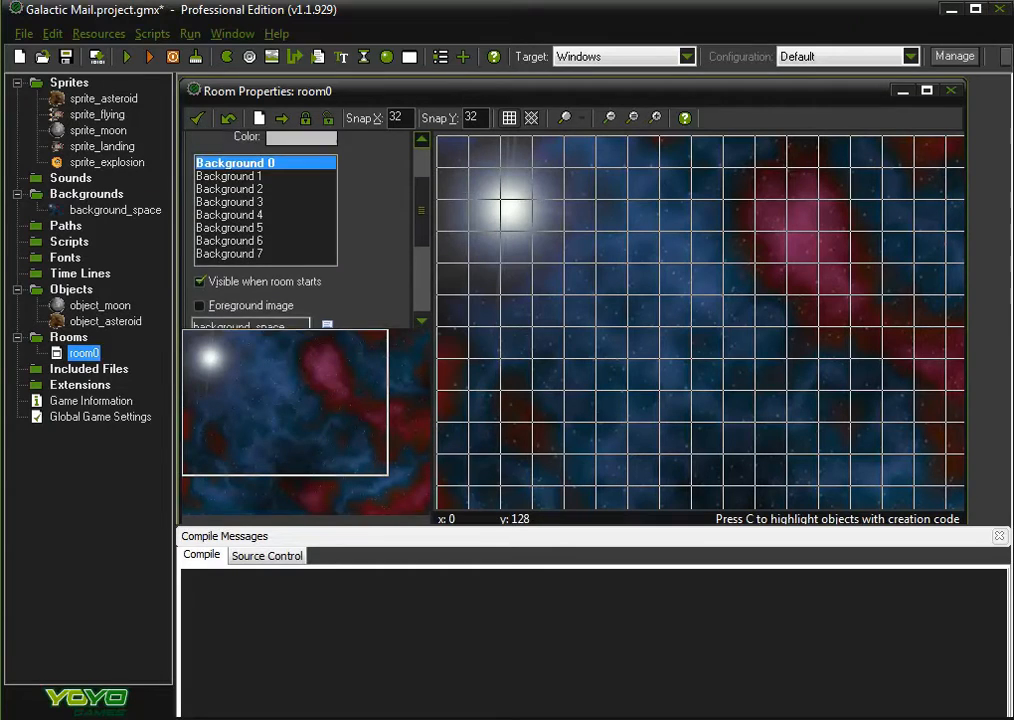
- Check the width and height in the room's settings
{"action": "left_click", "coordinate": [299, 143]}
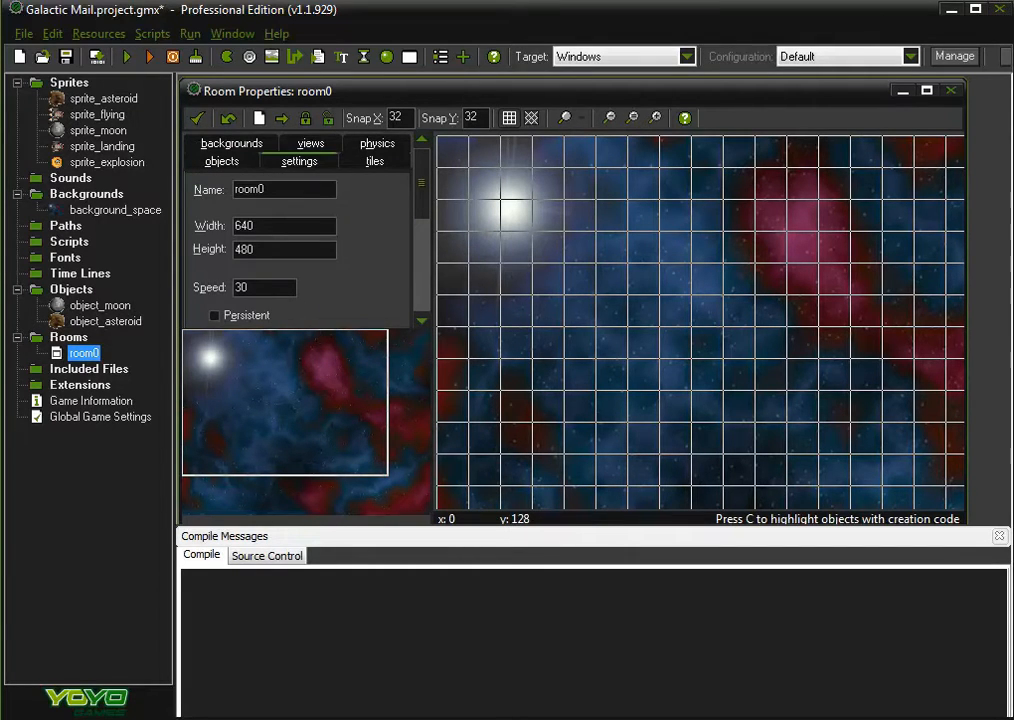
{"action": "double_click", "coordinate": [244, 225]}
{"action": "key", "text": "Tab"}
{"action": "left_click", "coordinate": [256, 249]}
{"action": "key", "text": "Tab"}
{"action": "key", "text": "End"}
- Place five object_asteroid instances spread across the room
{"action": "left_click", "coordinate": [222, 161]}
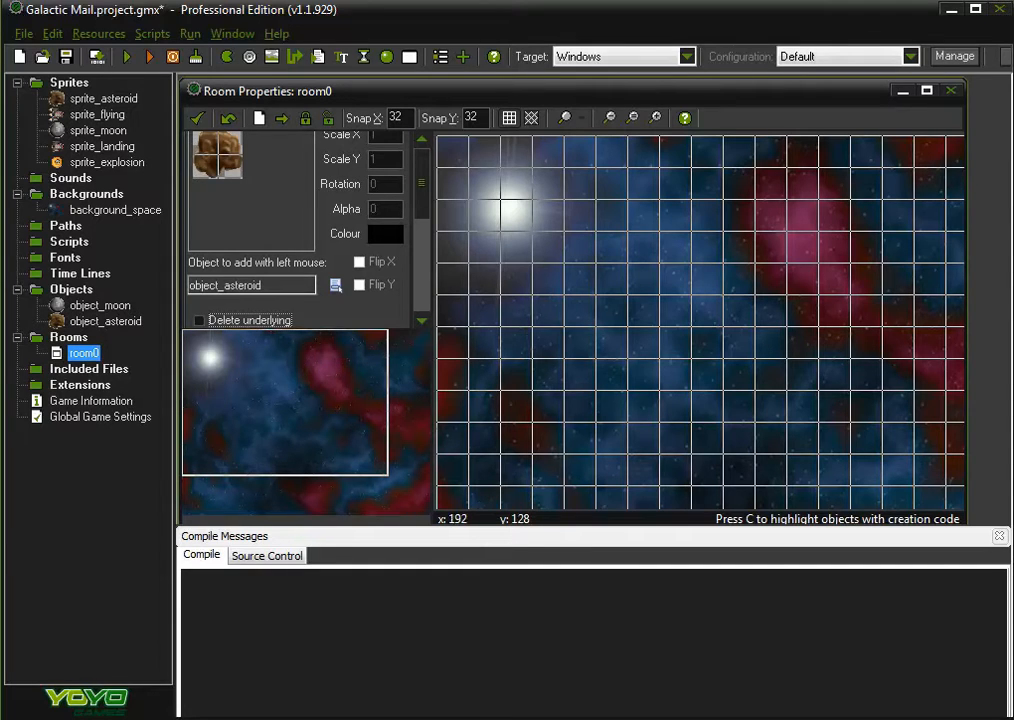
{"action": "left_click", "coordinate": [597, 262]}
{"action": "left_click_drag", "start_coordinate": [427, 446], "coordinate": [282, 445]}
{"action": "left_click", "coordinate": [640, 298]}
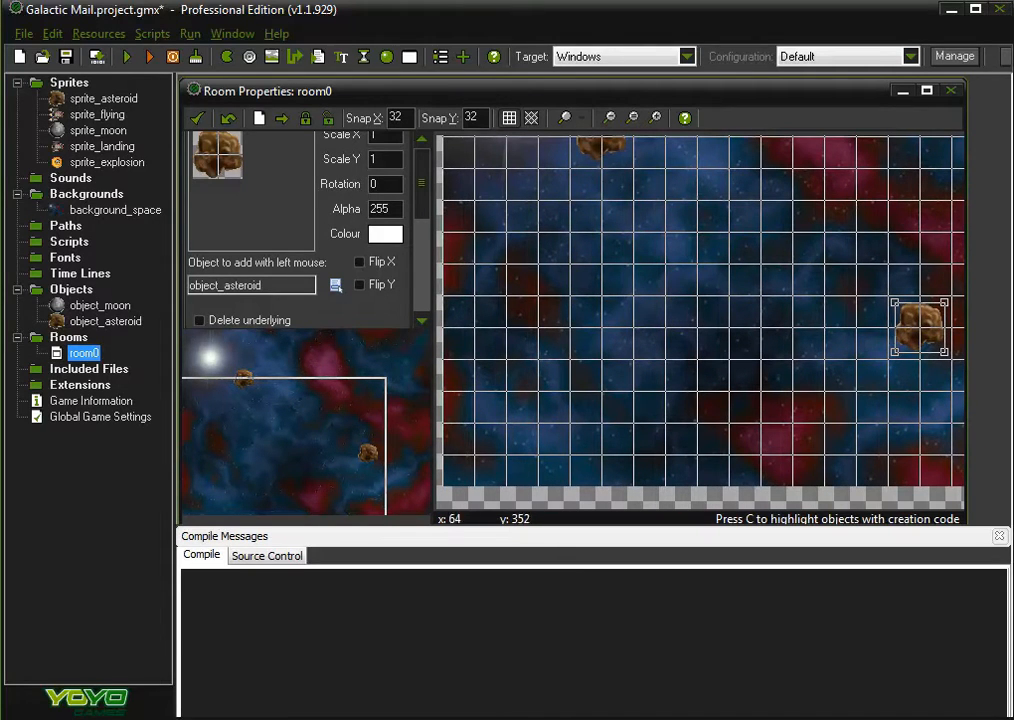
{"action": "left_click", "coordinate": [582, 338]}
{"action": "mouse_move", "coordinate": [316, 392]}
{"action": "left_mouse_down"}
{"action": "mouse_move", "coordinate": [345, 377]}
{"action": "mouse_move", "coordinate": [342, 411]}
{"action": "mouse_move", "coordinate": [318, 416]}
{"action": "left_mouse_up"}
{"action": "left_click", "coordinate": [834, 242]}
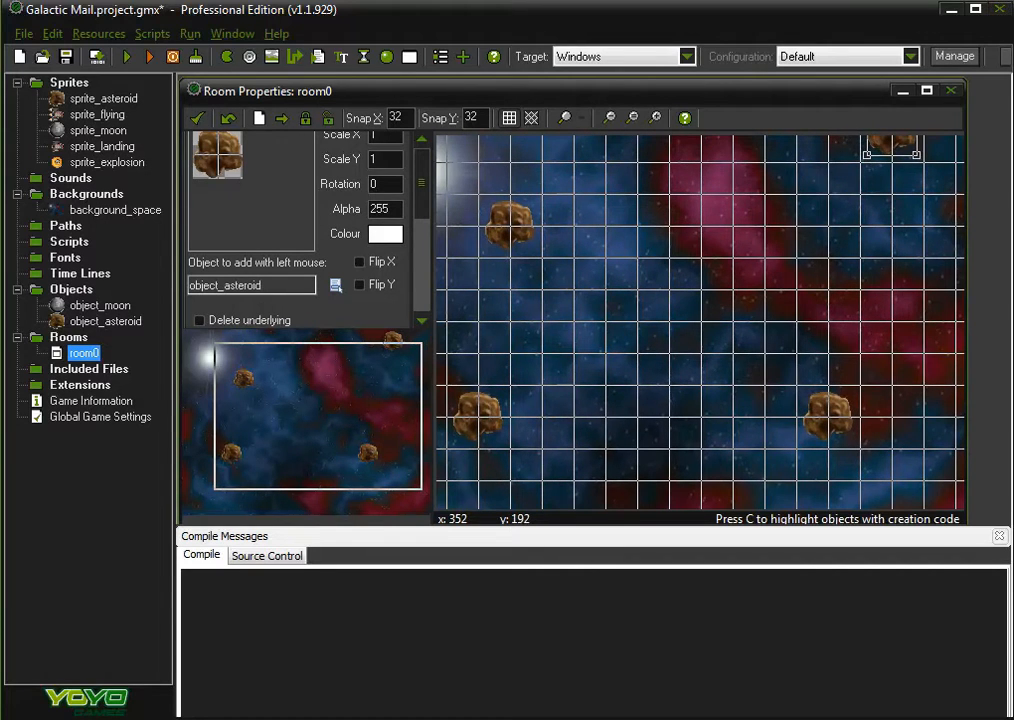
{"action": "left_click", "coordinate": [733, 257]}
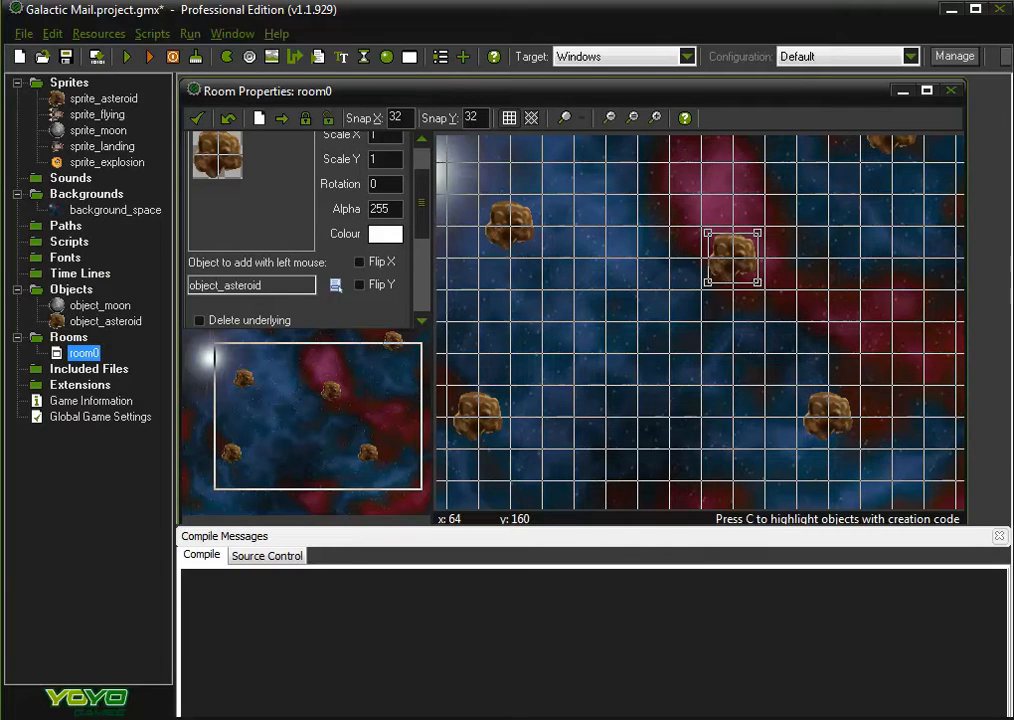
- Place five object_moon instances spread across the room between the asteroids and accept the room
{"action": "left_click_drag", "start_coordinate": [422, 203], "coordinate": [422, 182]}
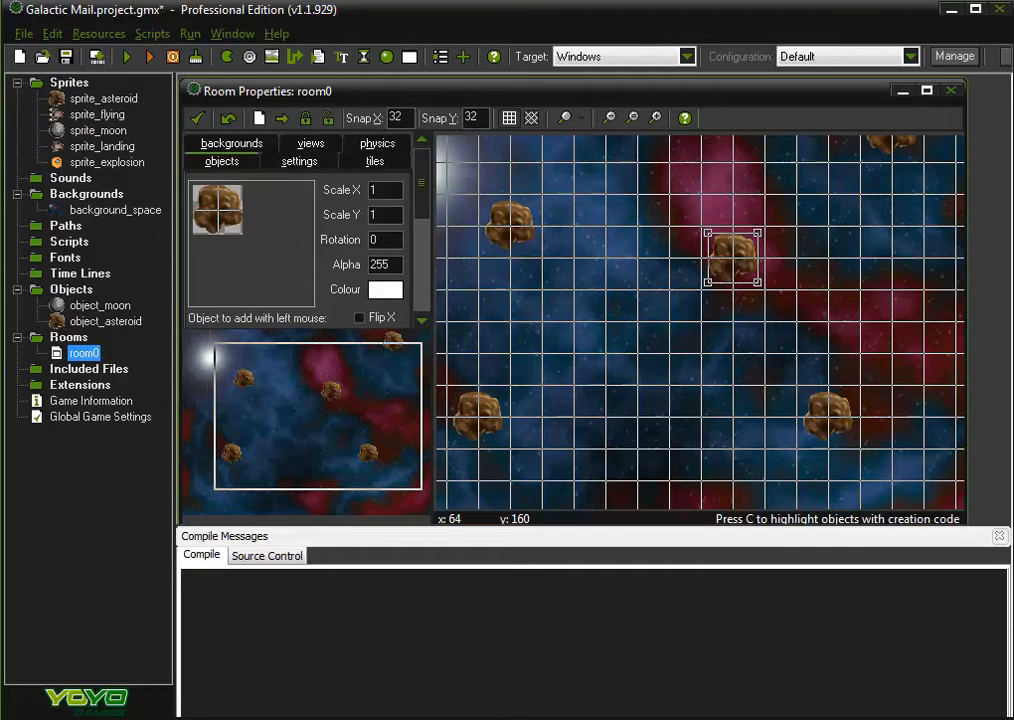
{"action": "left_click", "coordinate": [422, 320]}
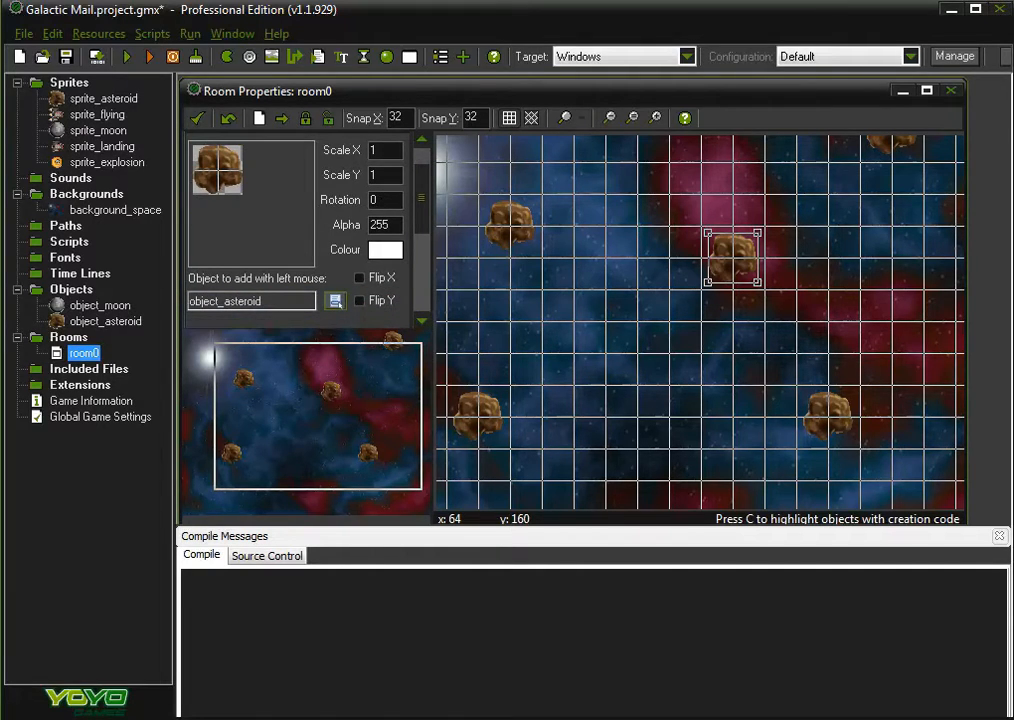
{"action": "left_click", "coordinate": [335, 301]}
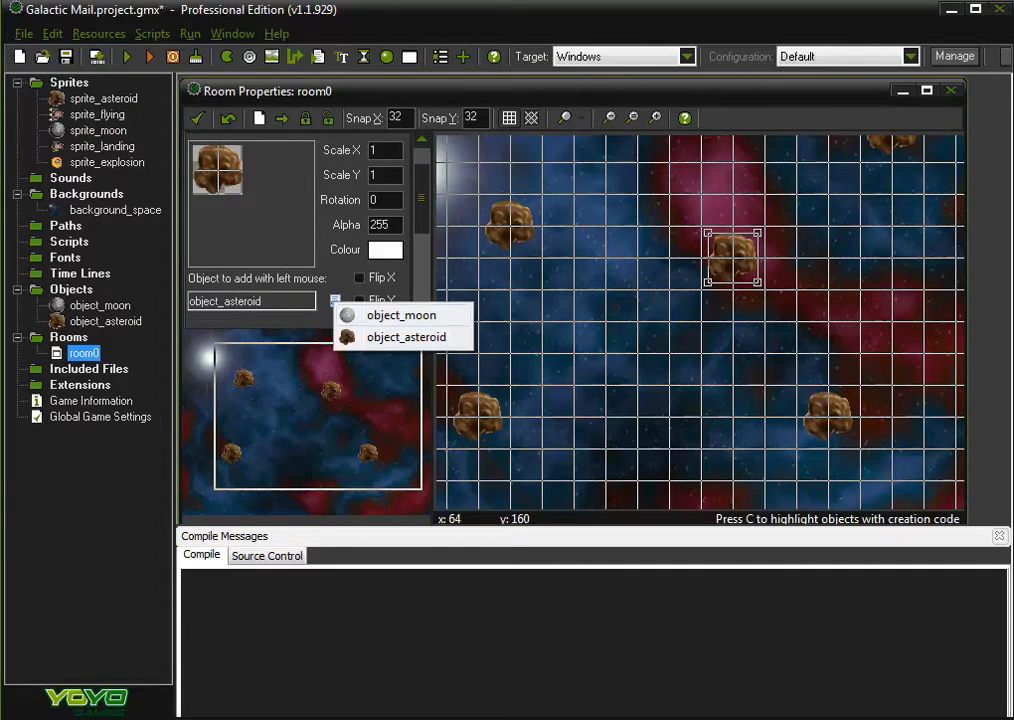
{"action": "left_click", "coordinate": [400, 315]}
{"action": "left_click", "coordinate": [573, 320]}
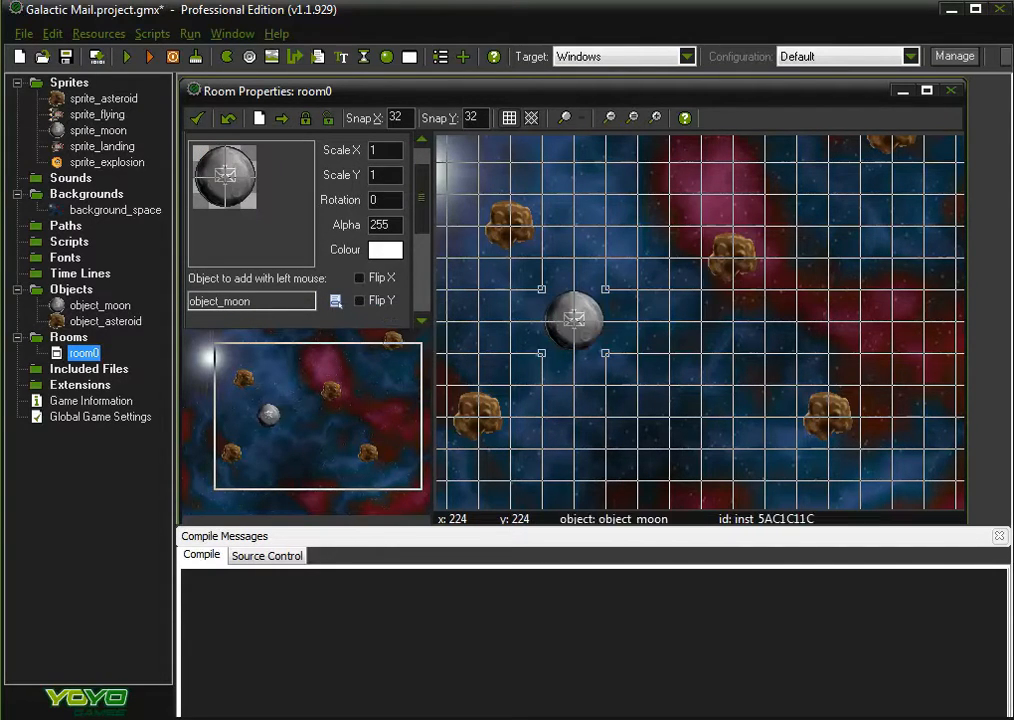
{"action": "left_click", "coordinate": [891, 225]}
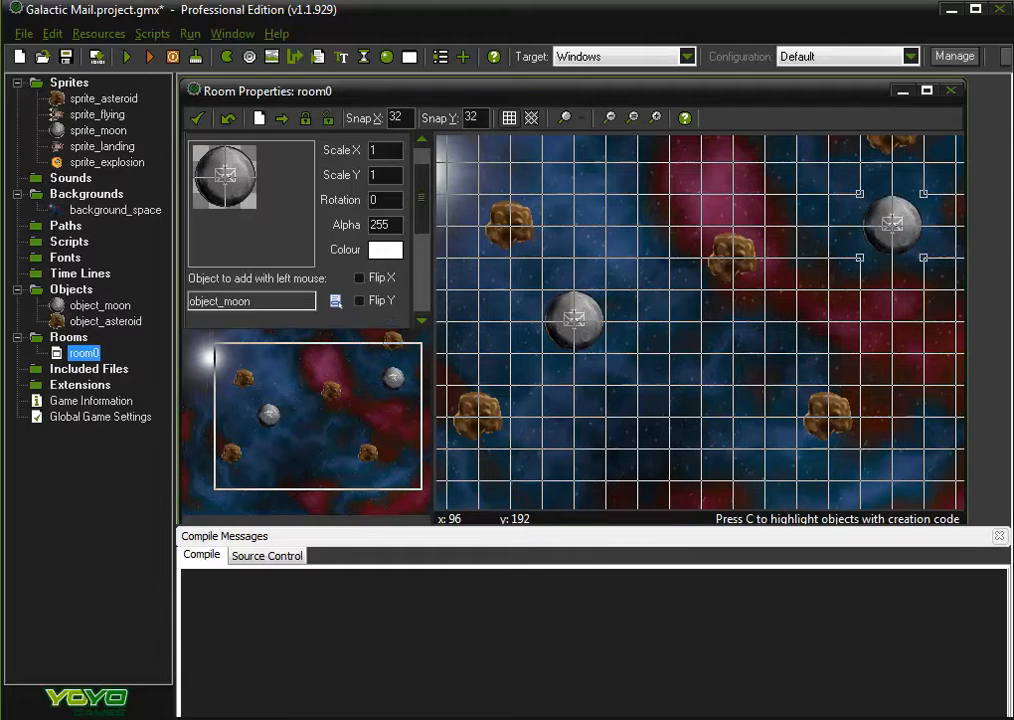
{"action": "left_click_drag", "start_coordinate": [336, 417], "coordinate": [237, 389]}
{"action": "left_click", "coordinate": [595, 205]}
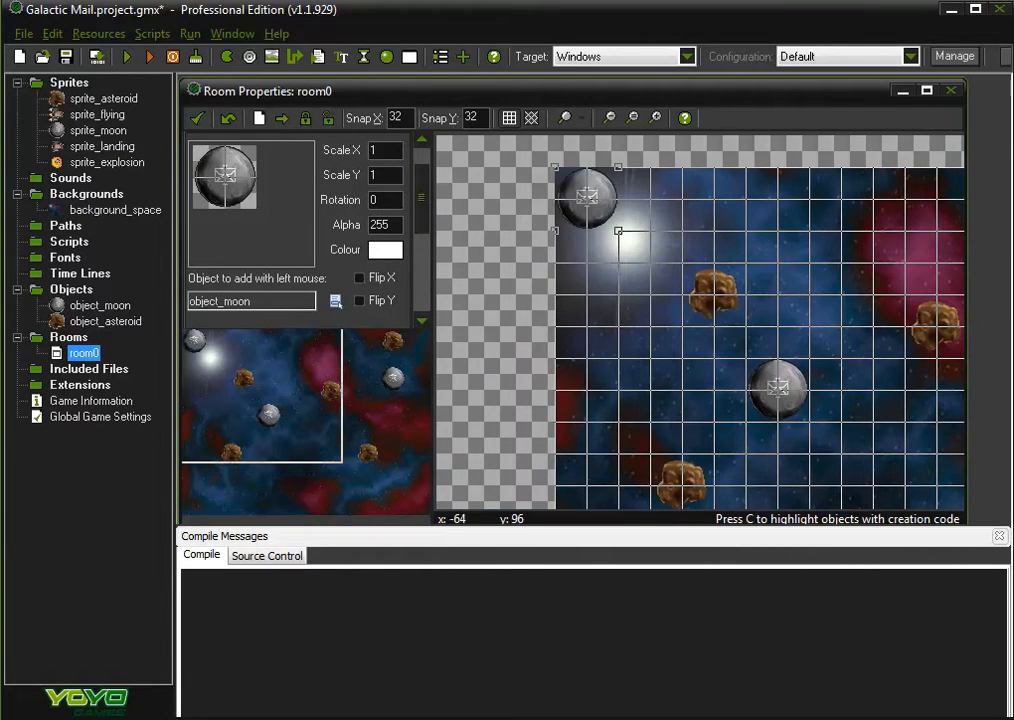
{"action": "left_click_drag", "start_coordinate": [262, 438], "coordinate": [302, 451]}
{"action": "left_click", "coordinate": [716, 396]}
{"action": "mouse_move", "coordinate": [394, 420]}
{"action": "left_mouse_down"}
{"action": "mouse_move", "coordinate": [375, 366]}
{"action": "mouse_move", "coordinate": [407, 439]}
{"action": "left_mouse_up"}
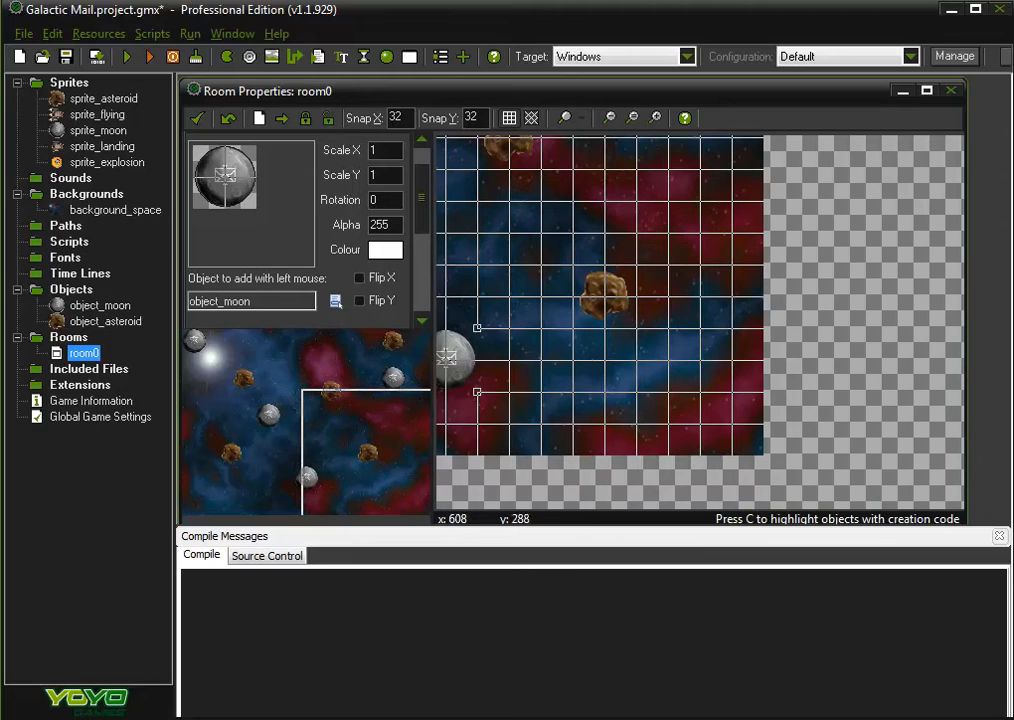
{"action": "left_click", "coordinate": [636, 200]}
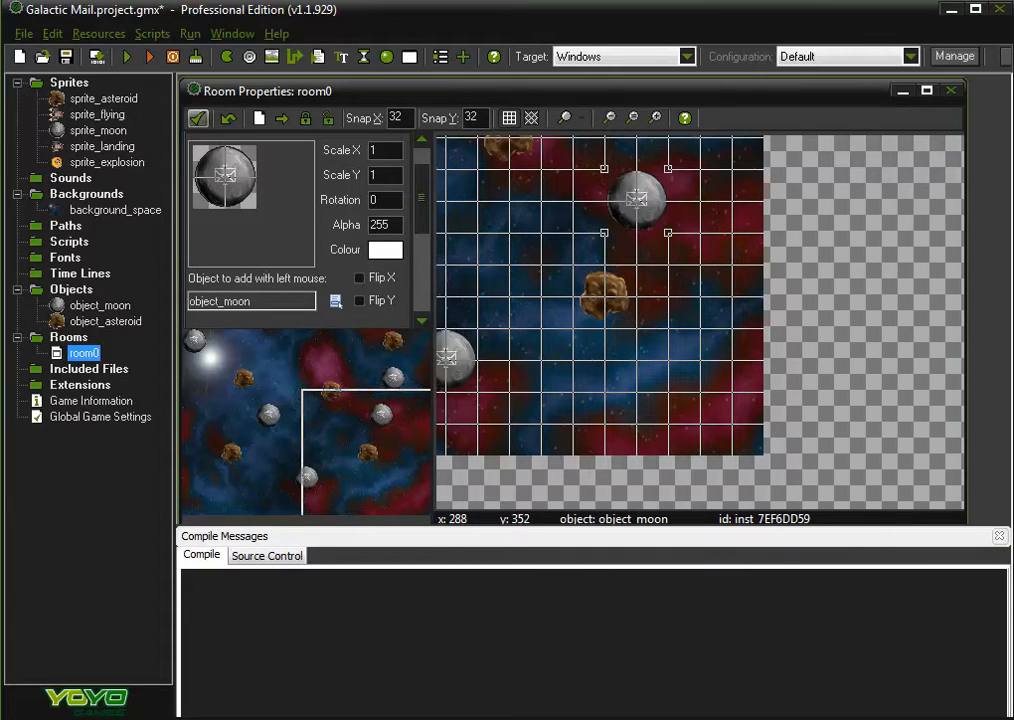
{"action": "left_click", "coordinate": [198, 118]}
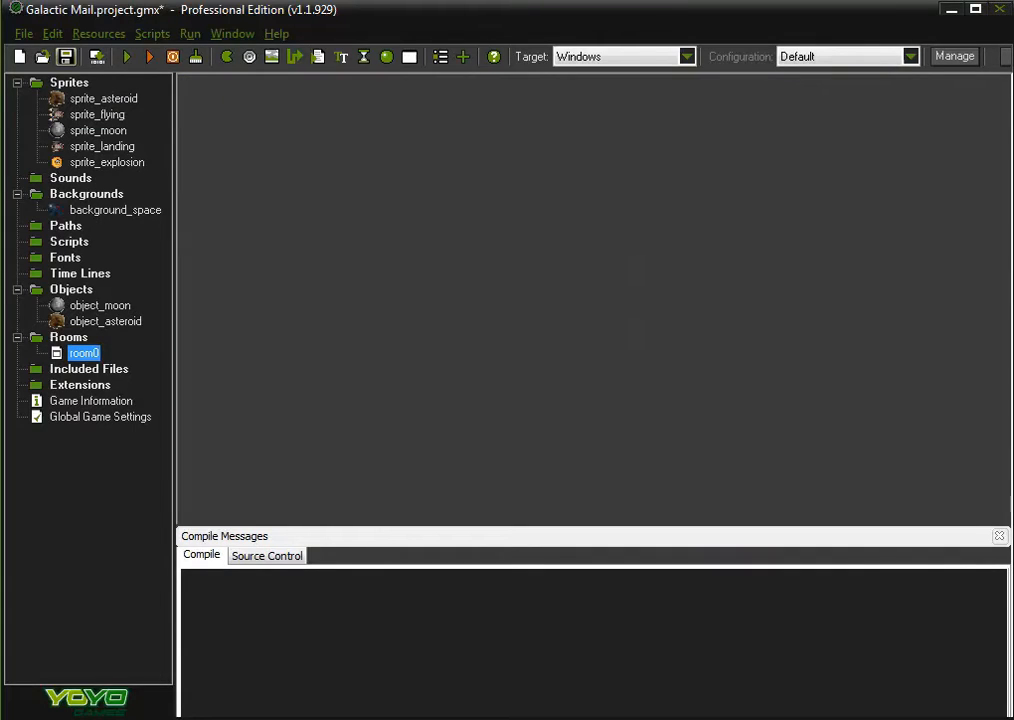
- Save the project, then test-run the game and close its window
{"action": "left_click", "coordinate": [66, 57]}
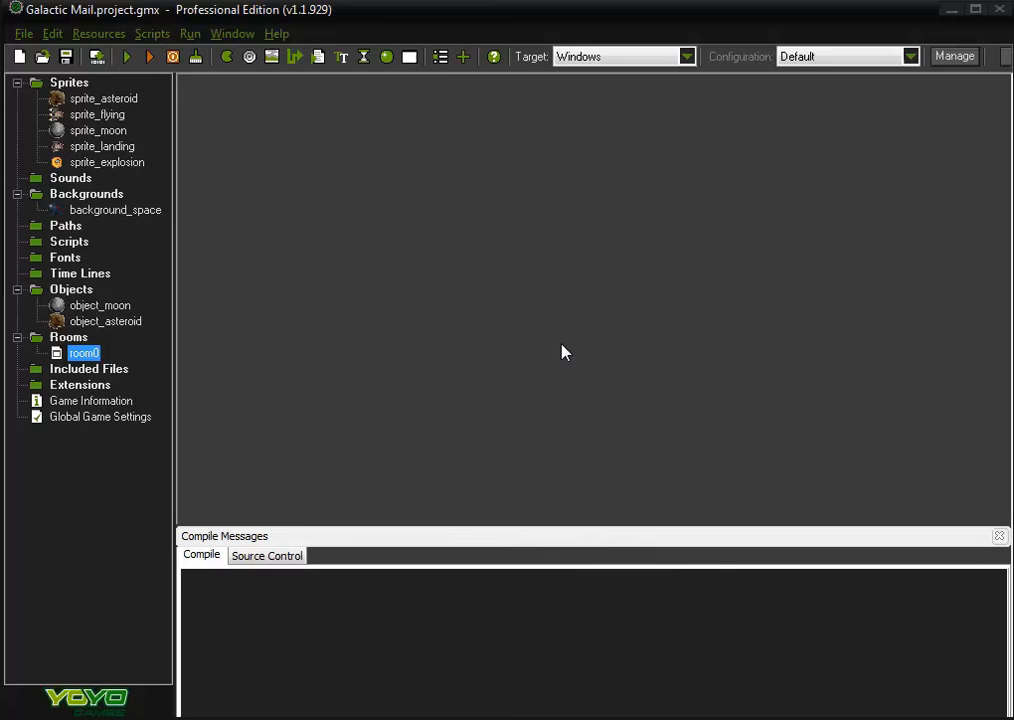
{"action": "left_click", "coordinate": [129, 58]}
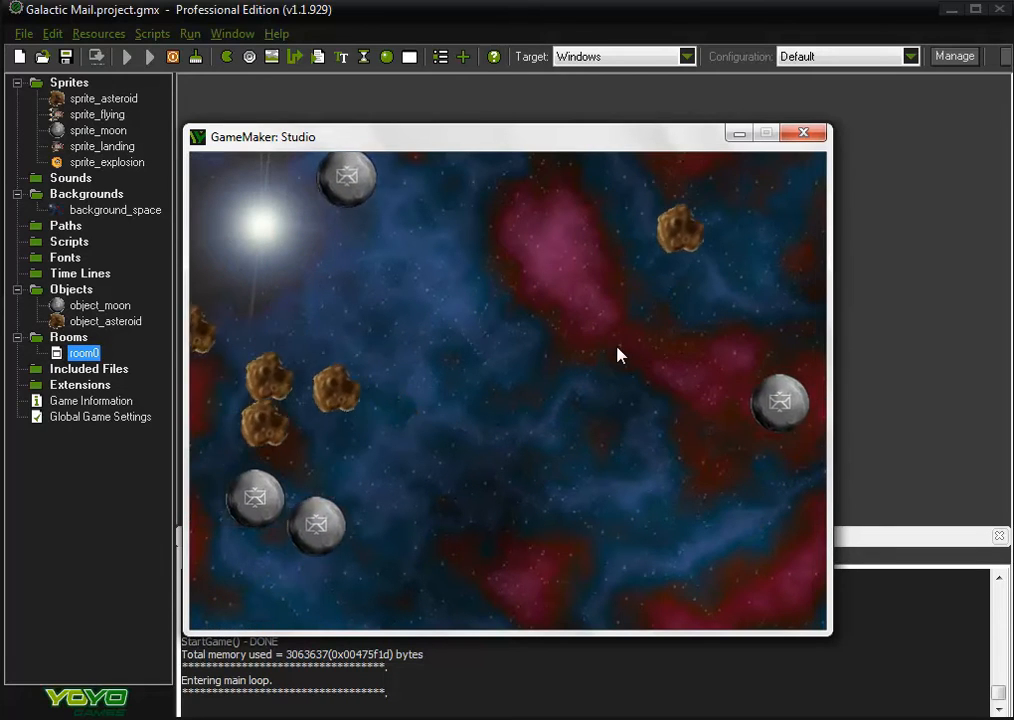
{"action": "left_click", "coordinate": [803, 133]}
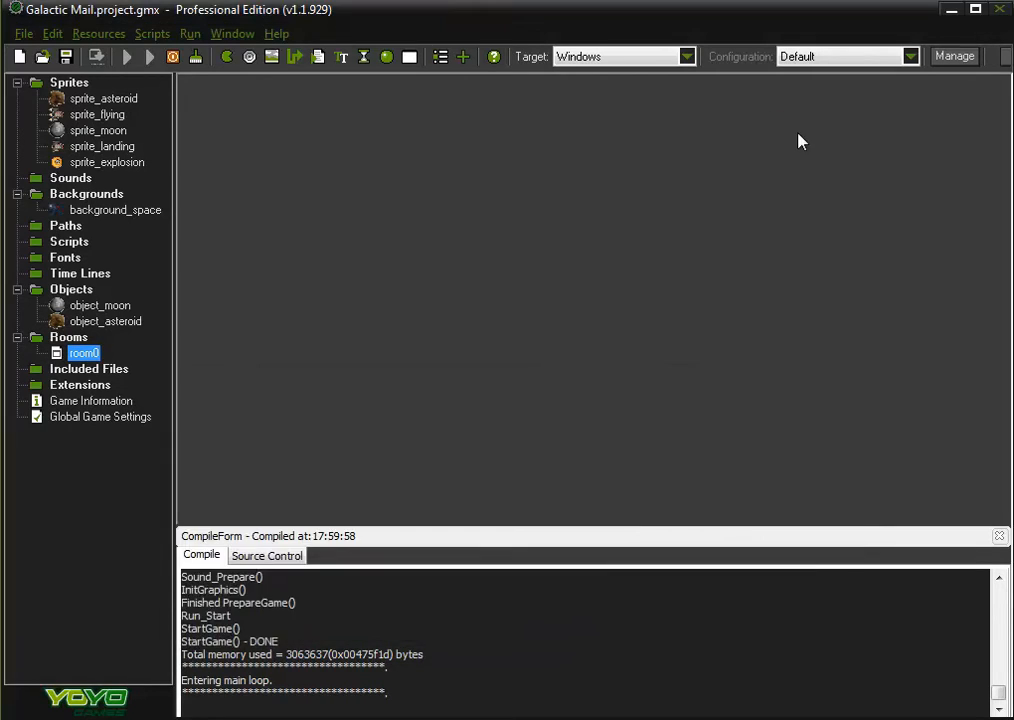
- Examine the sprite_asteroid animation frames and preview in the sprite editor, then close the sprite's windows
{"action": "double_click", "coordinate": [106, 100]}
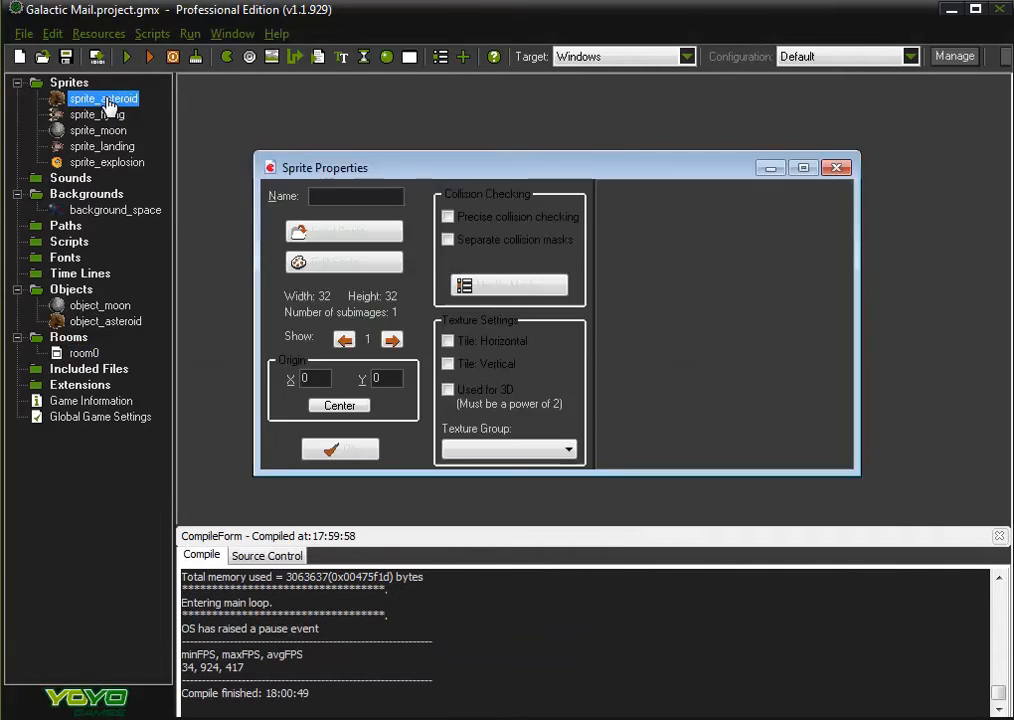
{"action": "left_click", "coordinate": [336, 265]}
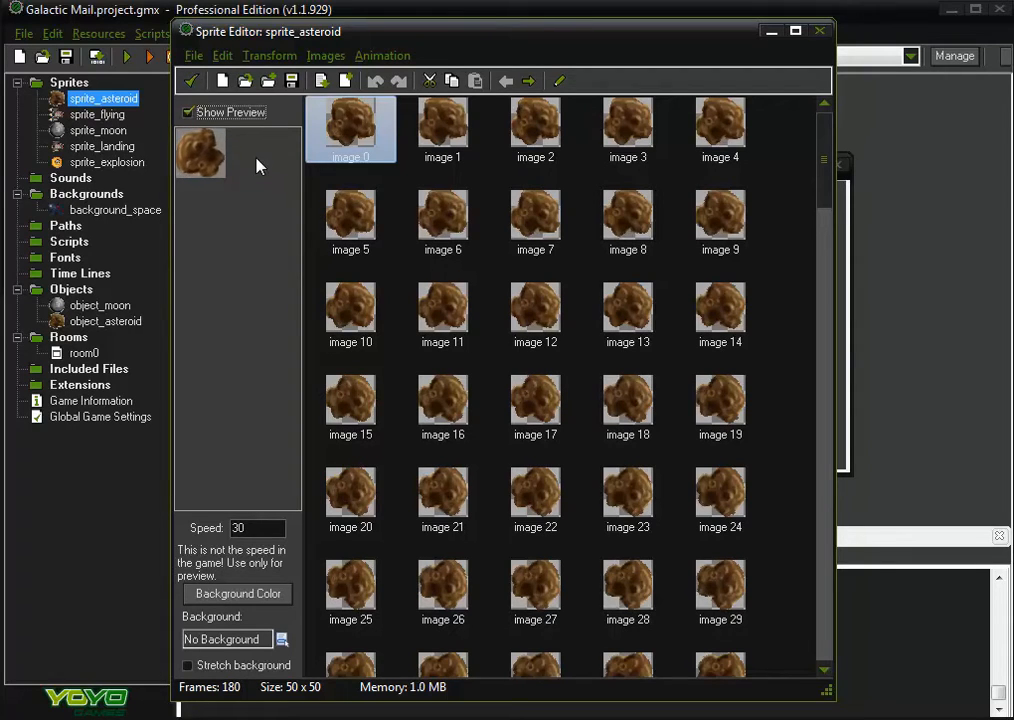
{"action": "left_click", "coordinate": [820, 32]}
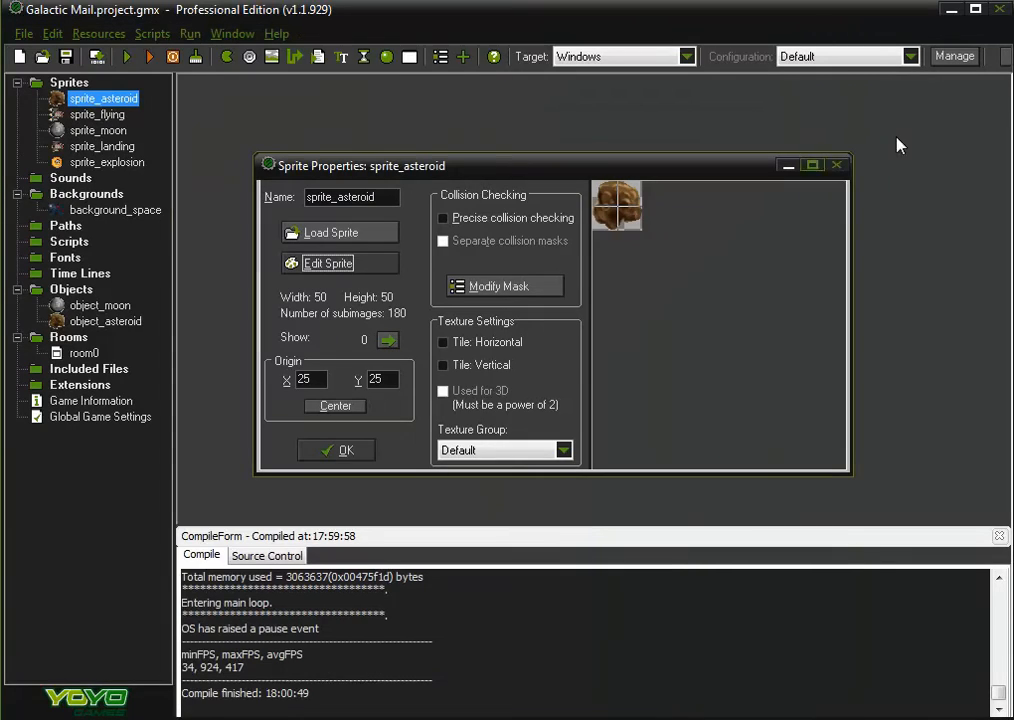
{"action": "left_click", "coordinate": [836, 165]}
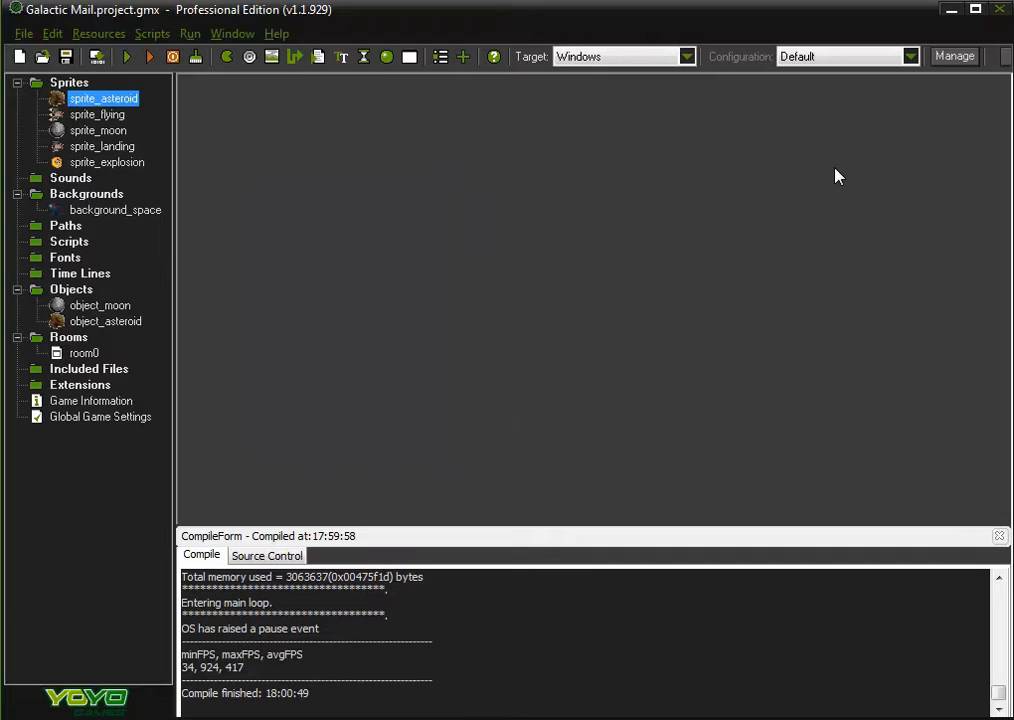
- Duplicate object_moon and name the copy object_specialmoon
{"action": "left_click", "coordinate": [100, 305]}
{"action": "right_click", "coordinate": [99, 305]}
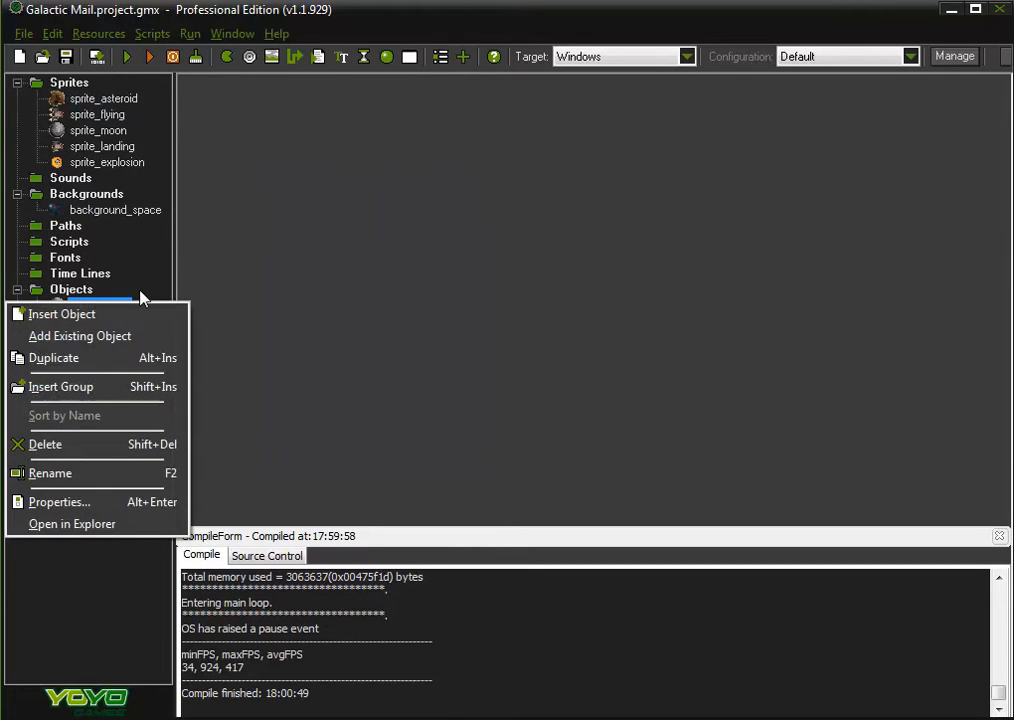
{"action": "left_click", "coordinate": [80, 358]}
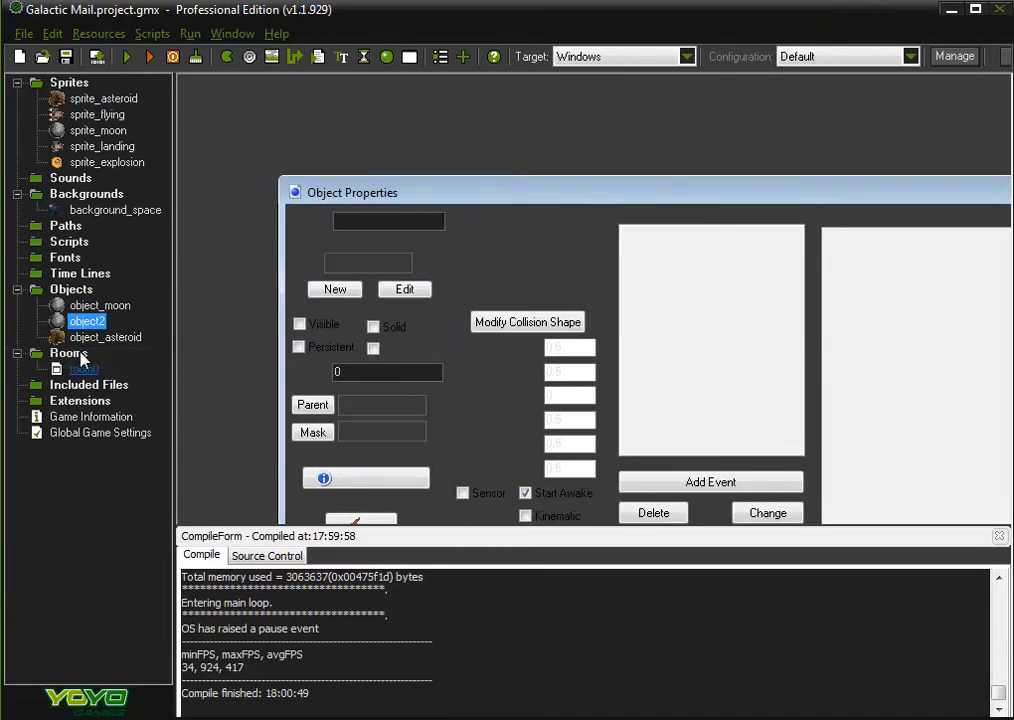
{"action": "left_click_drag", "start_coordinate": [428, 189], "coordinate": [502, 93]}
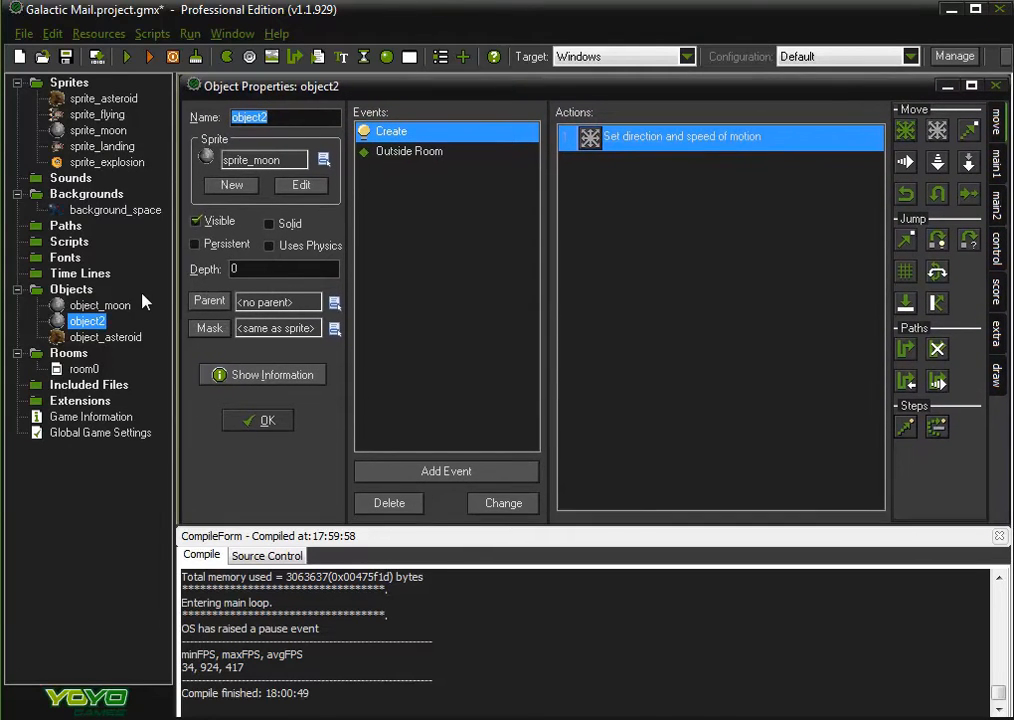
{"action": "left_click", "coordinate": [289, 119]}
{"action": "key", "text": "BackSpace"}
{"action": "type", "text": "_specialmoon"}
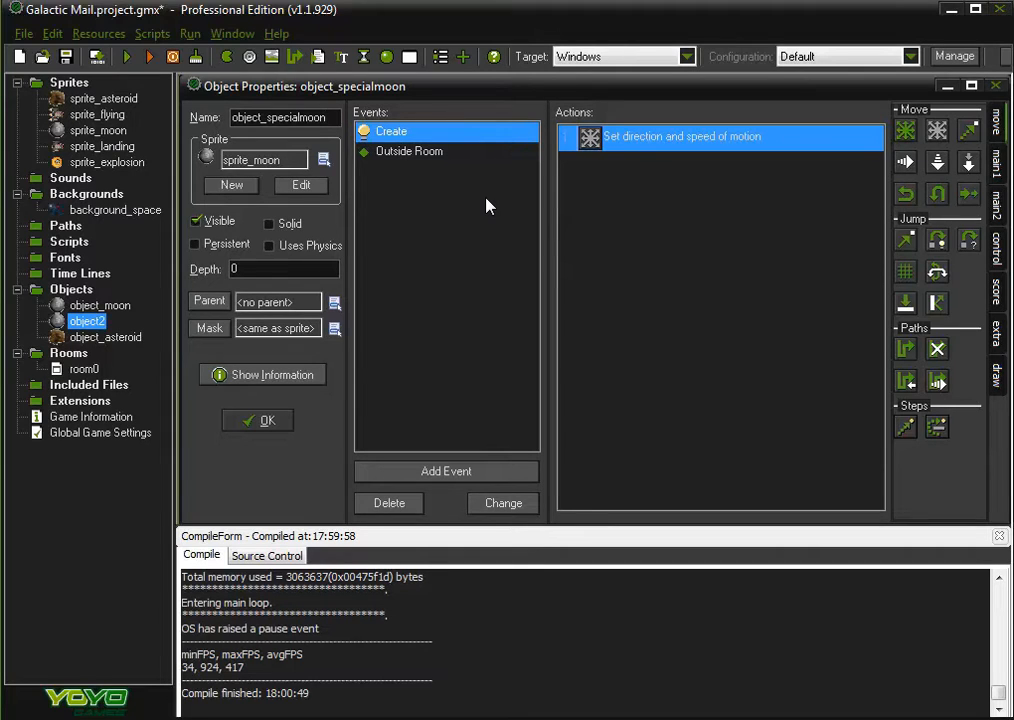
- Set the depth of object_specialmoon to -5 and accept the object
{"action": "left_click", "coordinate": [258, 266]}
{"action": "type", "text": "-5"}
{"action": "left_click", "coordinate": [264, 421]}
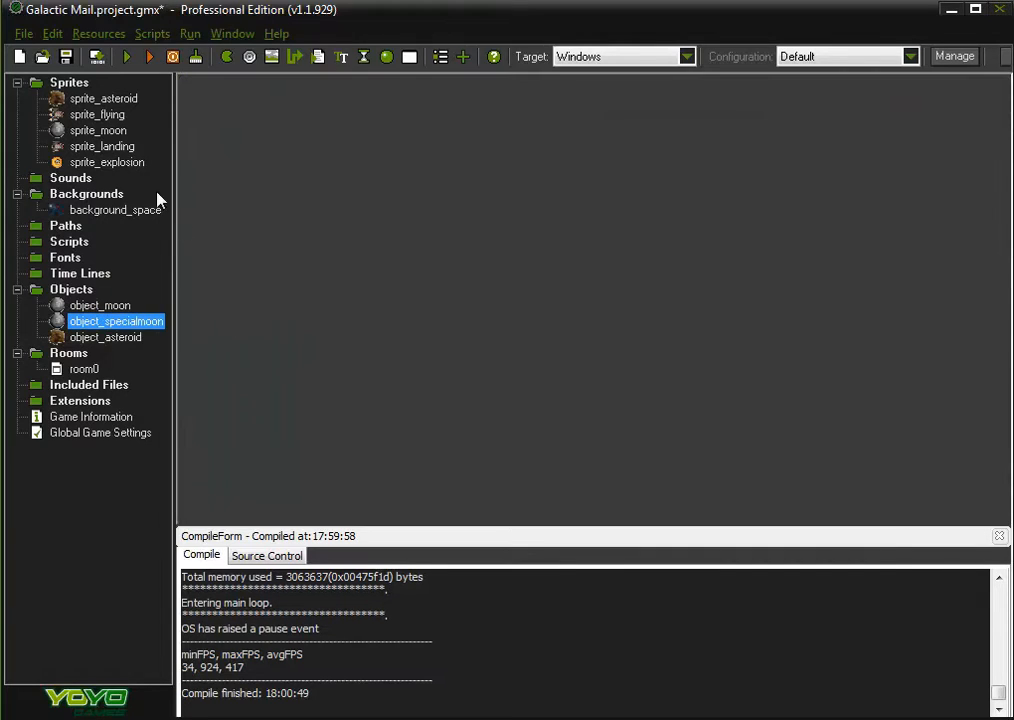
- Create a new sound resource and enter sound_background as its name
{"action": "left_click", "coordinate": [98, 36]}
{"action": "left_click", "coordinate": [112, 82]}
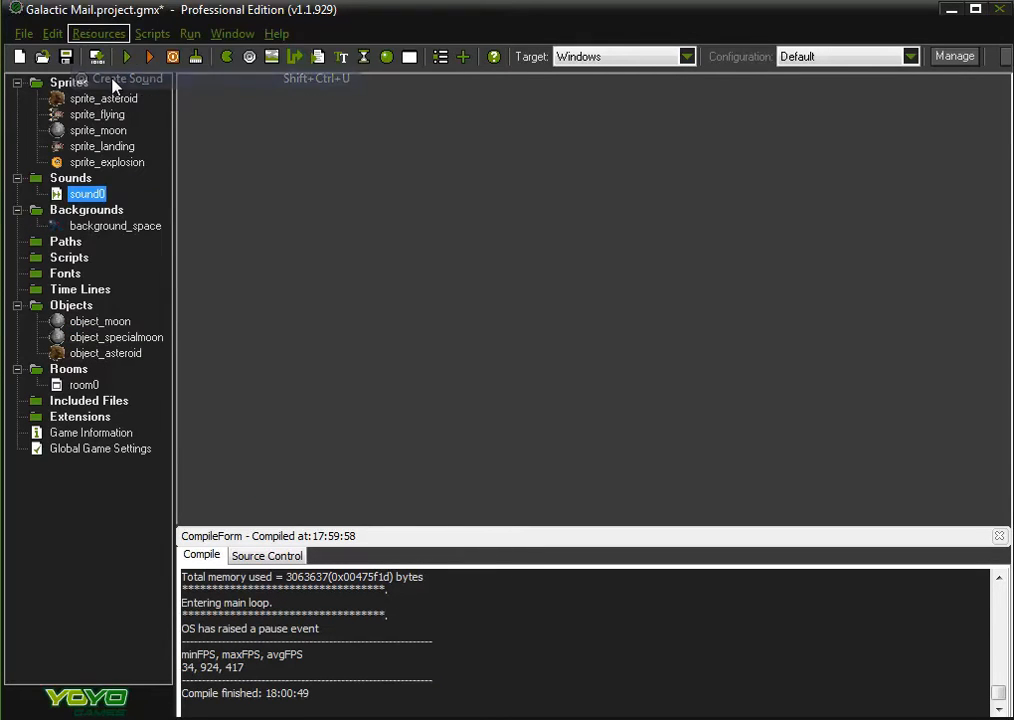
{"action": "left_click", "coordinate": [455, 251]}
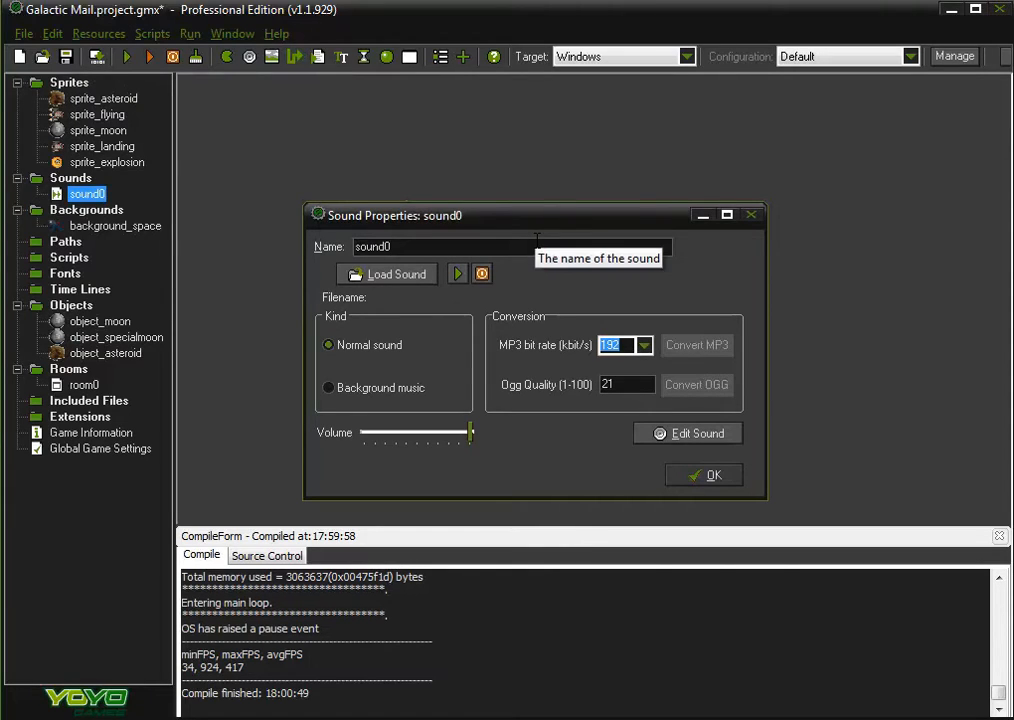
{"action": "key", "text": "BackSpace"}
{"action": "key", "text": "BackSpace"}
{"action": "key", "text": "BackSpace"}
{"action": "key", "text": "BackSpace"}
{"action": "key", "text": "BackSpace"}
{"action": "key", "text": "BackSpace"}
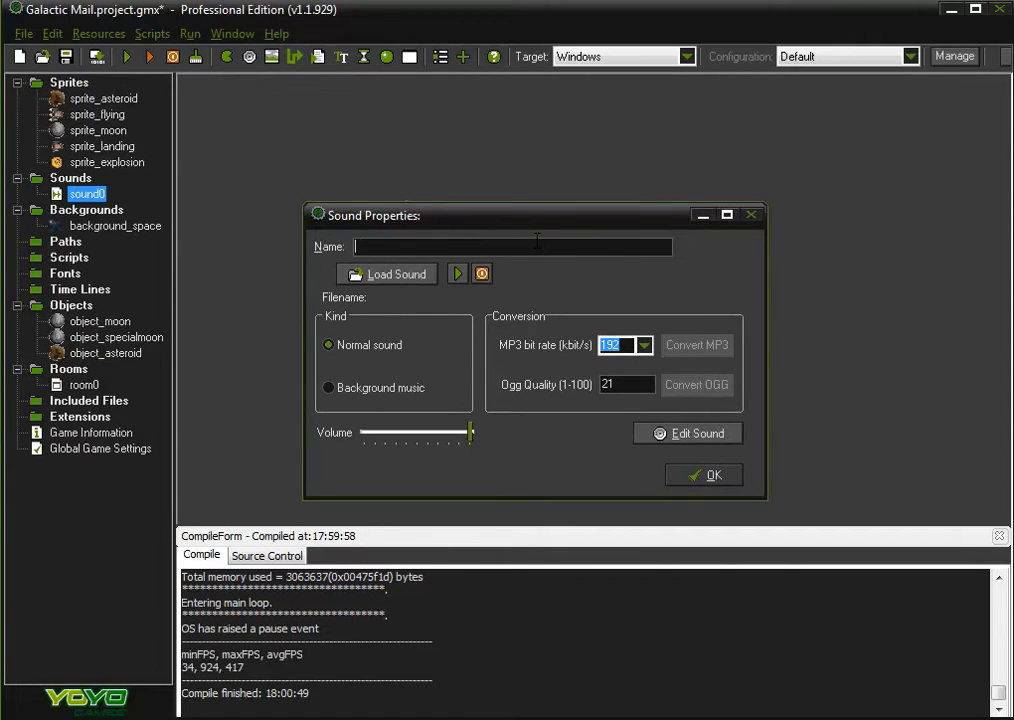
{"action": "type", "text": "sound_background"}
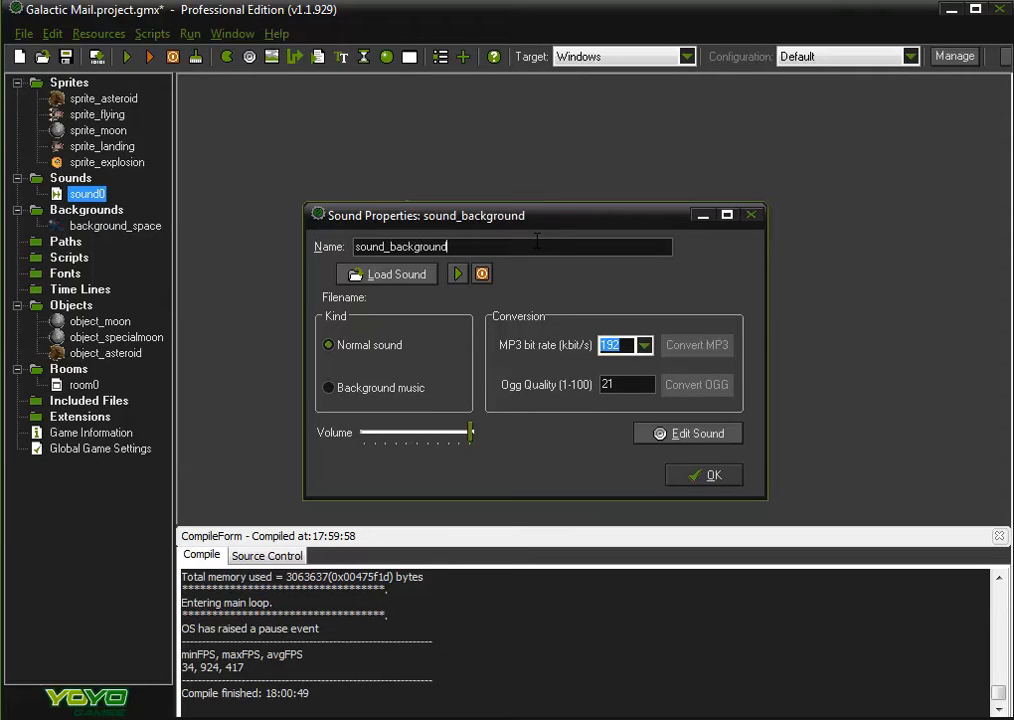
- Set the sound's kind to Background music and load the Music file from the Chapter03 folder
{"action": "left_click", "coordinate": [328, 390]}
{"action": "left_click", "coordinate": [415, 283]}
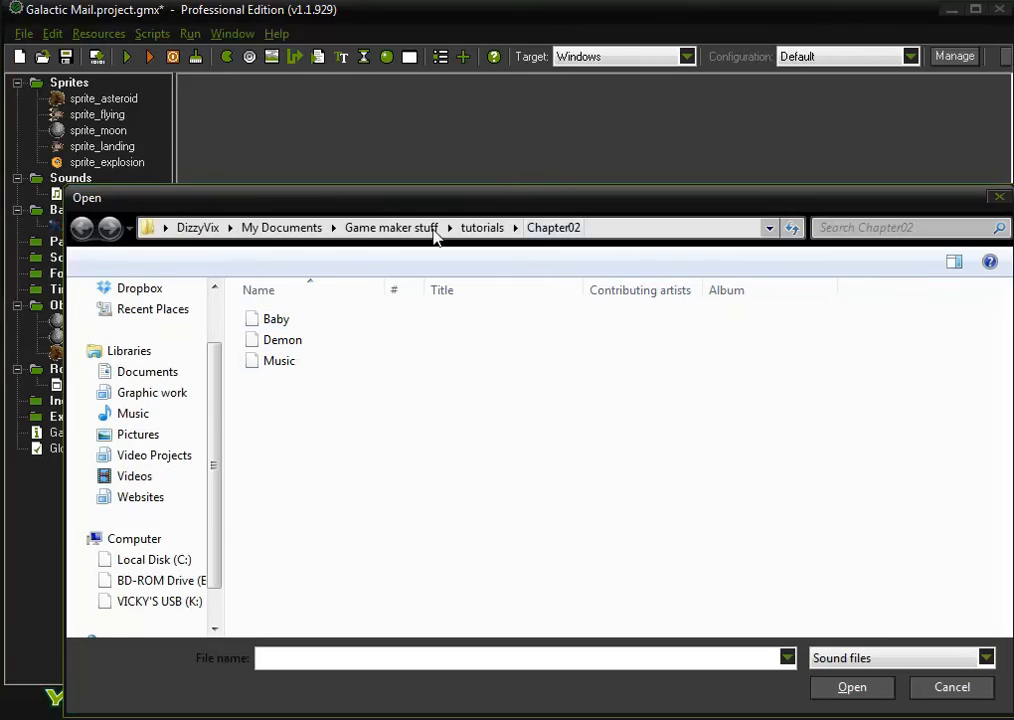
{"action": "left_click", "coordinate": [516, 228]}
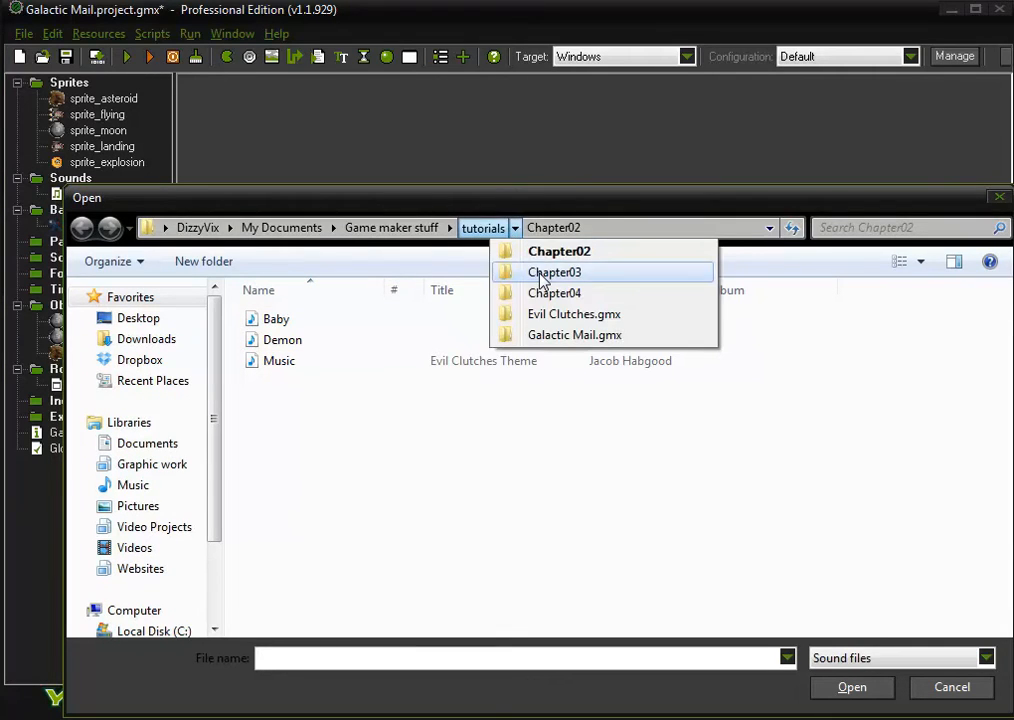
{"action": "left_click", "coordinate": [543, 270]}
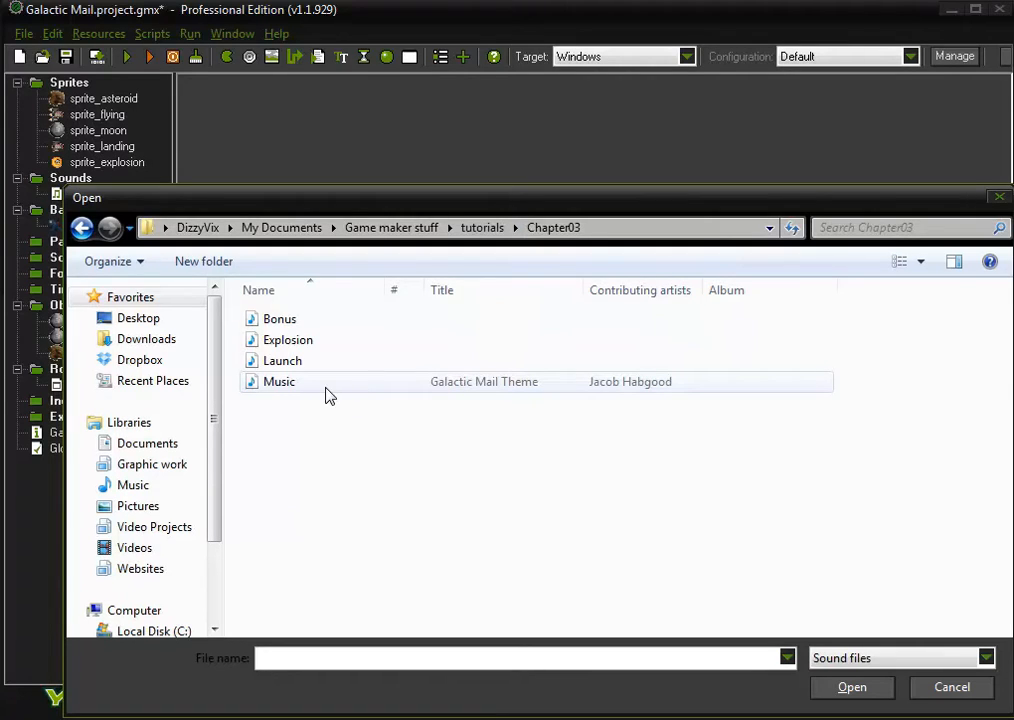
{"action": "left_click", "coordinate": [300, 388]}
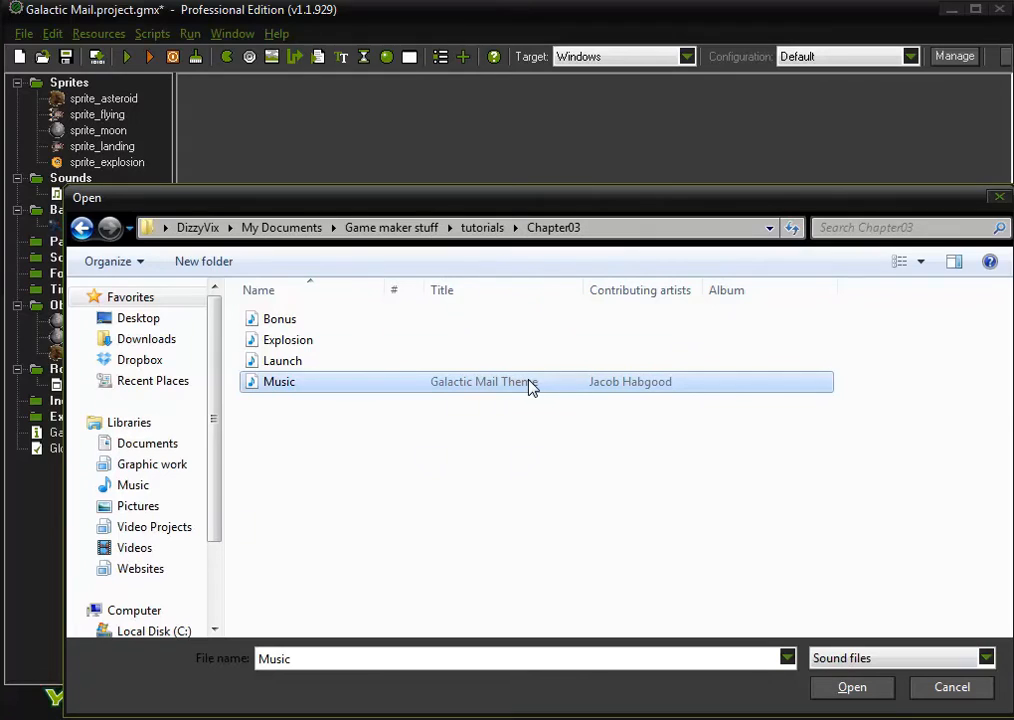
{"action": "left_click", "coordinate": [851, 687]}
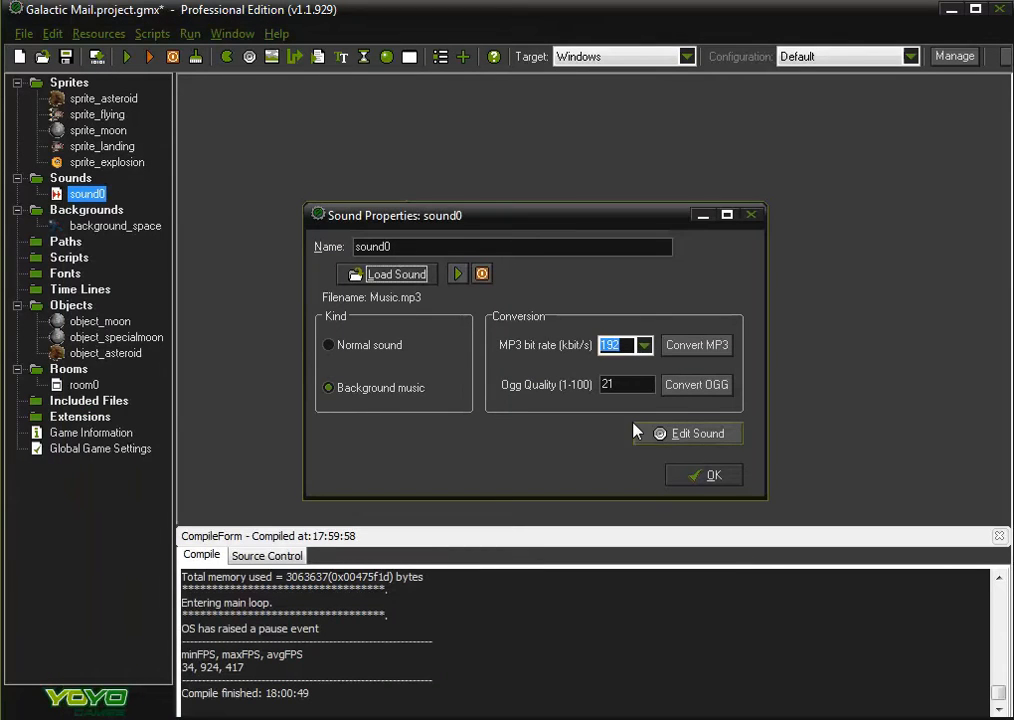
- Rename the sound as sound_music, preview its playback and accept its properties
{"action": "key", "text": "BackSpace"}
{"action": "type", "text": "_music"}
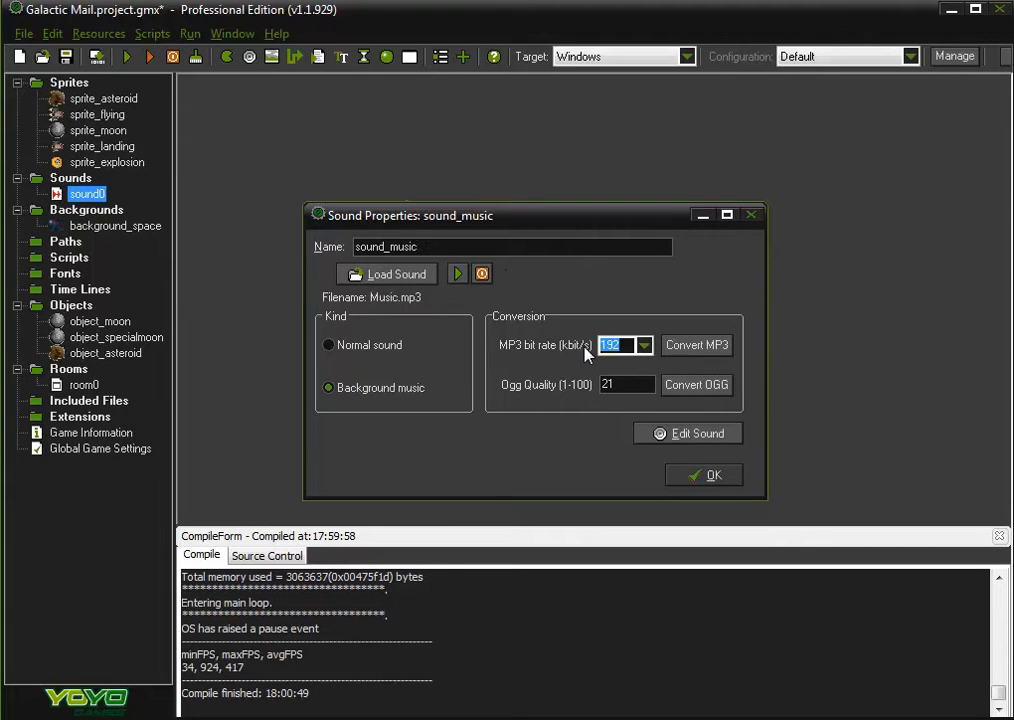
{"action": "left_click", "coordinate": [458, 273]}
{"action": "left_click", "coordinate": [465, 276]}
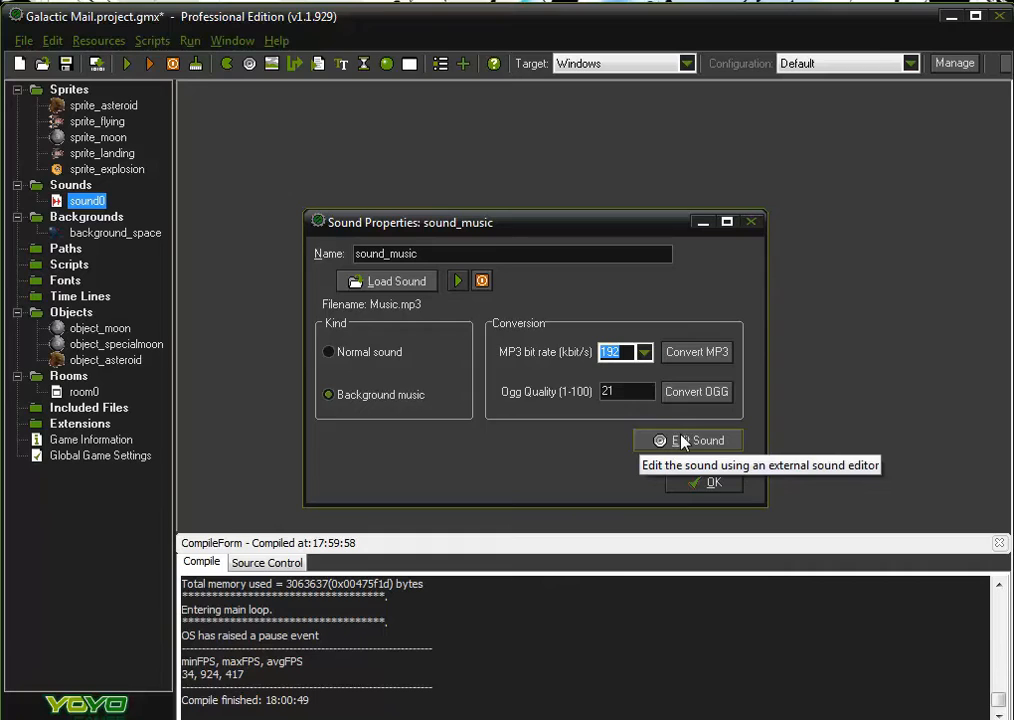
{"action": "left_click", "coordinate": [684, 483]}
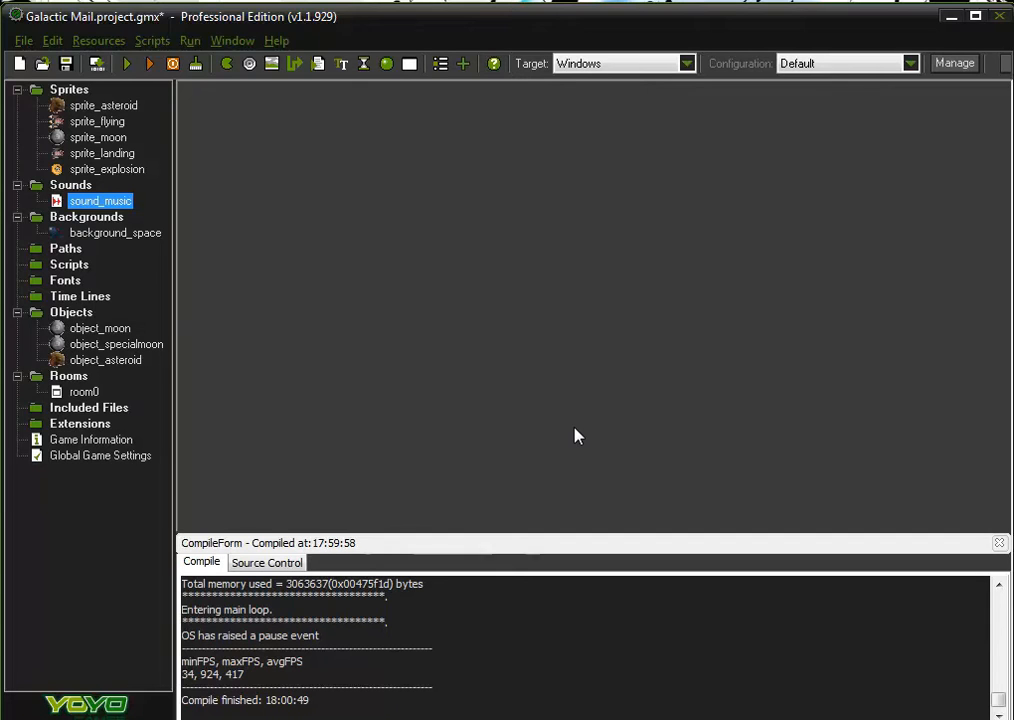
- Create a new sound resource and load the Explosion file from the Chapter03 folder into it
{"action": "left_click", "coordinate": [92, 40]}
{"action": "left_click", "coordinate": [120, 86]}
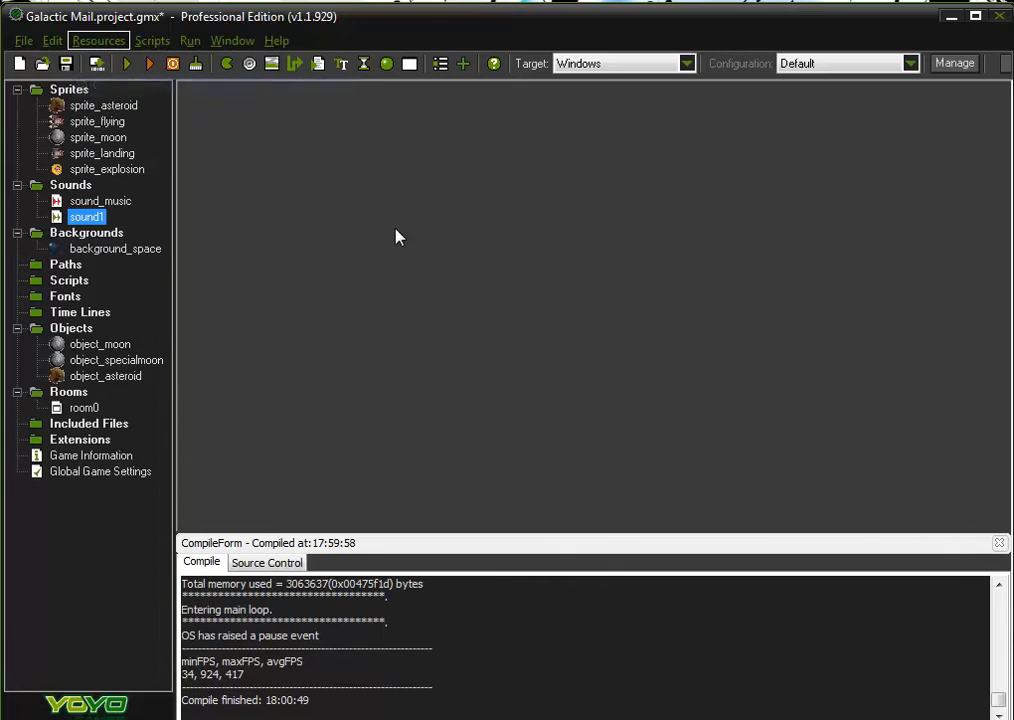
{"action": "left_click", "coordinate": [444, 310]}
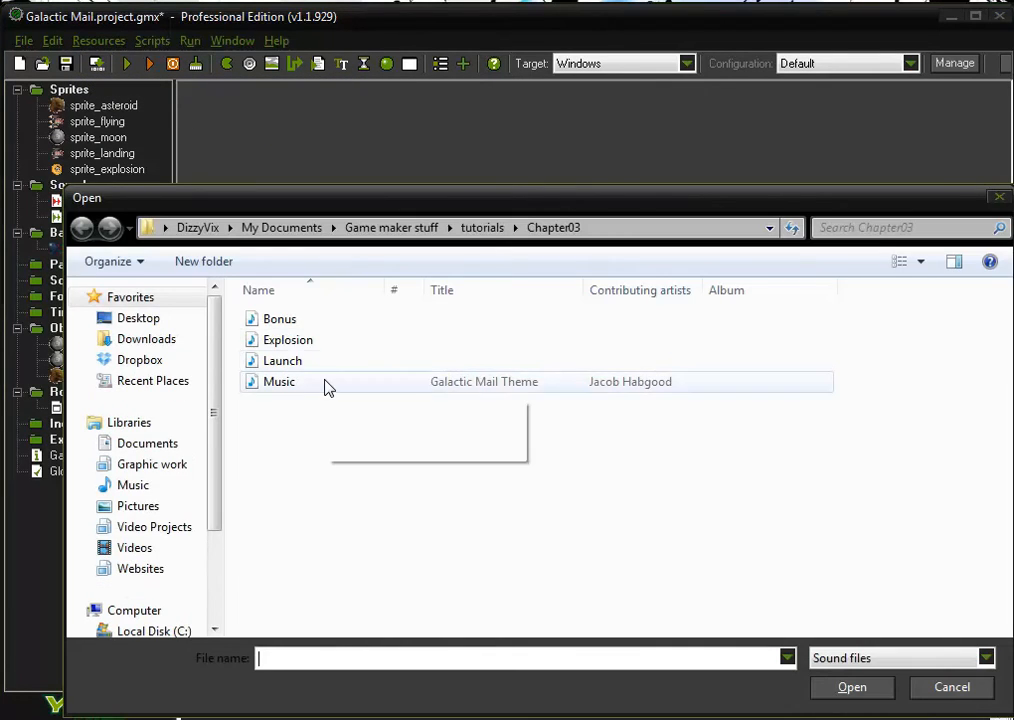
{"action": "left_click", "coordinate": [310, 344]}
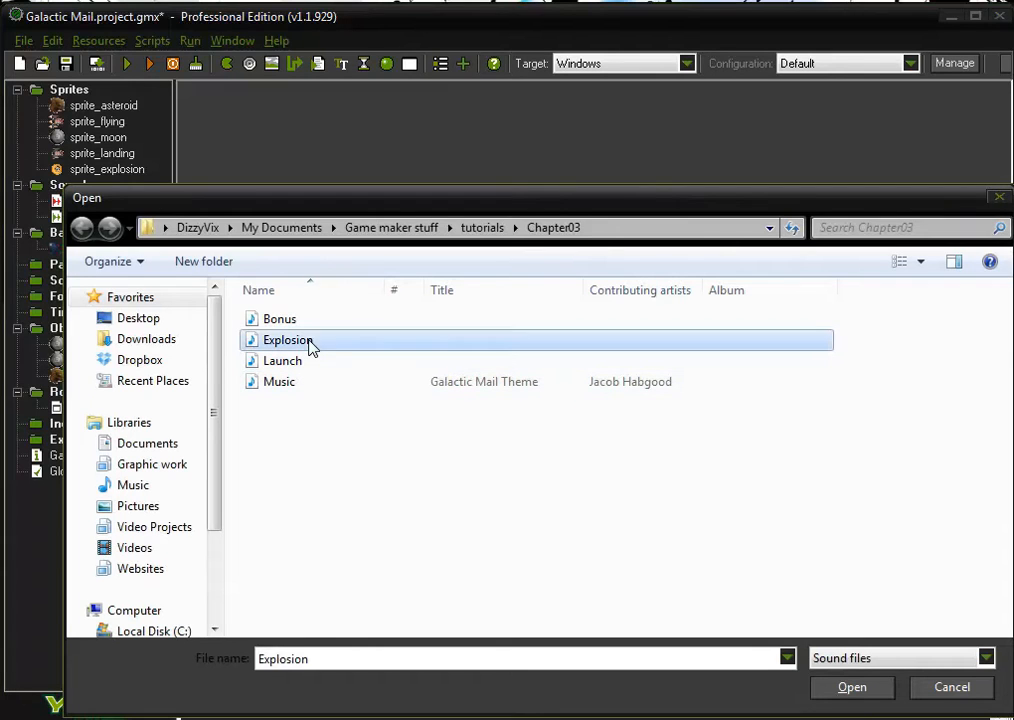
{"action": "left_click", "coordinate": [828, 685]}
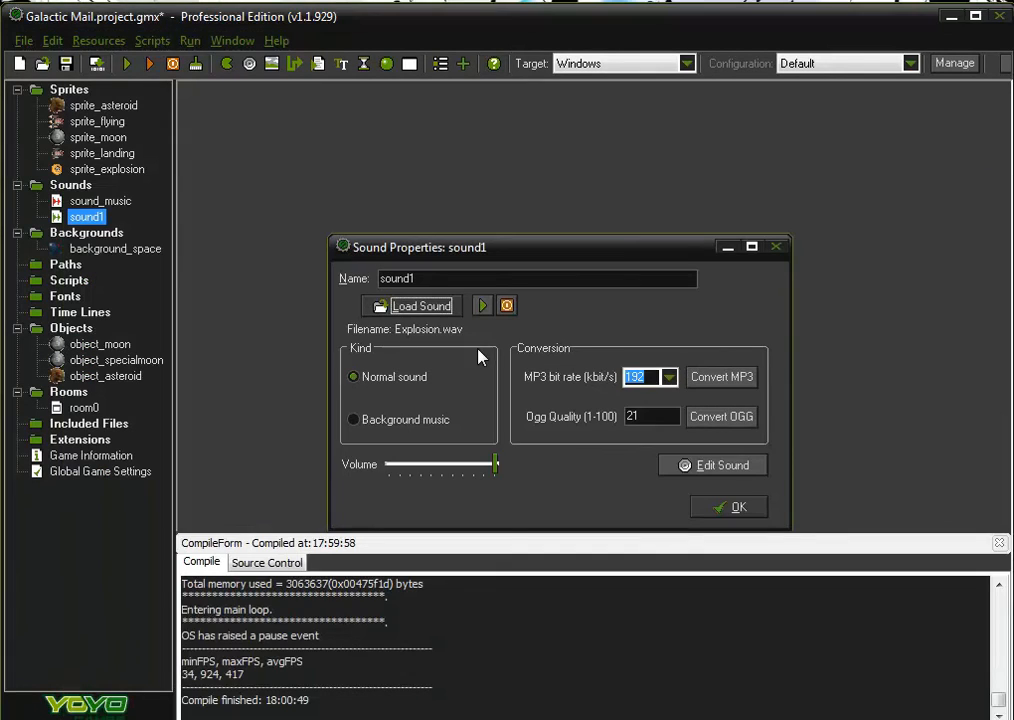
- Rename the explosion sound as sound_explosion and accept its properties
{"action": "left_click", "coordinate": [441, 280]}
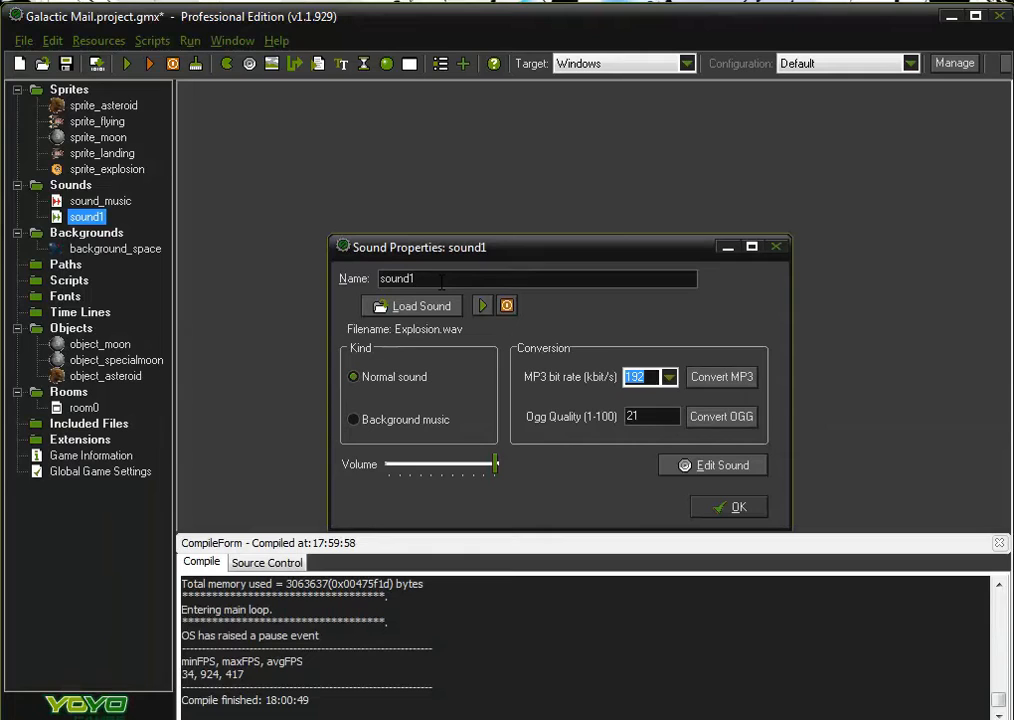
{"action": "key", "text": "BackSpace"}
{"action": "type", "text": "_explosion"}
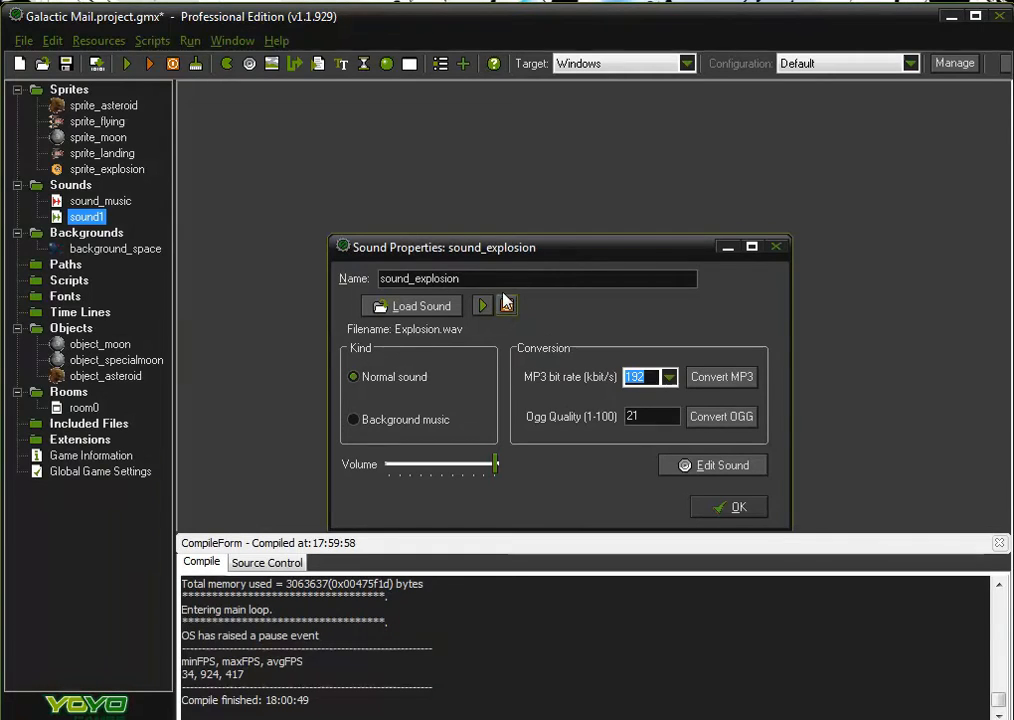
{"action": "left_click", "coordinate": [720, 514]}
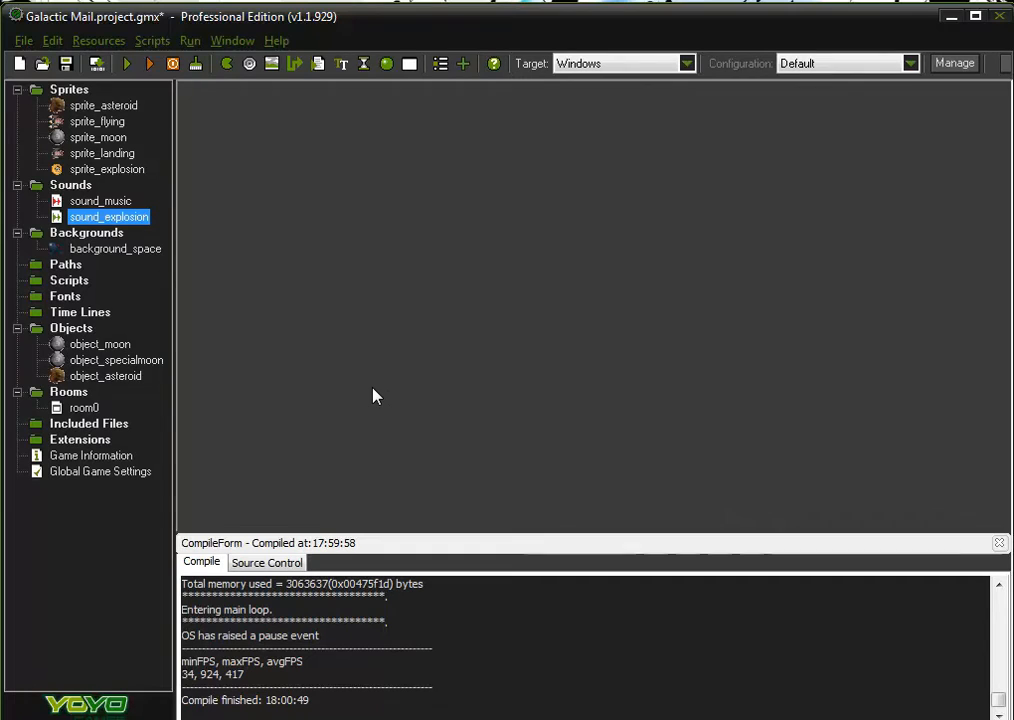
- Create another sound resource and load the Launch file from the Chapter03 folder into it
{"action": "left_click", "coordinate": [100, 42]}
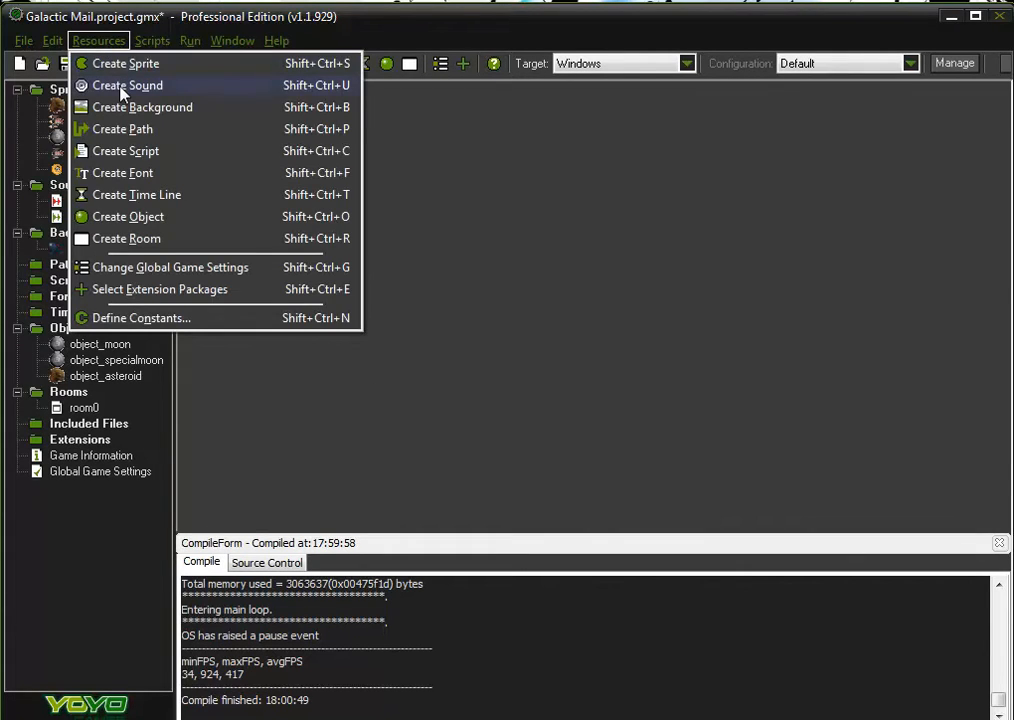
{"action": "left_click", "coordinate": [122, 86]}
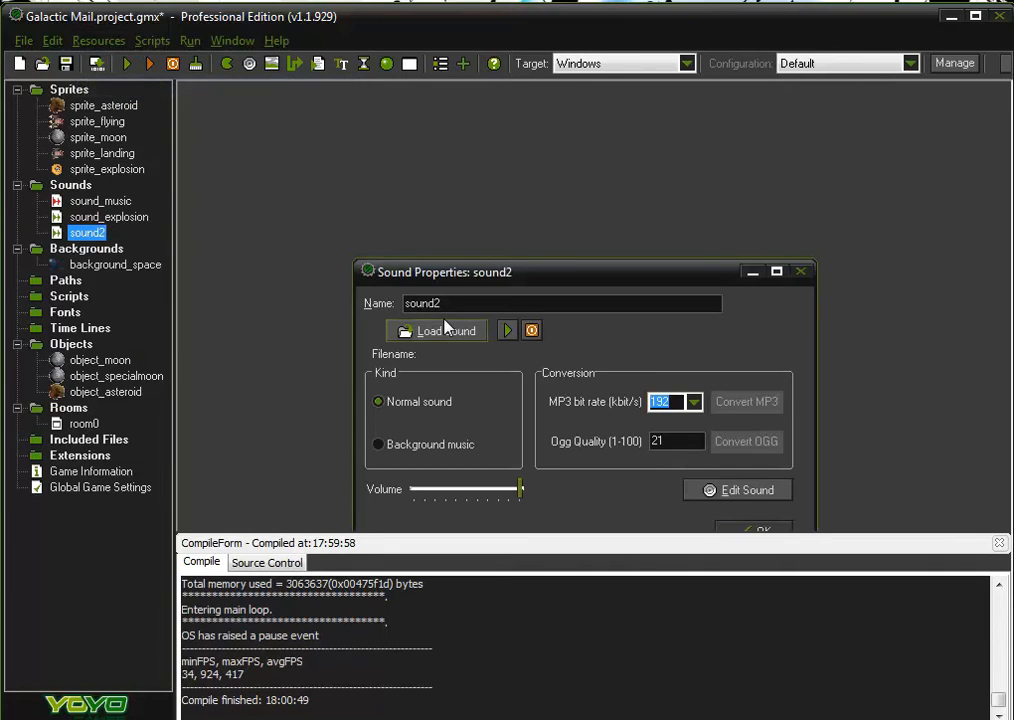
{"action": "left_click", "coordinate": [442, 330]}
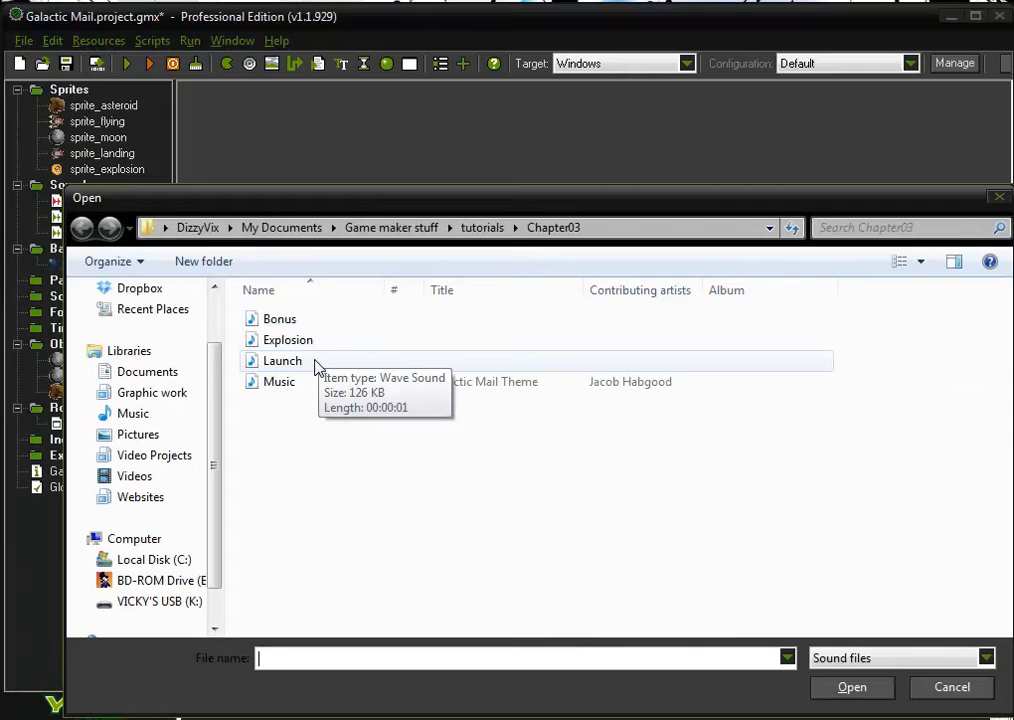
{"action": "left_click", "coordinate": [316, 366]}
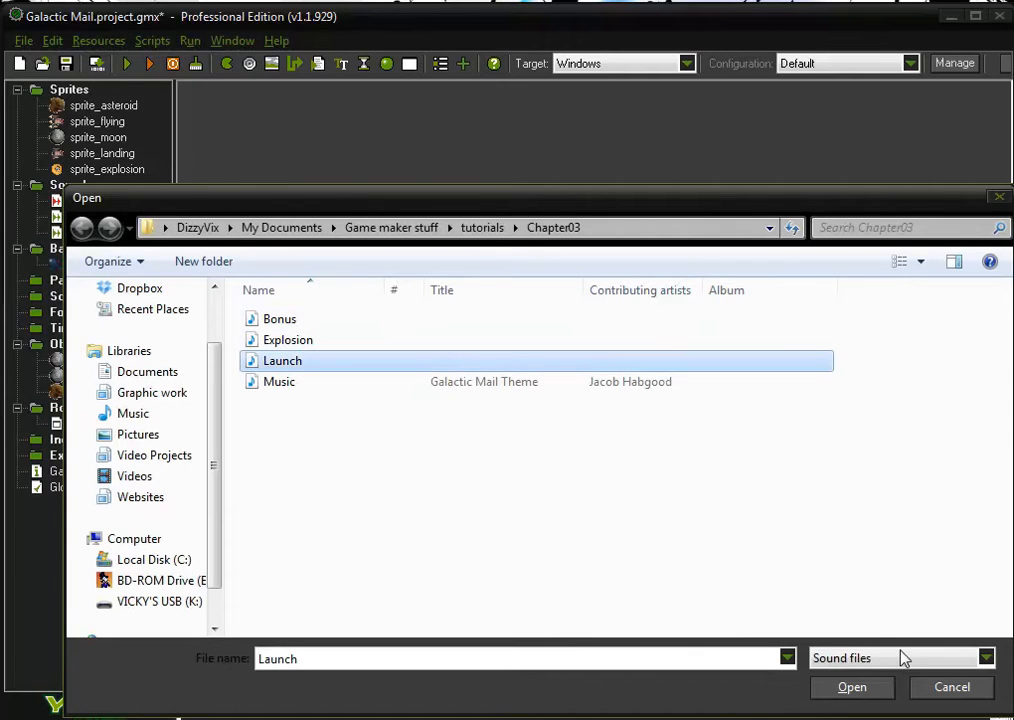
{"action": "left_click", "coordinate": [862, 690]}
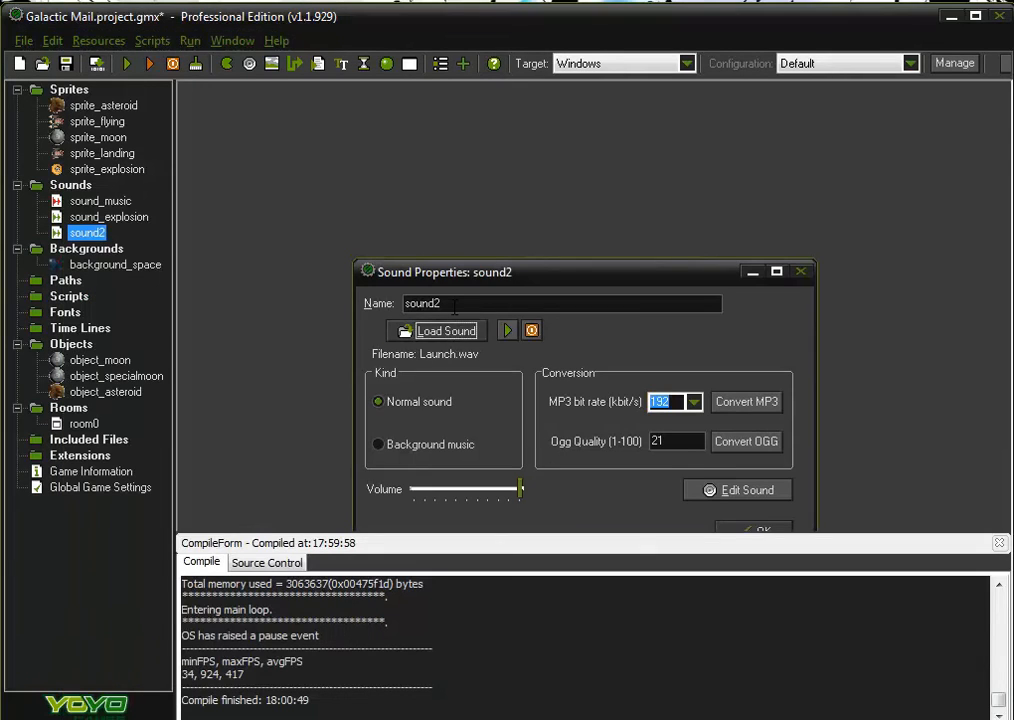
- Rename the launch sound as sound_launch and accept its properties
{"action": "type", "text": "_"}
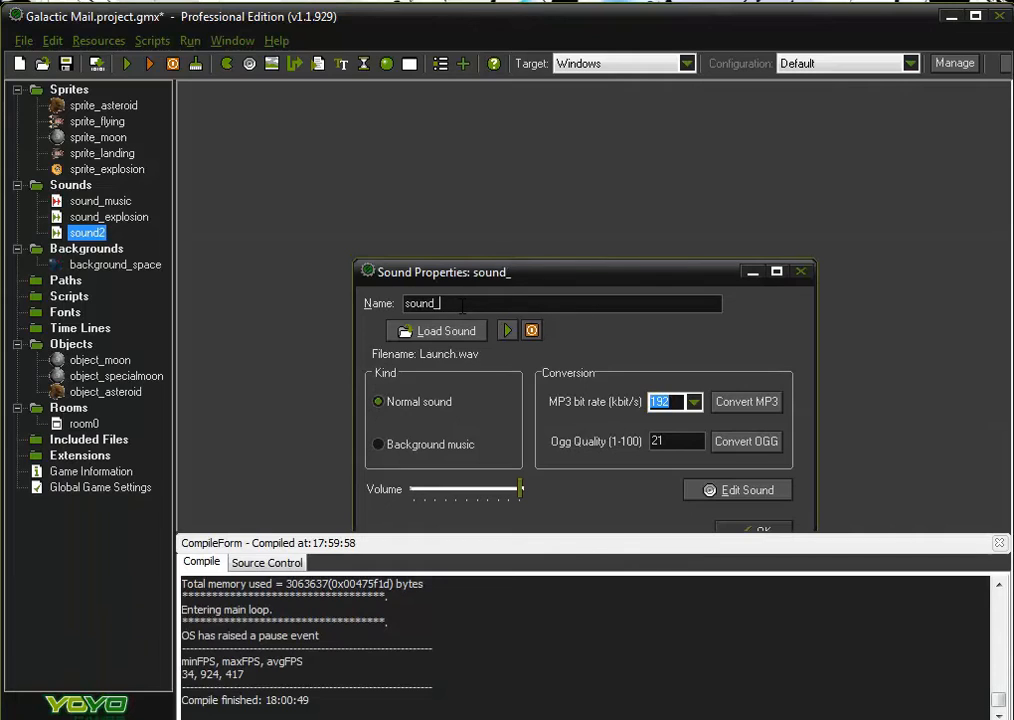
{"action": "type", "text": "launch"}
{"action": "left_click", "coordinate": [765, 530]}
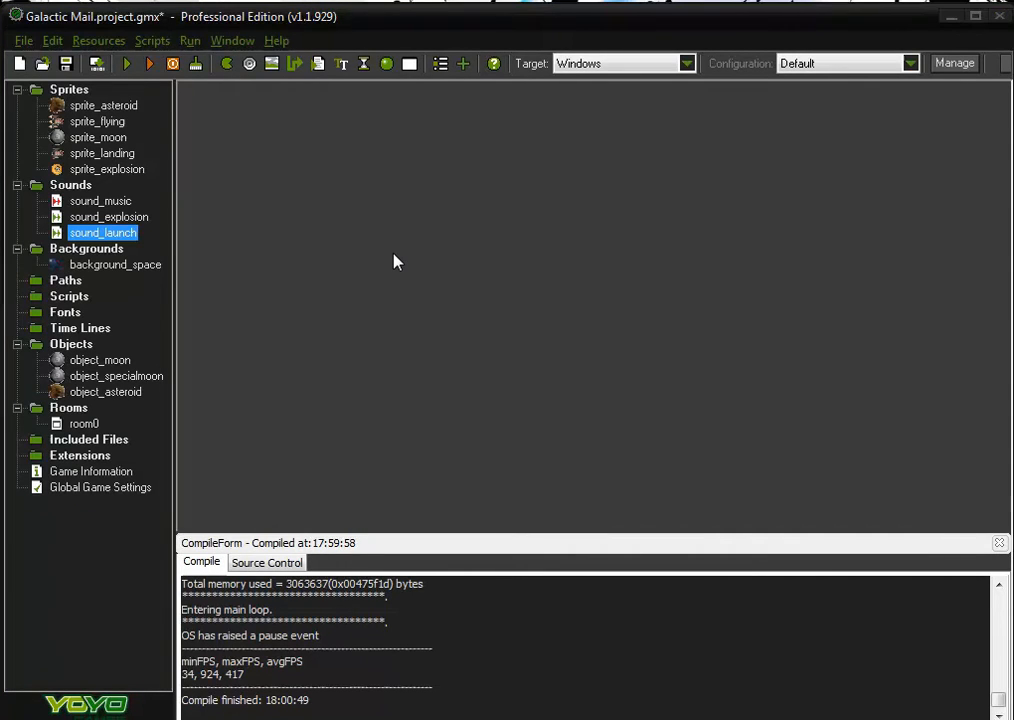
- Open object_specialmoon and add a Game start event to it
{"action": "double_click", "coordinate": [147, 379]}
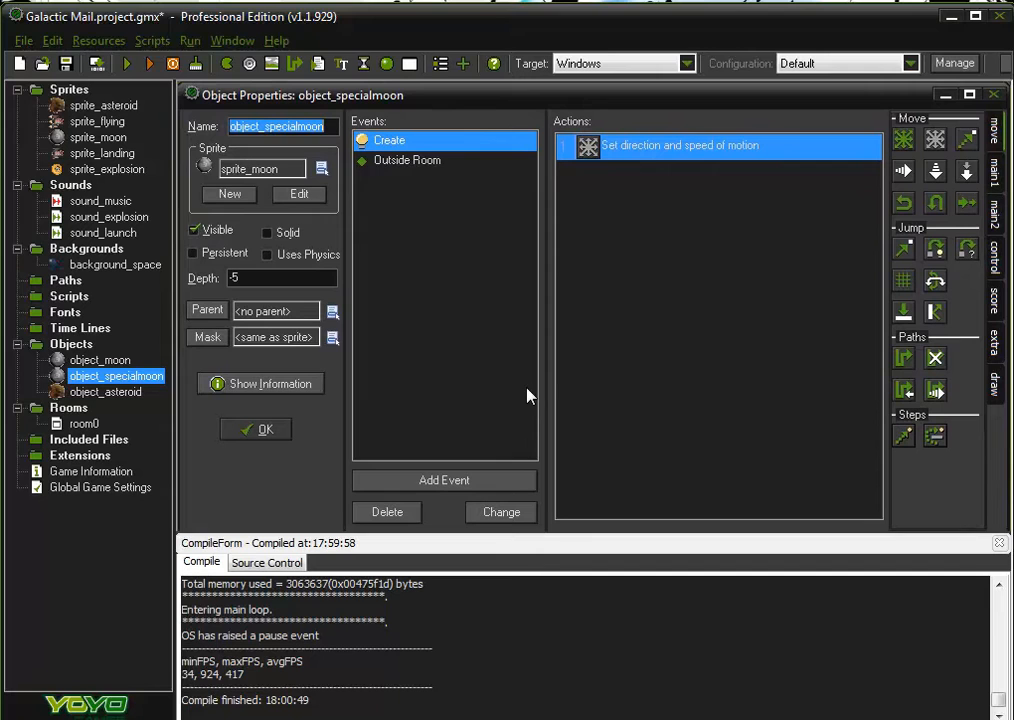
{"action": "left_click", "coordinate": [463, 481]}
{"action": "left_click", "coordinate": [550, 302]}
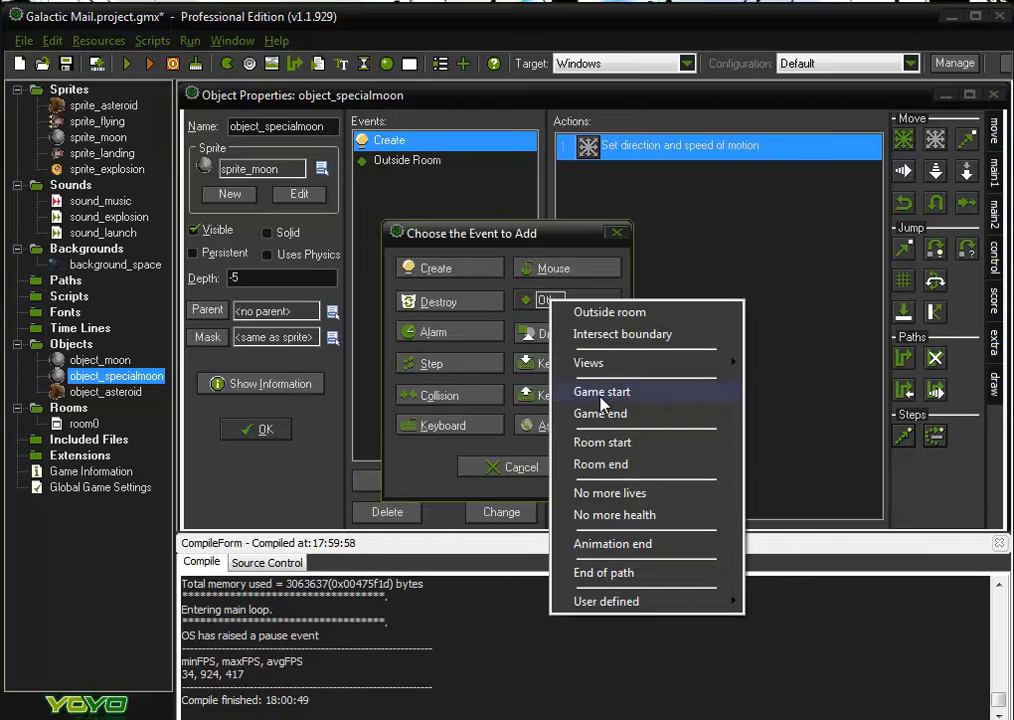
{"action": "left_click", "coordinate": [603, 393]}
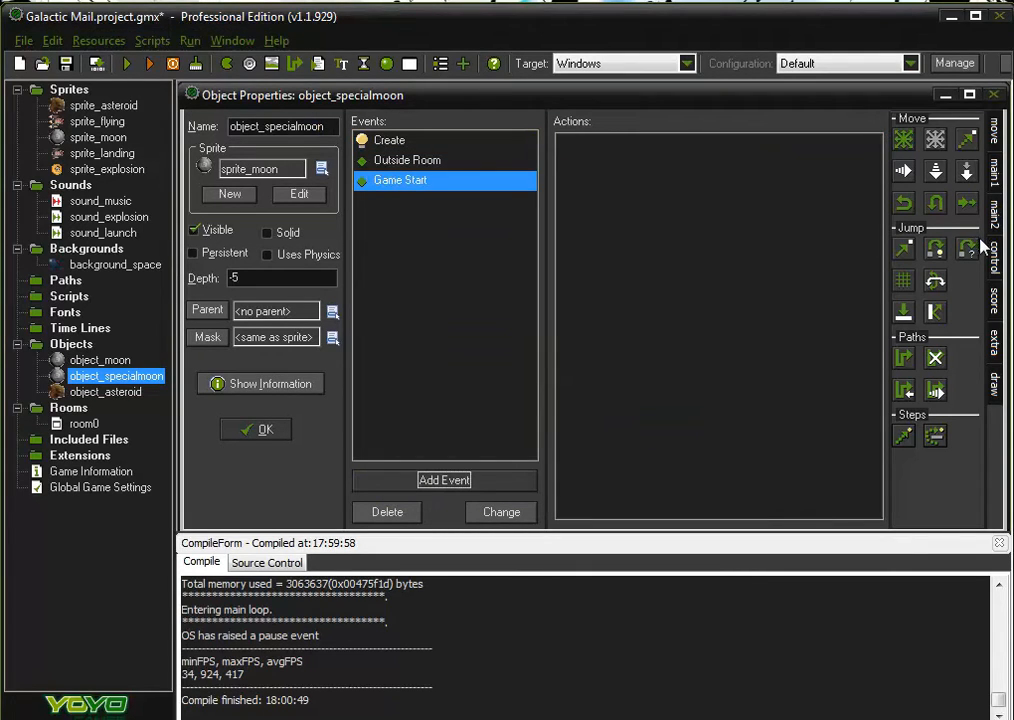
- Add a Play Sound action for sound_music with loop set to true to the Game Start event, and accept the object
{"action": "left_click", "coordinate": [994, 180]}
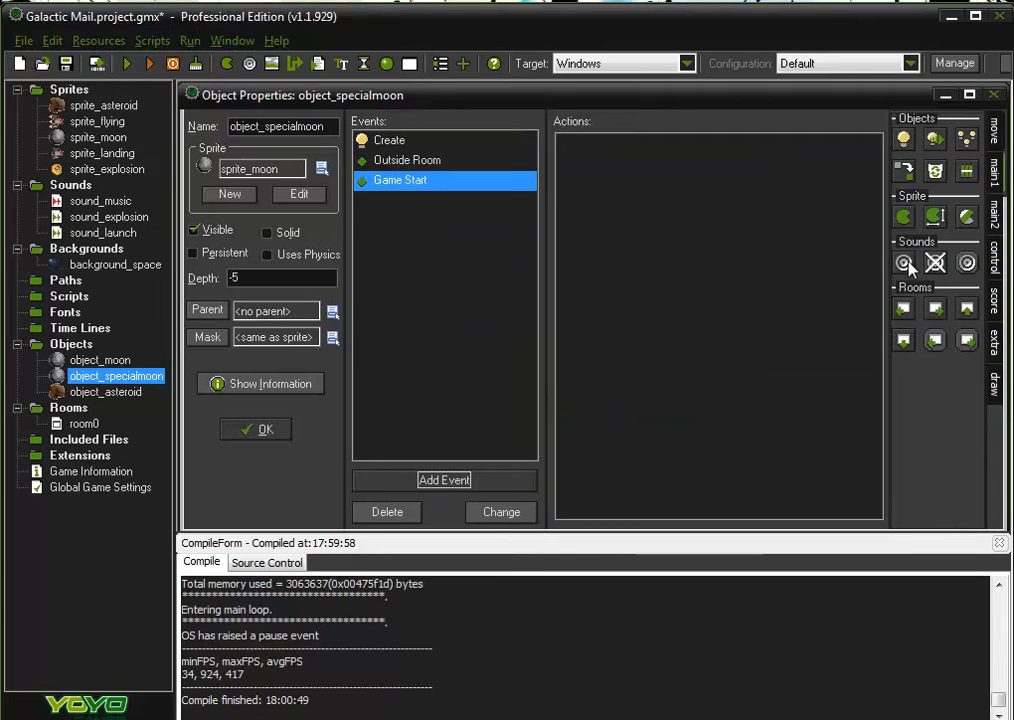
{"action": "left_click_drag", "start_coordinate": [908, 260], "coordinate": [785, 272]}
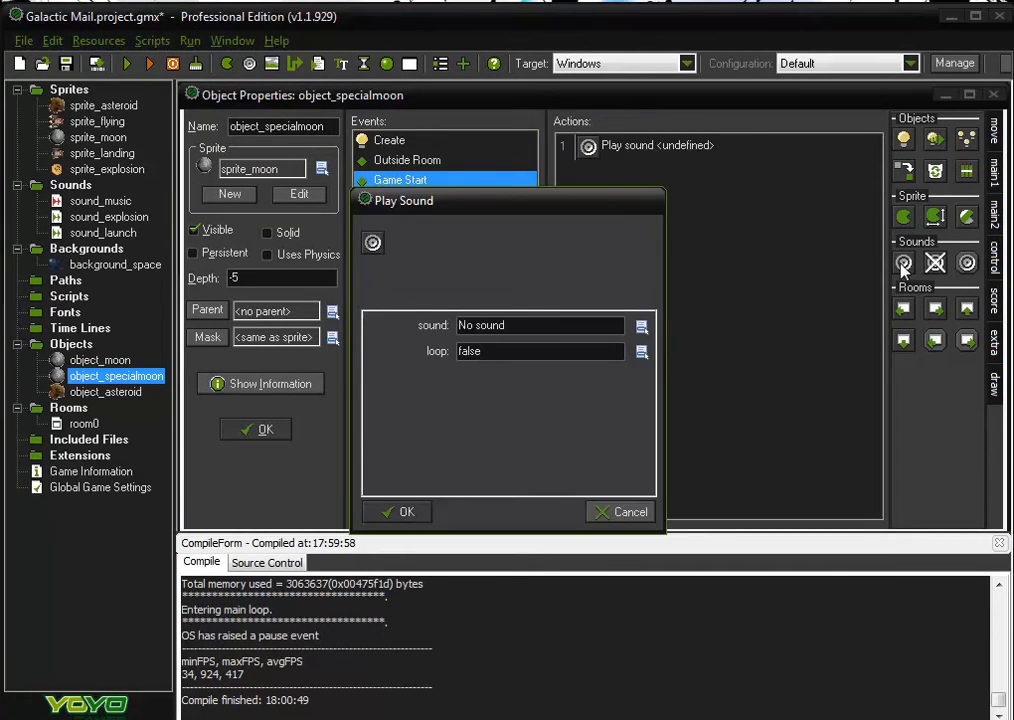
{"action": "left_click", "coordinate": [641, 327]}
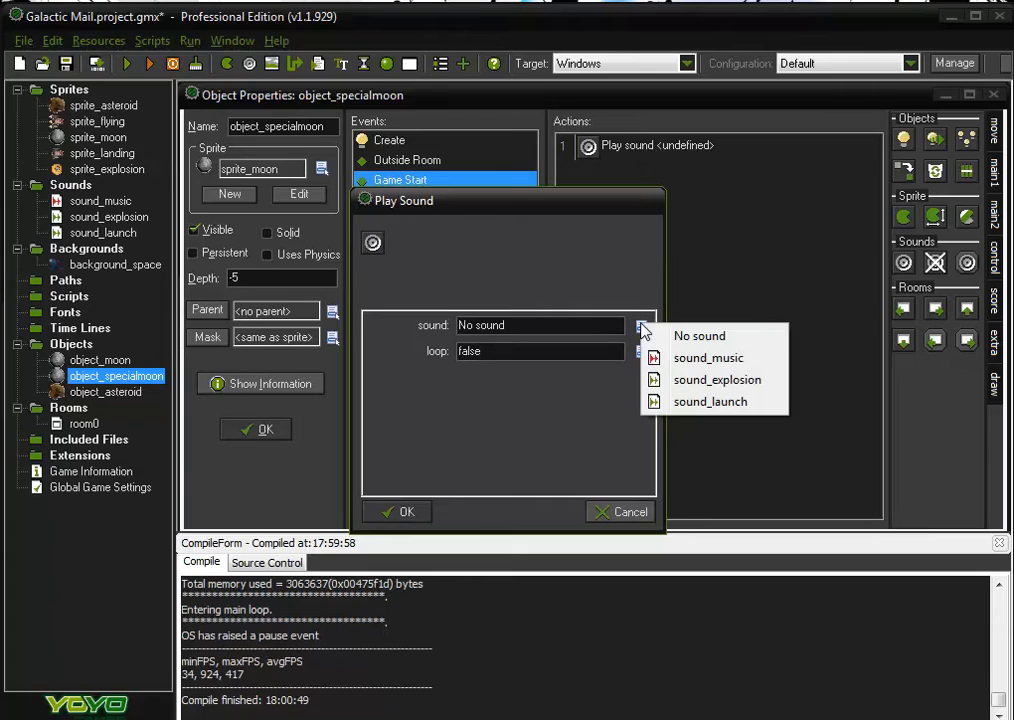
{"action": "left_click", "coordinate": [706, 358]}
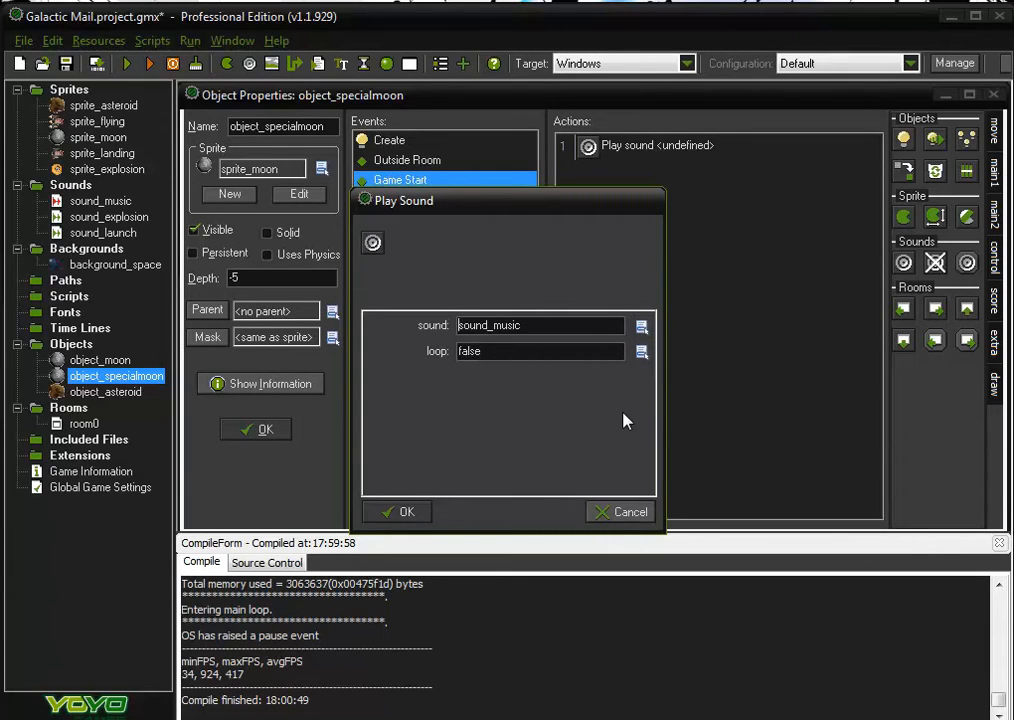
{"action": "left_click", "coordinate": [643, 355]}
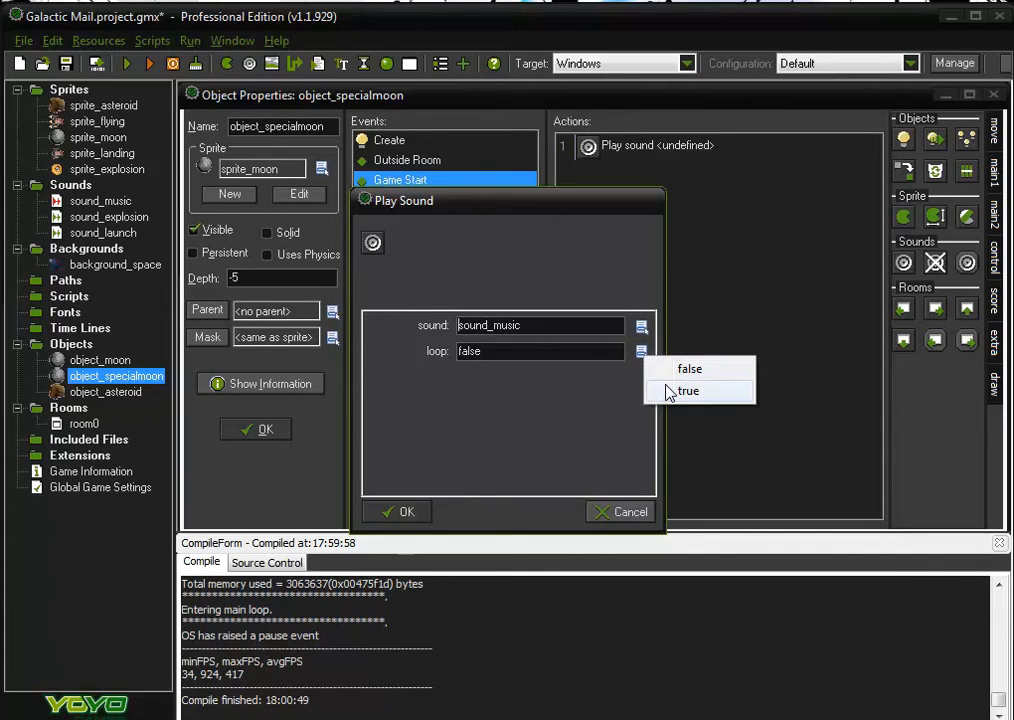
{"action": "left_click", "coordinate": [665, 389]}
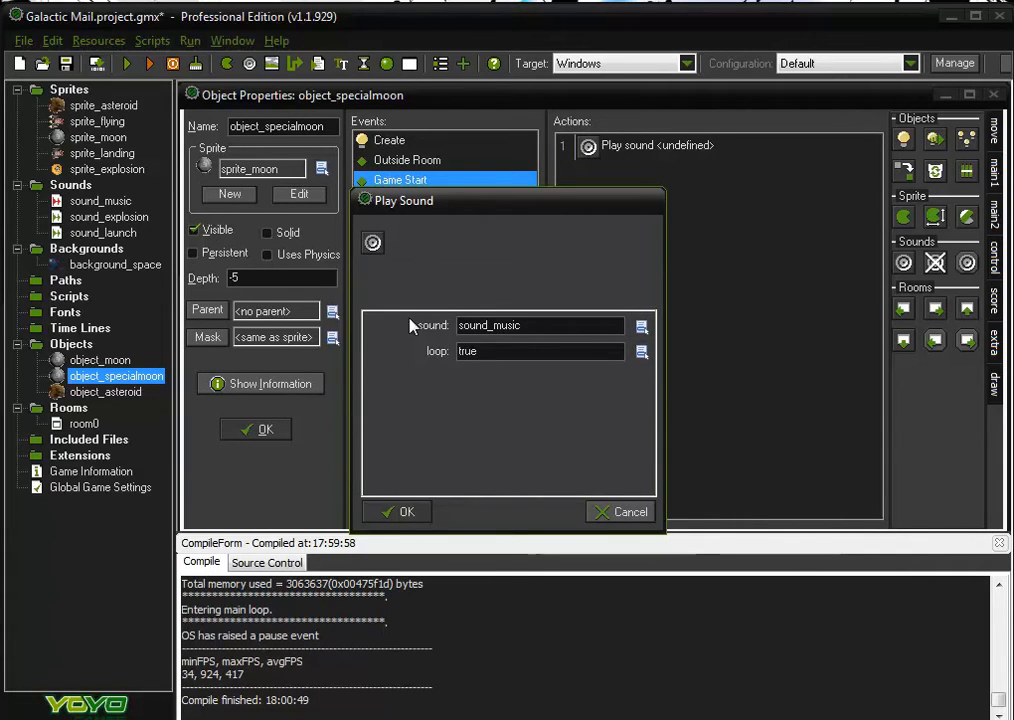
{"action": "left_click", "coordinate": [400, 511]}
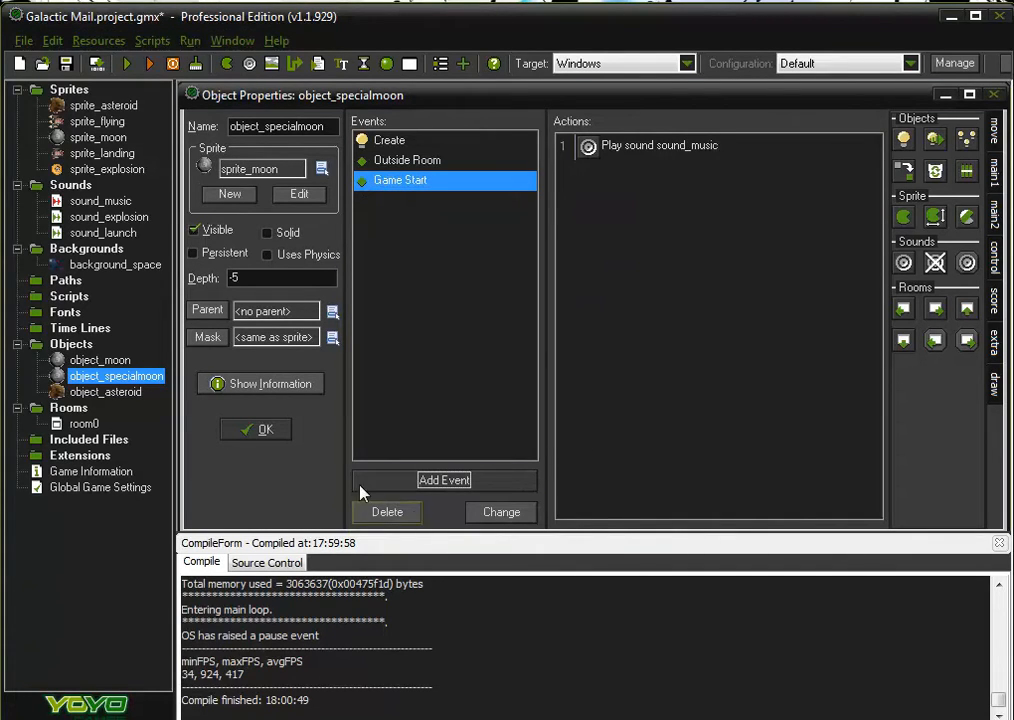
{"action": "left_click", "coordinate": [253, 429]}
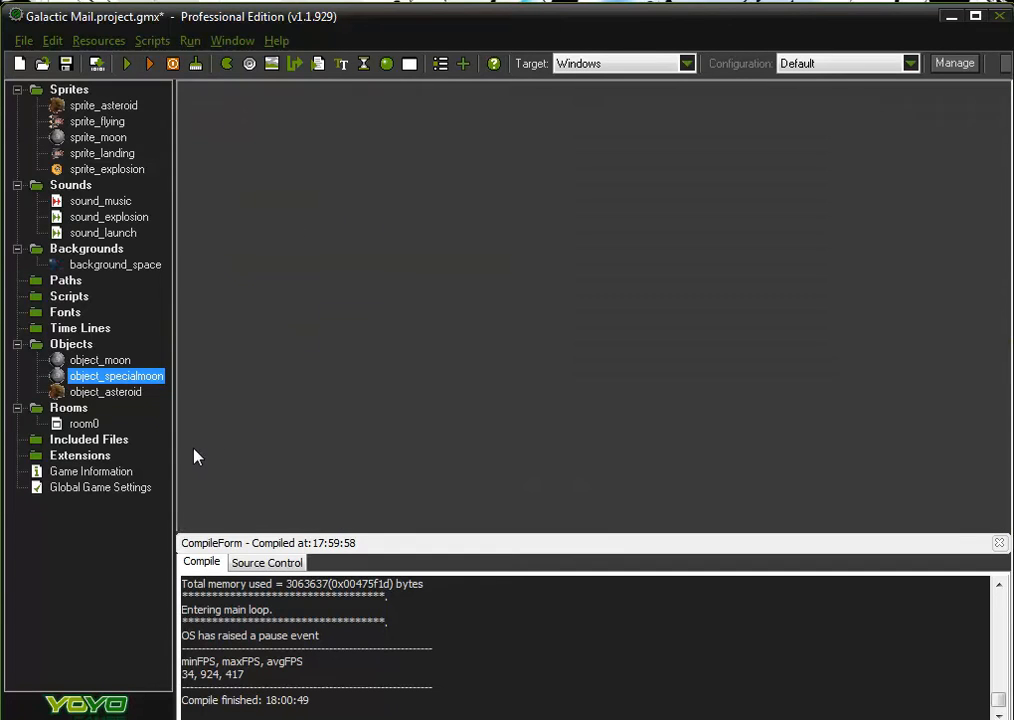
- Place an instance of object_specialmoon in room0, just left of the pink nebula near the room's upper edge, and accept the room
{"action": "double_click", "coordinate": [80, 424]}
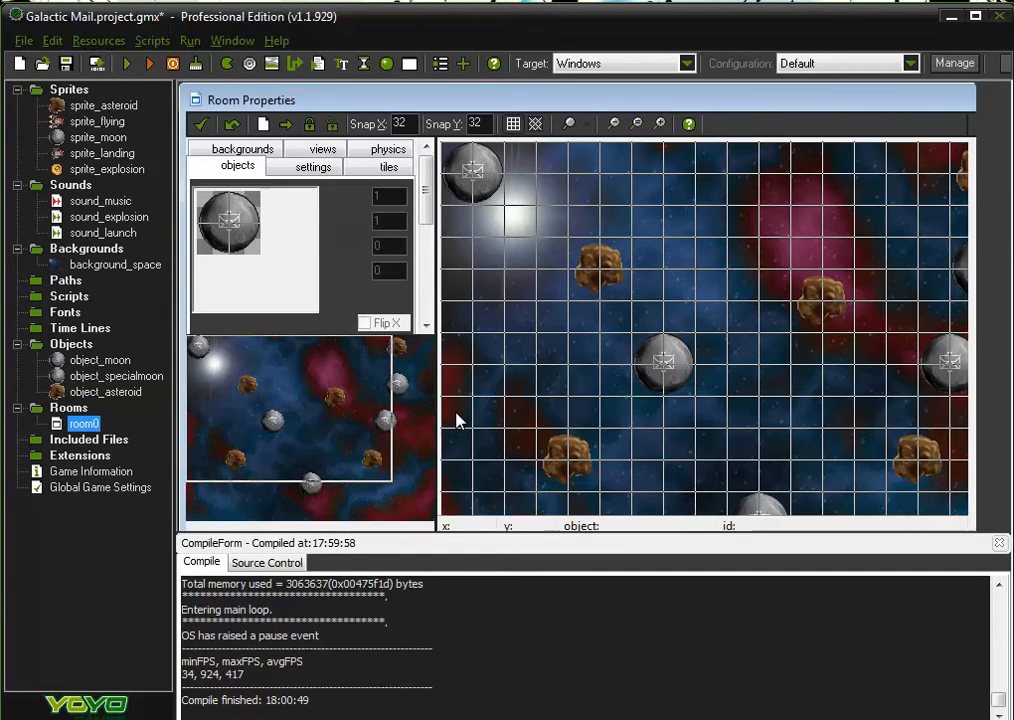
{"action": "left_click_drag", "start_coordinate": [317, 407], "coordinate": [360, 404]}
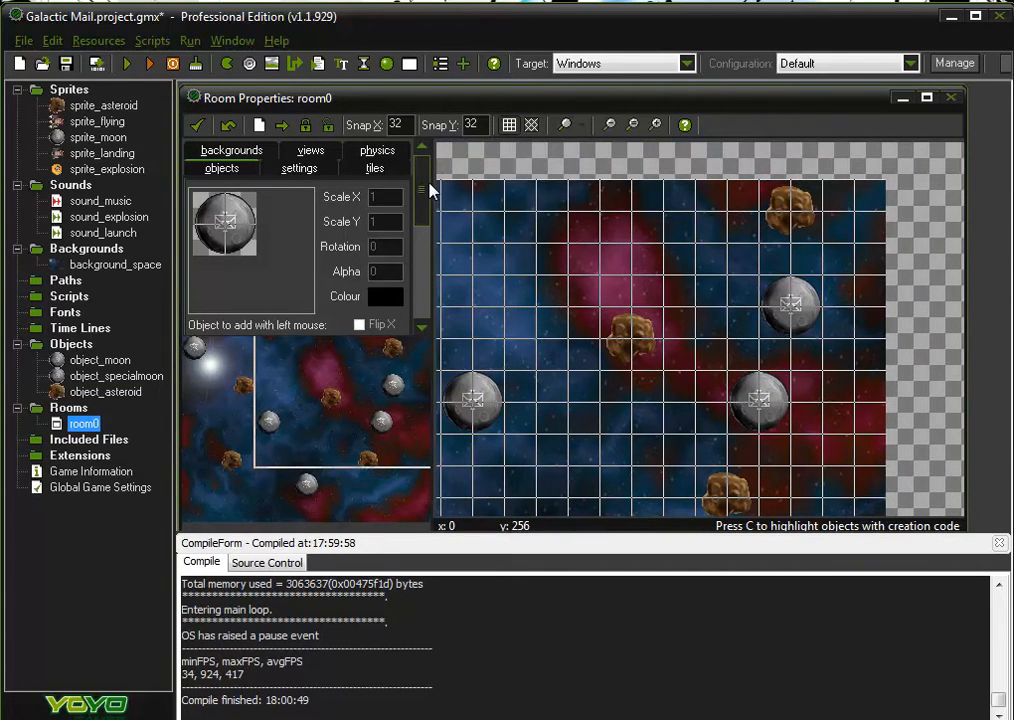
{"action": "scroll", "coordinate": [425, 195], "scroll_direction": "down", "scroll_amount": 2}
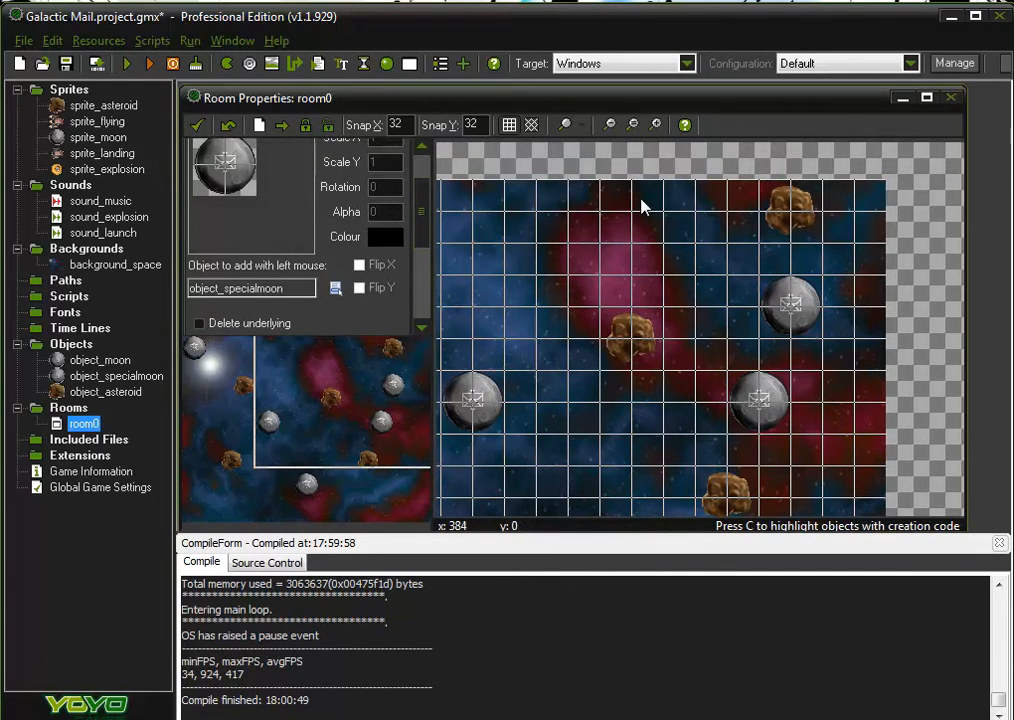
{"action": "left_click", "coordinate": [565, 242]}
{"action": "left_click_drag", "start_coordinate": [565, 242], "coordinate": [563, 274]}
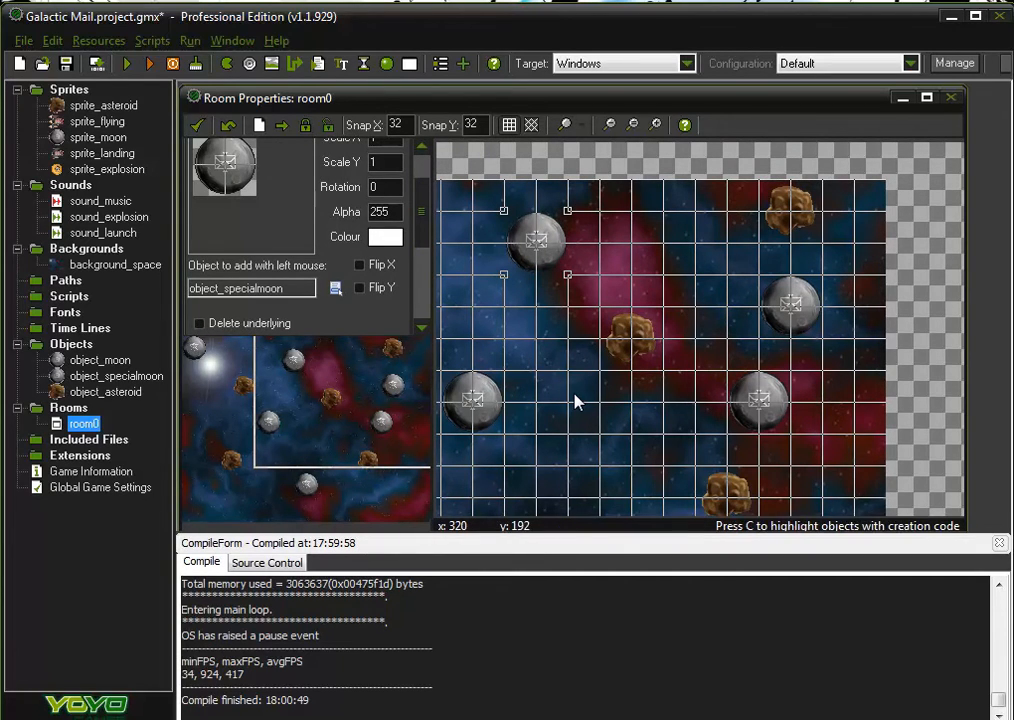
{"action": "left_click", "coordinate": [198, 128]}
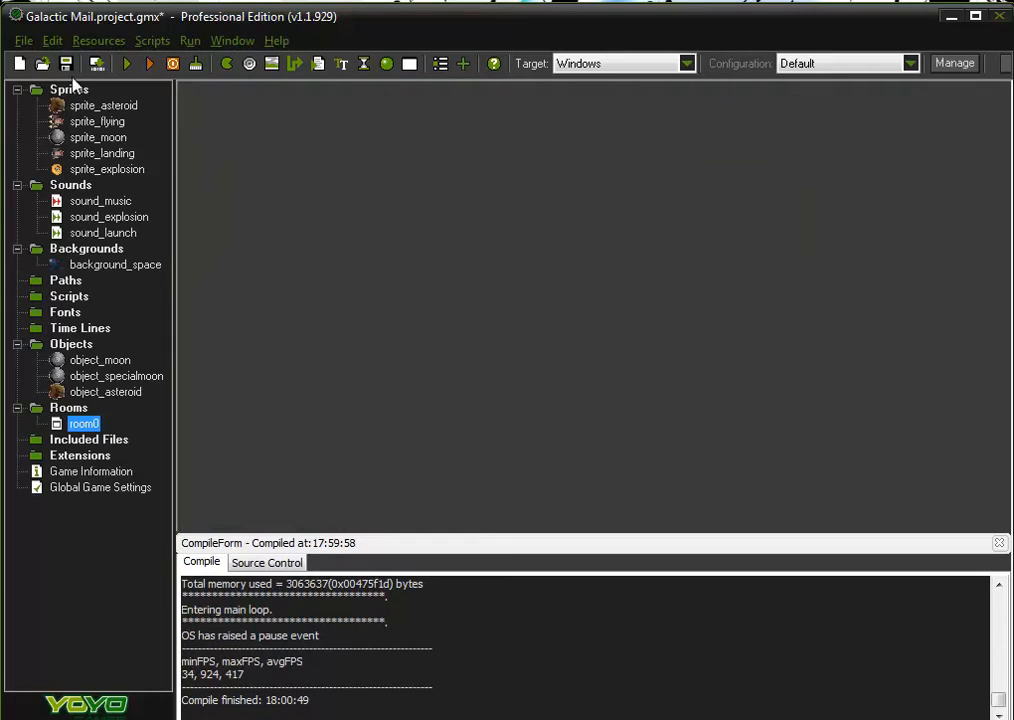
- Save the project and test-run the game, closing the game window when done
{"action": "left_click", "coordinate": [23, 40]}
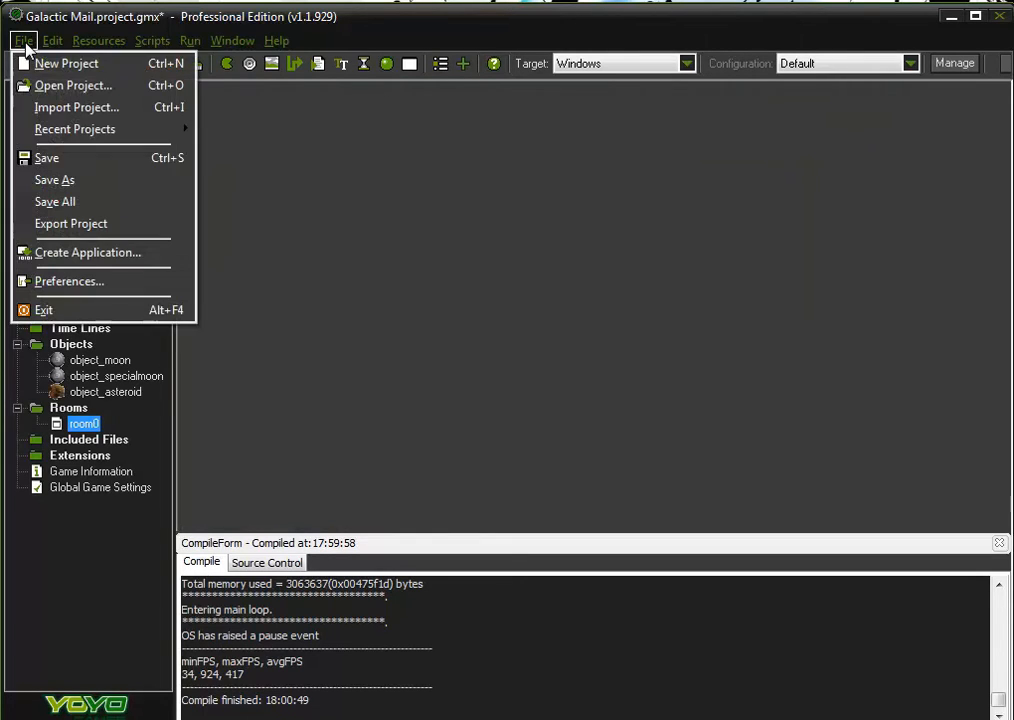
{"action": "left_click", "coordinate": [40, 158]}
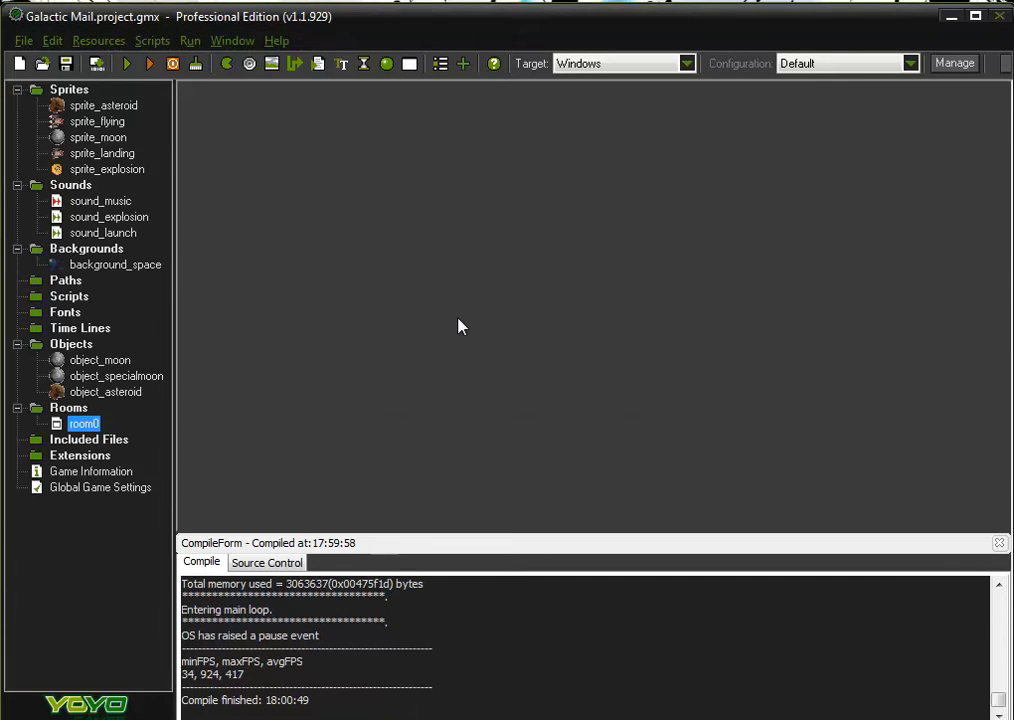
{"action": "left_click", "coordinate": [134, 65]}
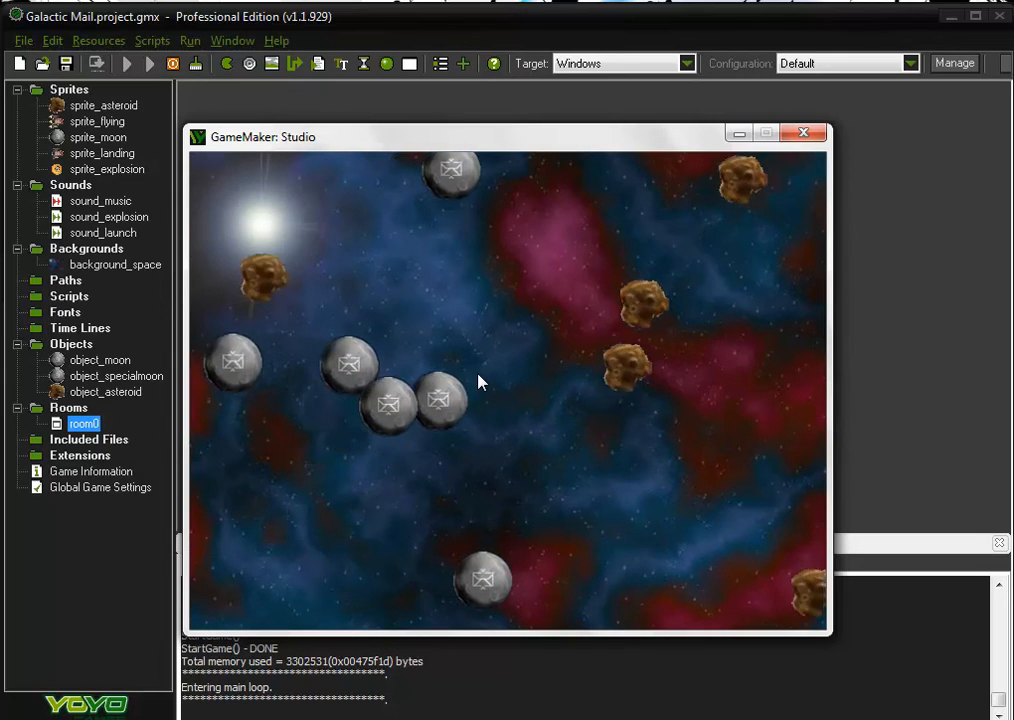
{"action": "left_click", "coordinate": [803, 133]}
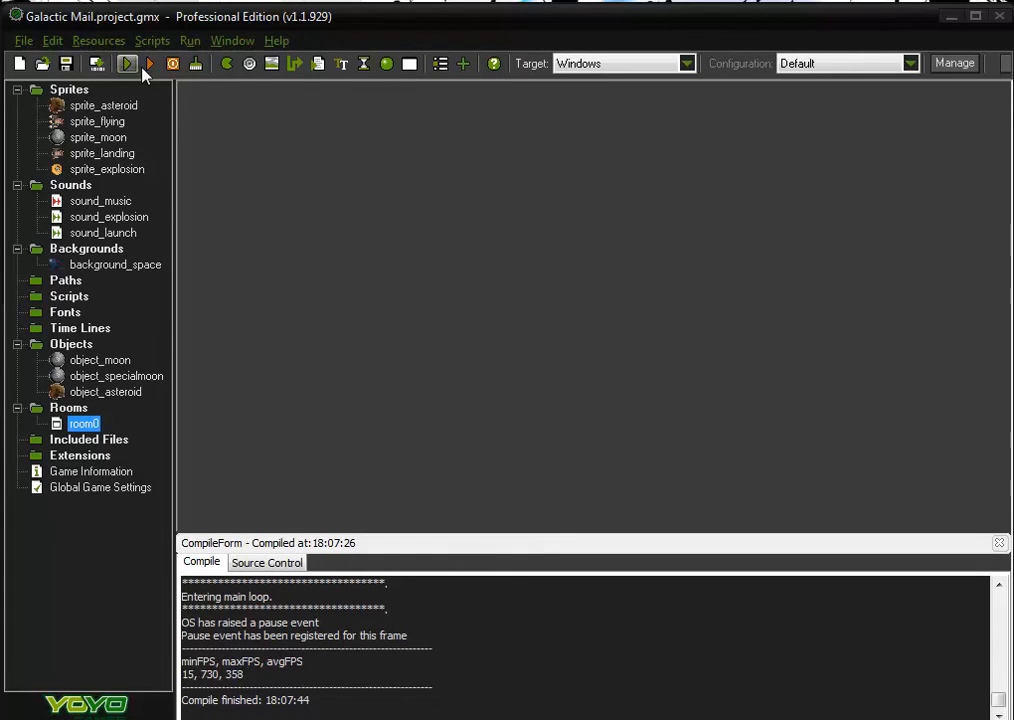
- Create a new object named object_landed, arranging its properties window so that all of its settings are in view
{"action": "left_click", "coordinate": [387, 64]}
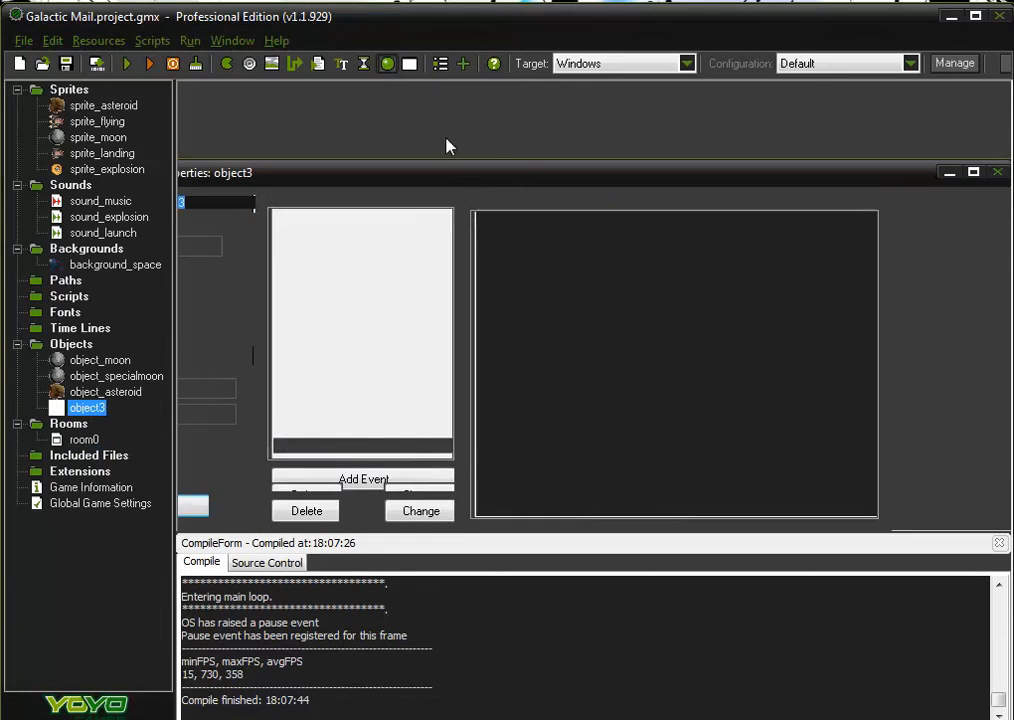
{"action": "mouse_move", "coordinate": [781, 175]}
{"action": "left_mouse_down"}
{"action": "mouse_move", "coordinate": [798, 146]}
{"action": "mouse_move", "coordinate": [779, 105]}
{"action": "left_mouse_up"}
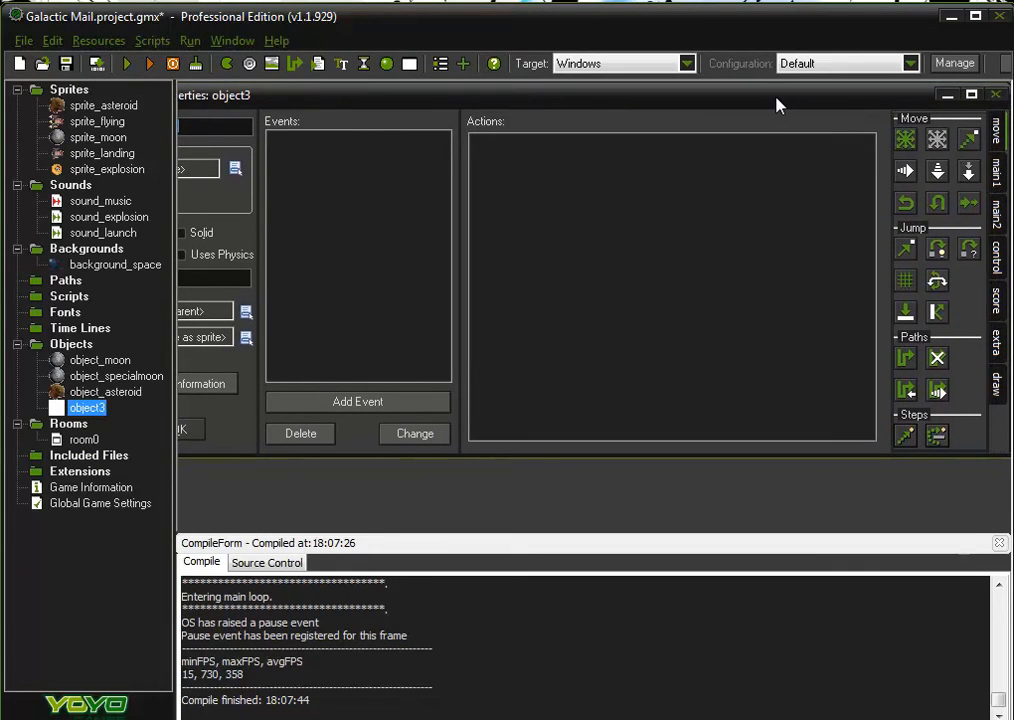
{"action": "left_click_drag", "start_coordinate": [534, 95], "coordinate": [557, 97]}
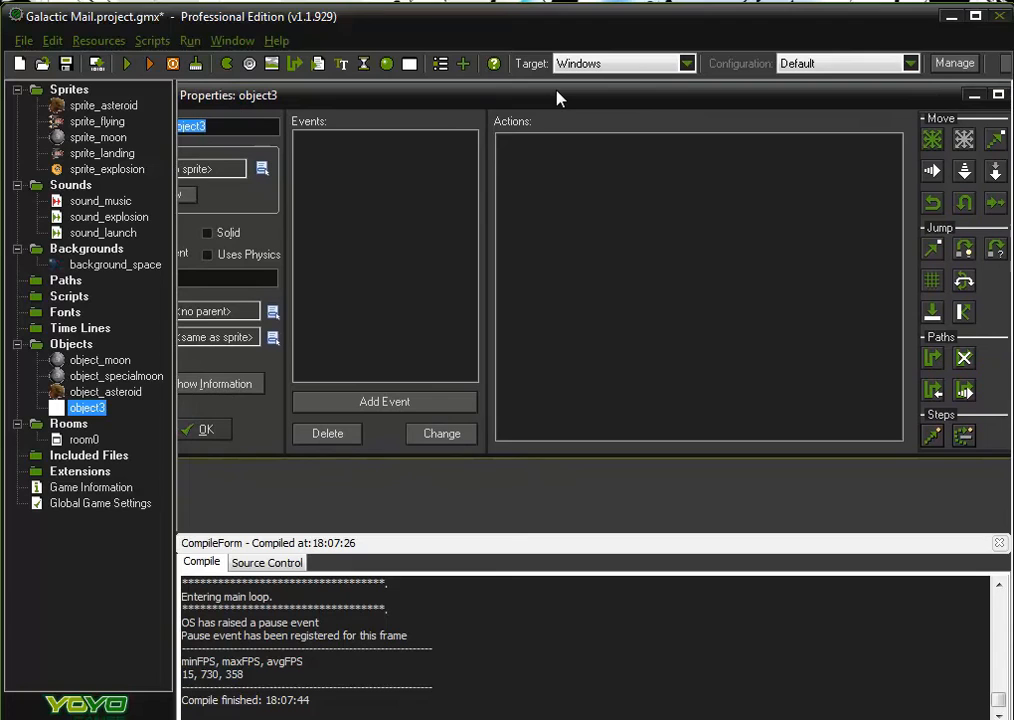
{"action": "left_click", "coordinate": [977, 15]}
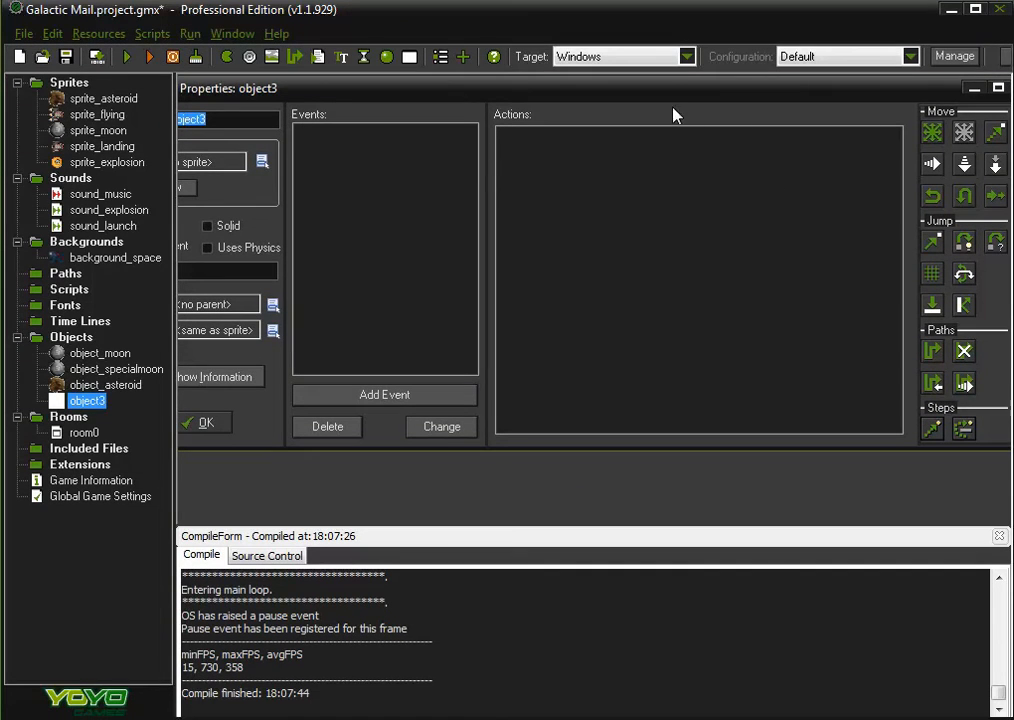
{"action": "left_click_drag", "start_coordinate": [655, 93], "coordinate": [600, 123]}
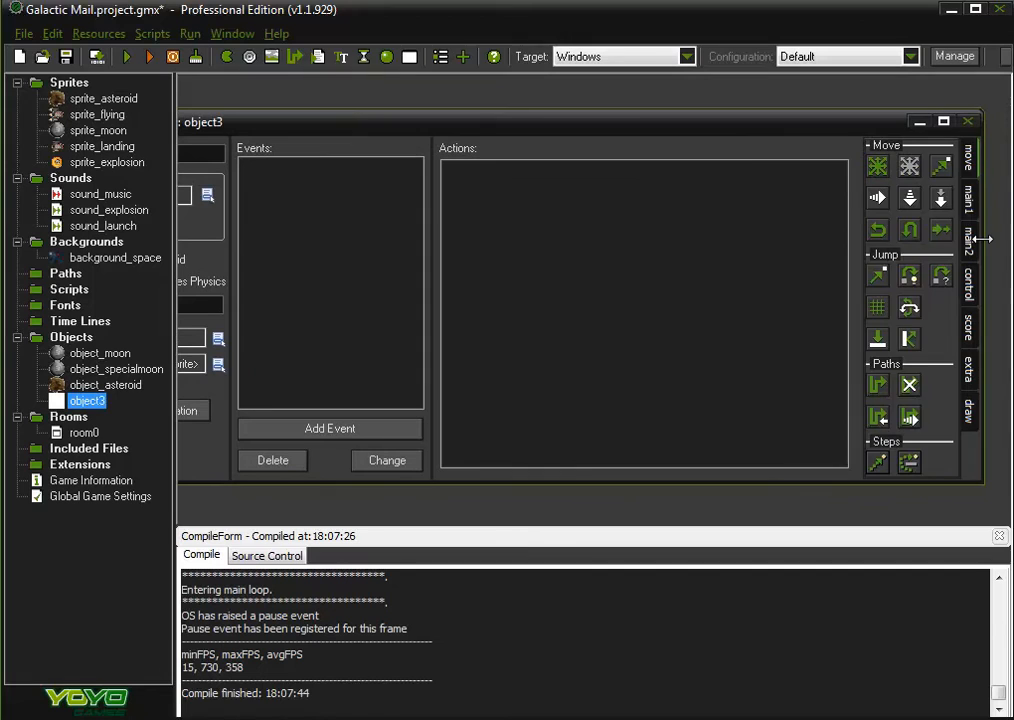
{"action": "left_click_drag", "start_coordinate": [973, 243], "coordinate": [860, 243]}
{"action": "left_click_drag", "start_coordinate": [659, 143], "coordinate": [787, 120]}
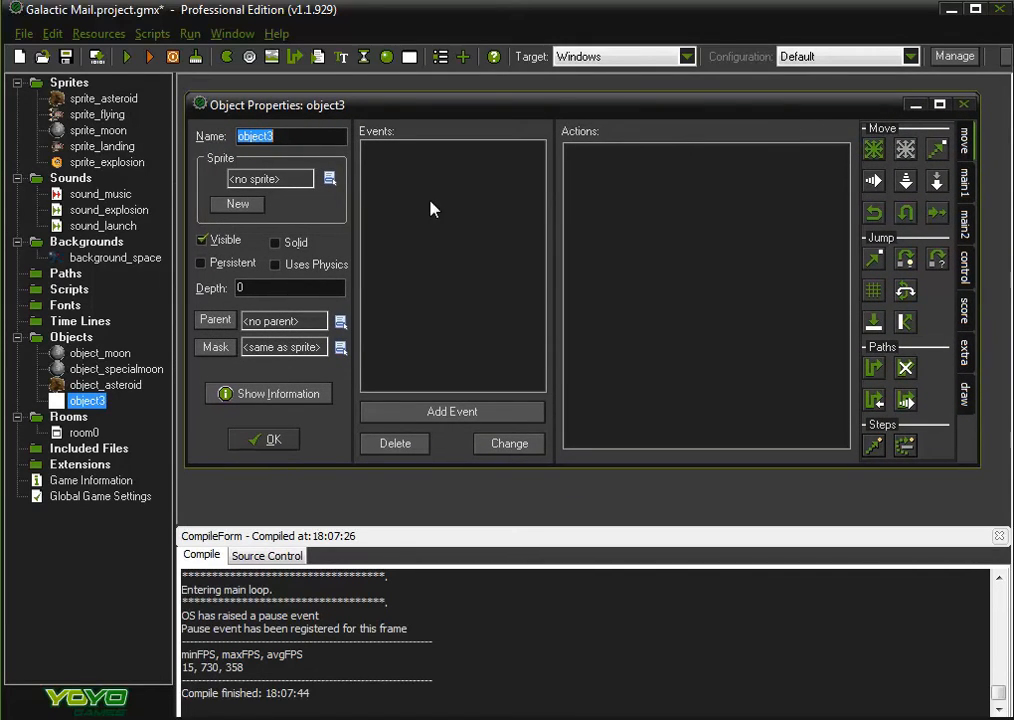
{"action": "left_click", "coordinate": [311, 139]}
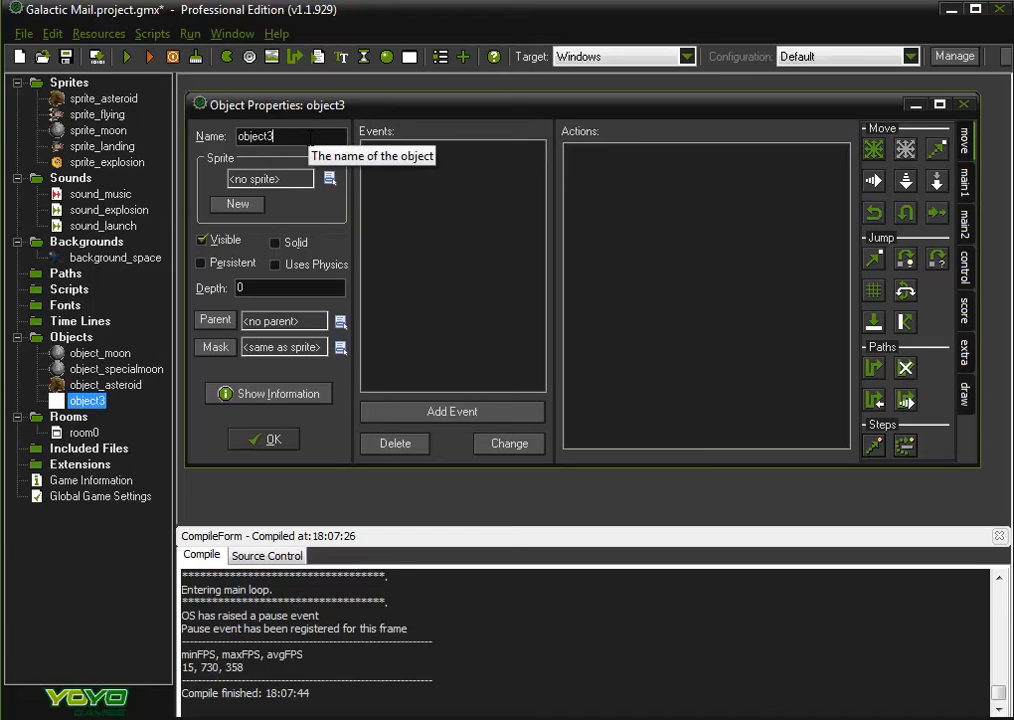
{"action": "key", "text": "BackSpace"}
{"action": "type", "text": "_lan"}
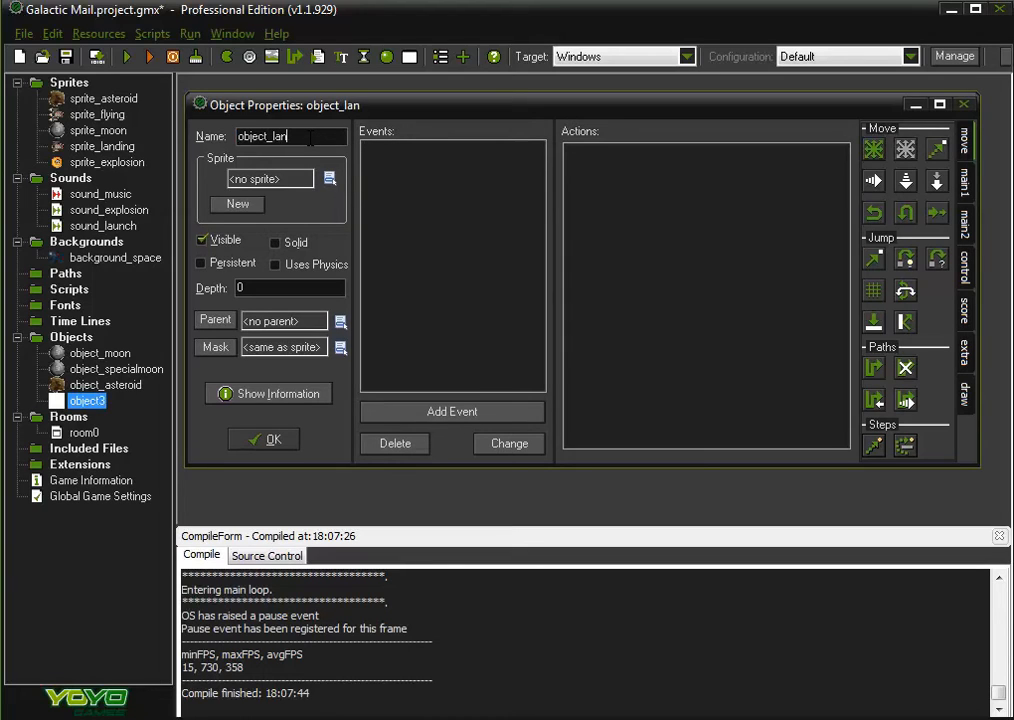
{"action": "type", "text": "ded"}
- Assign sprite_landing to object_landed and set its depth to -10
{"action": "left_click", "coordinate": [330, 179]}
{"action": "left_click", "coordinate": [400, 287]}
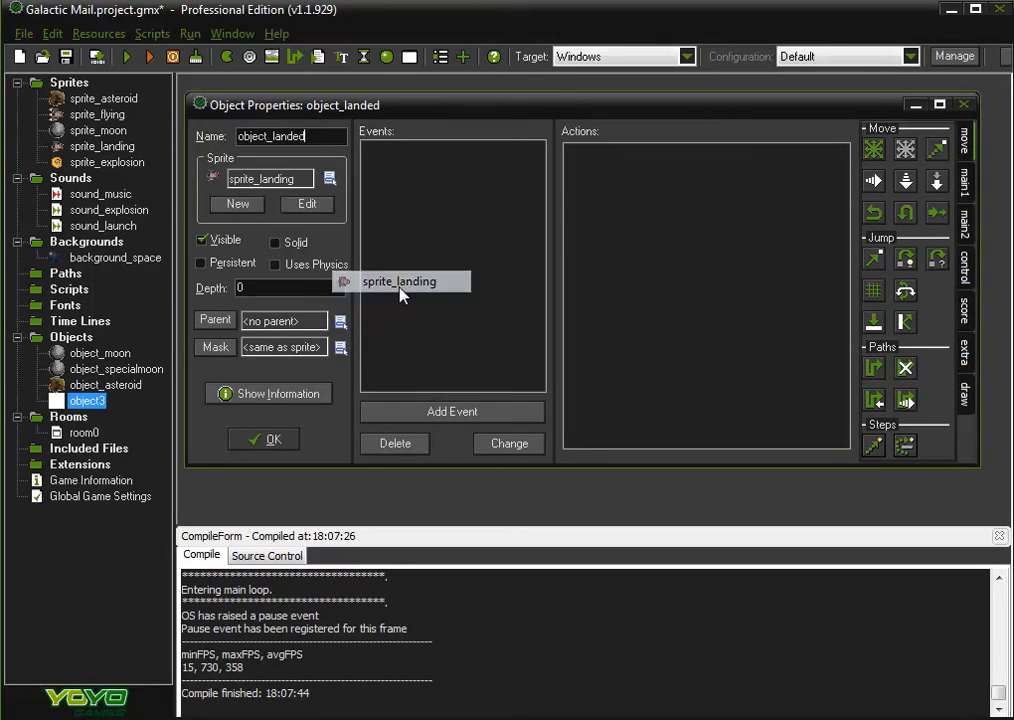
{"action": "double_click", "coordinate": [240, 288]}
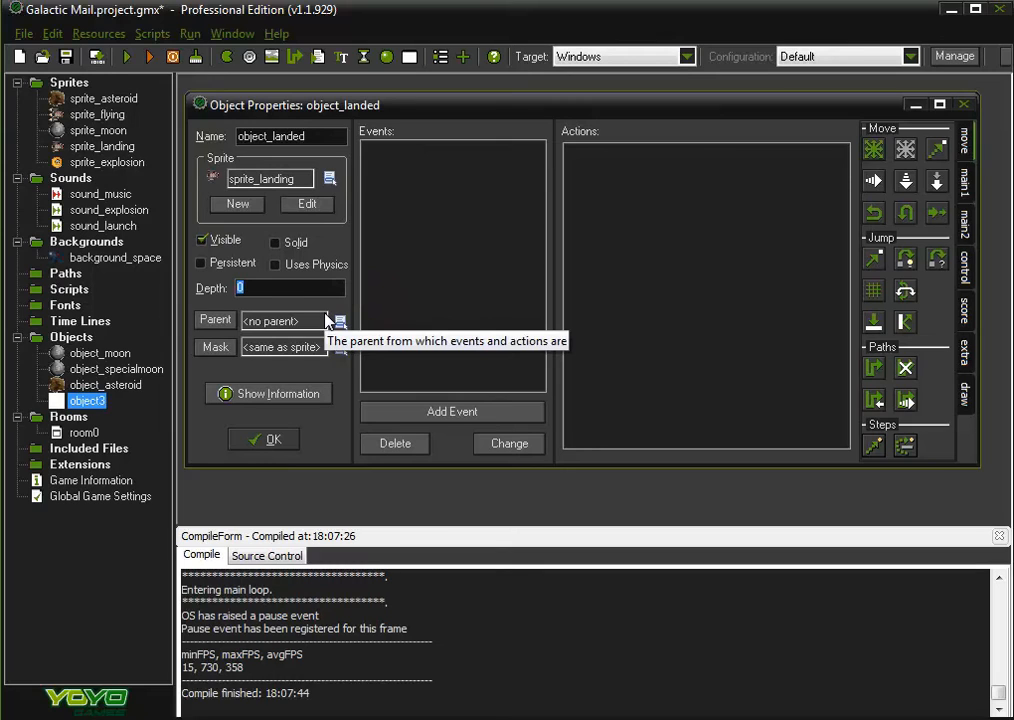
{"action": "type", "text": "-10"}
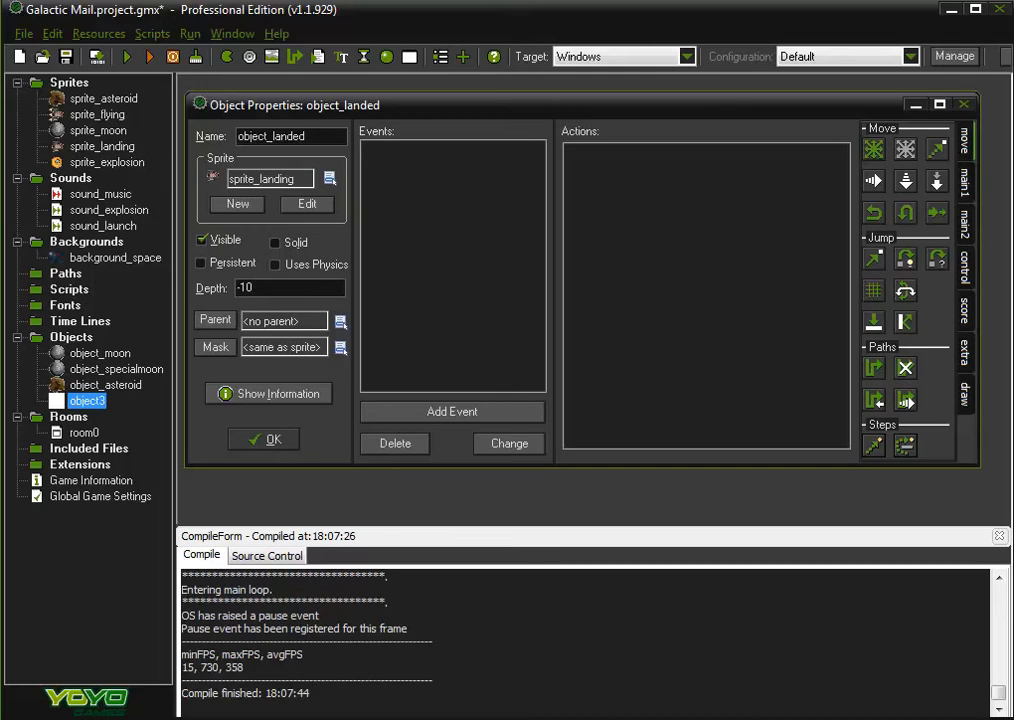
- Add an End Step event to object_landed
{"action": "left_click", "coordinate": [453, 416]}
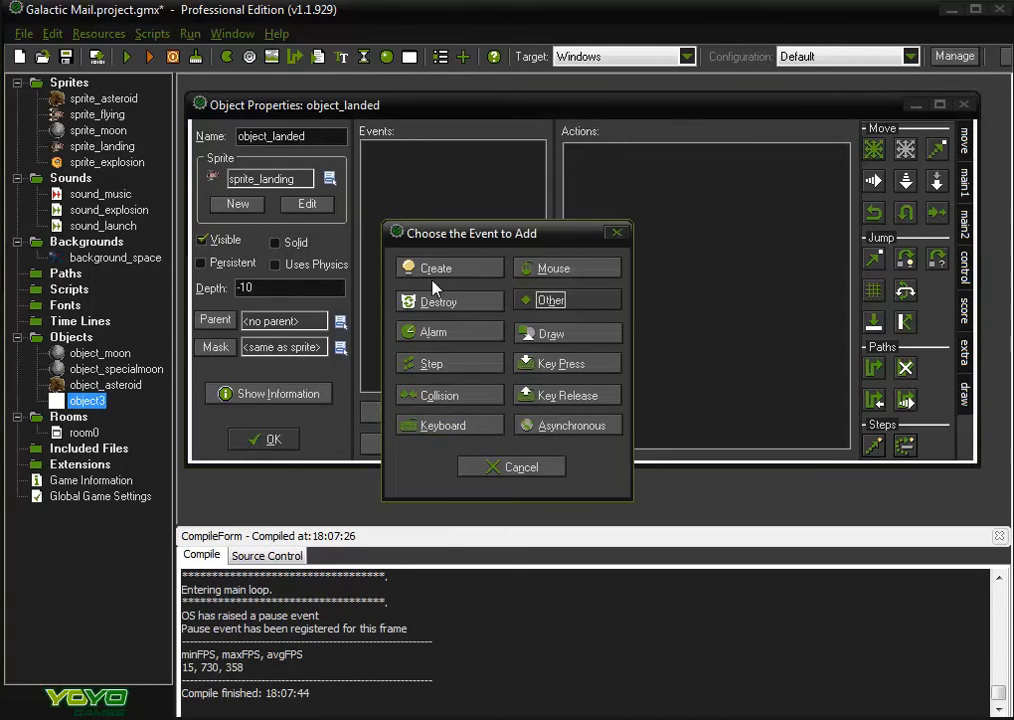
{"action": "left_click_drag", "start_coordinate": [471, 233], "coordinate": [459, 189]}
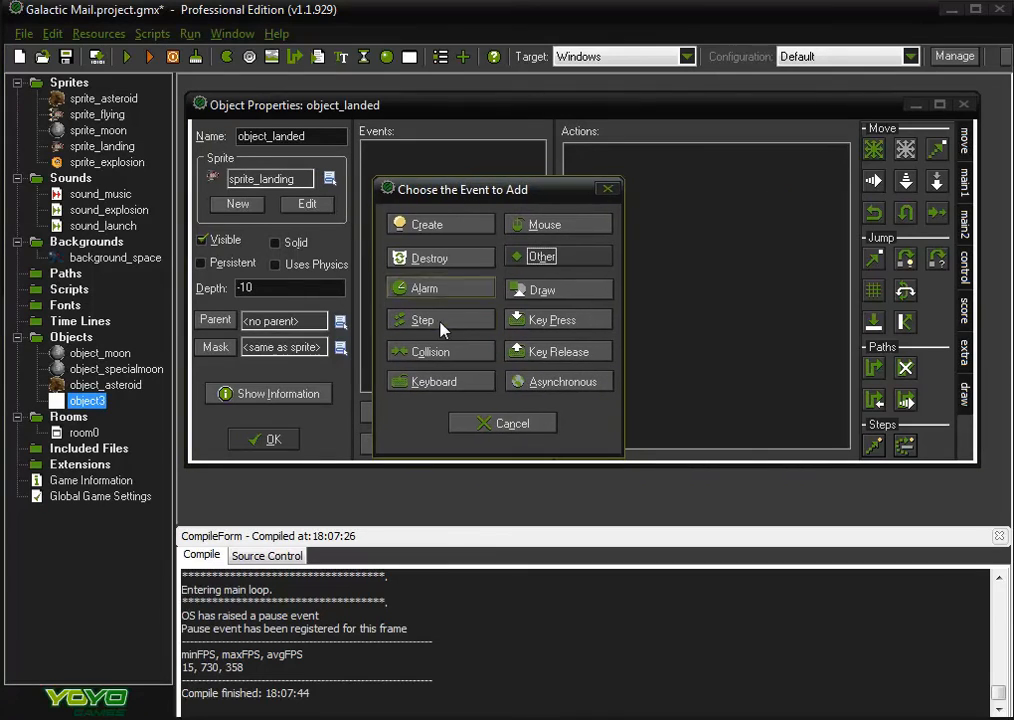
{"action": "left_click", "coordinate": [441, 330]}
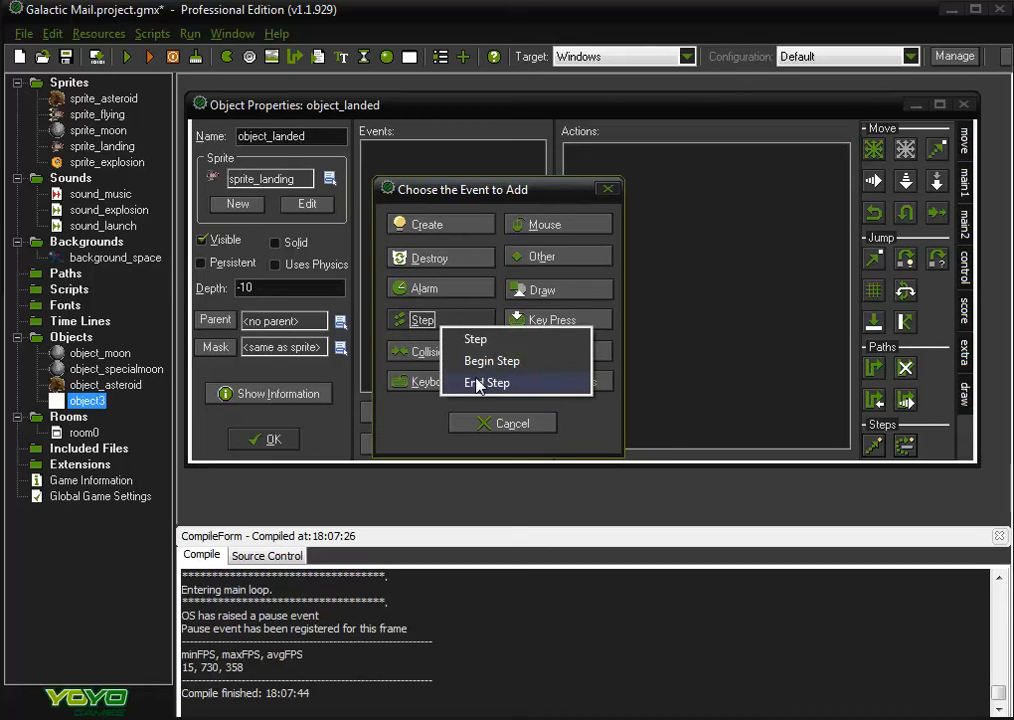
{"action": "left_click", "coordinate": [478, 383]}
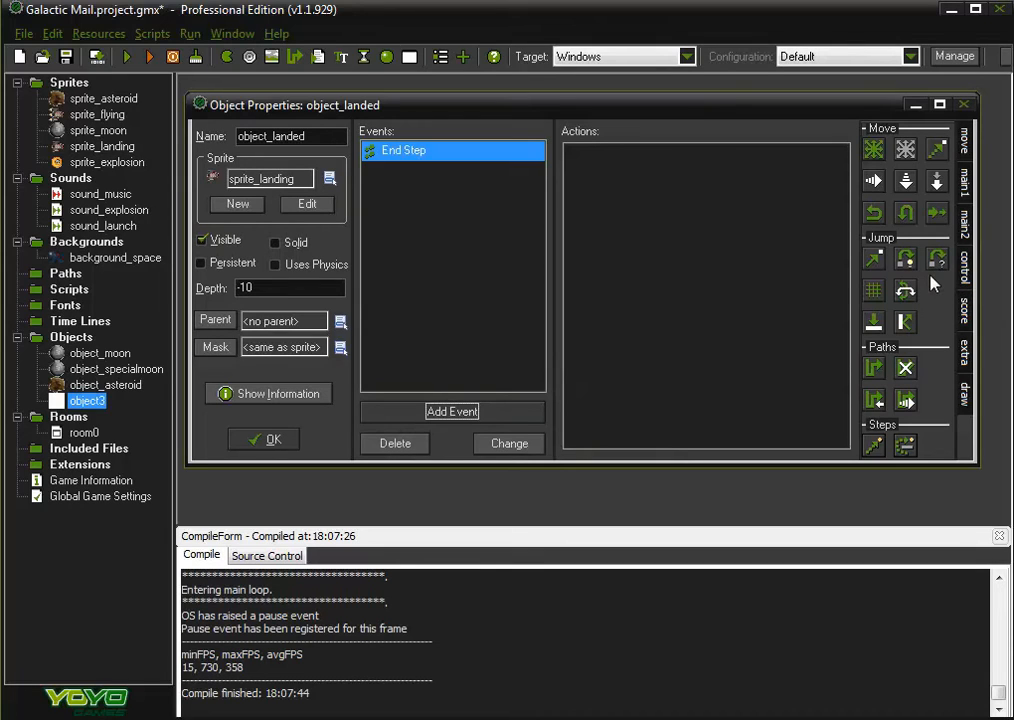
{"action": "left_click_drag", "start_coordinate": [906, 259], "coordinate": [674, 290]}
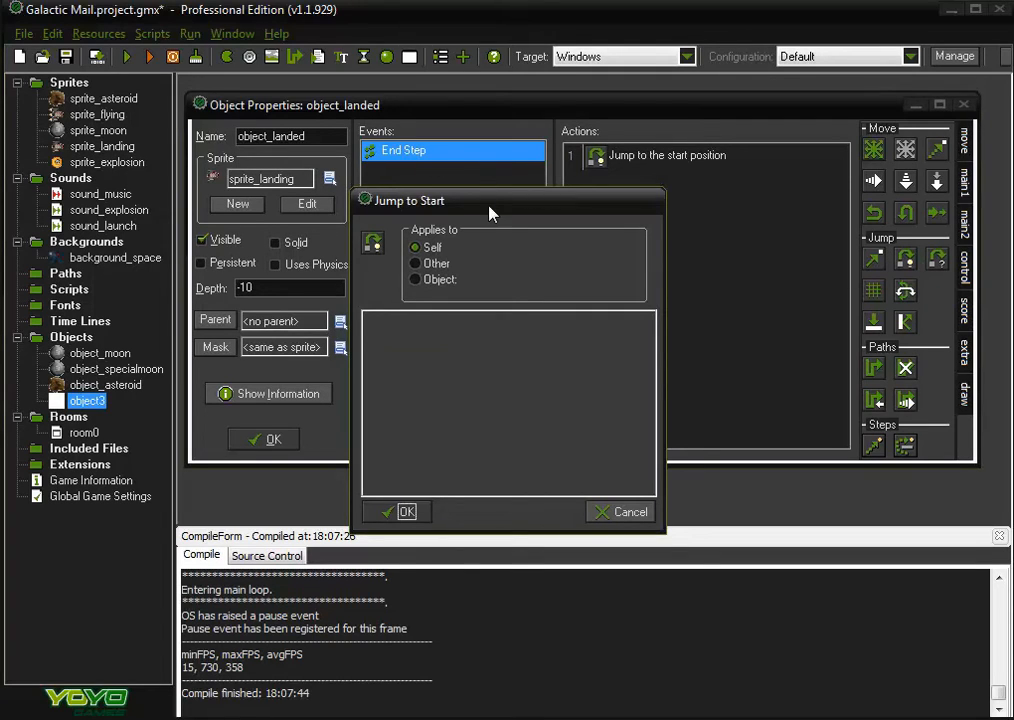
{"action": "left_click_drag", "start_coordinate": [490, 211], "coordinate": [532, 167]}
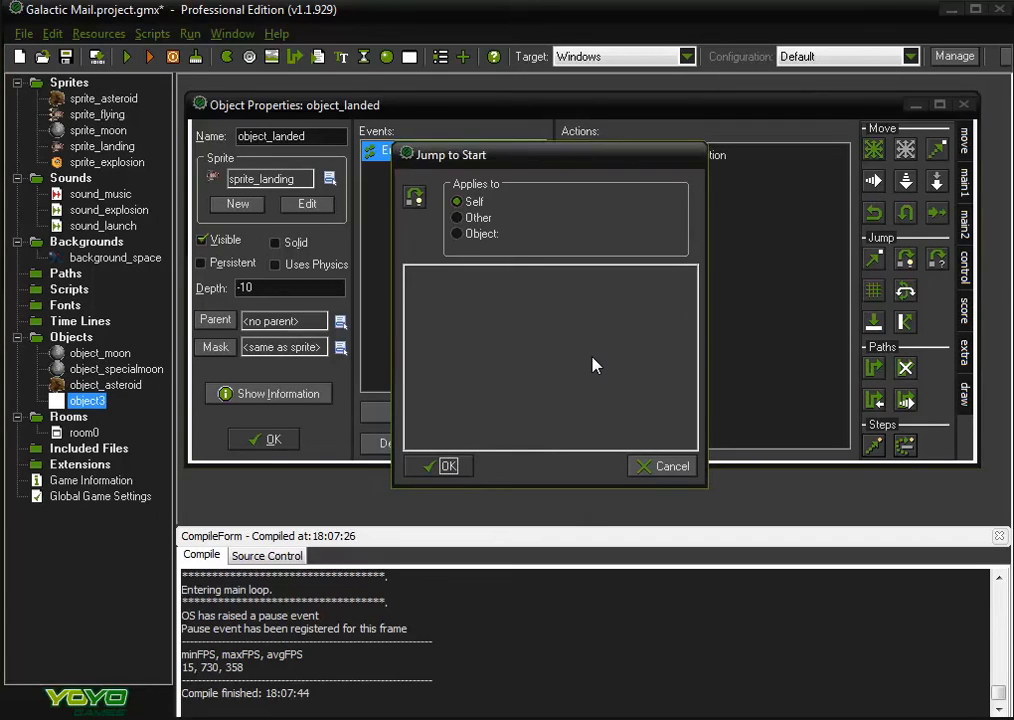
{"action": "left_click", "coordinate": [661, 464]}
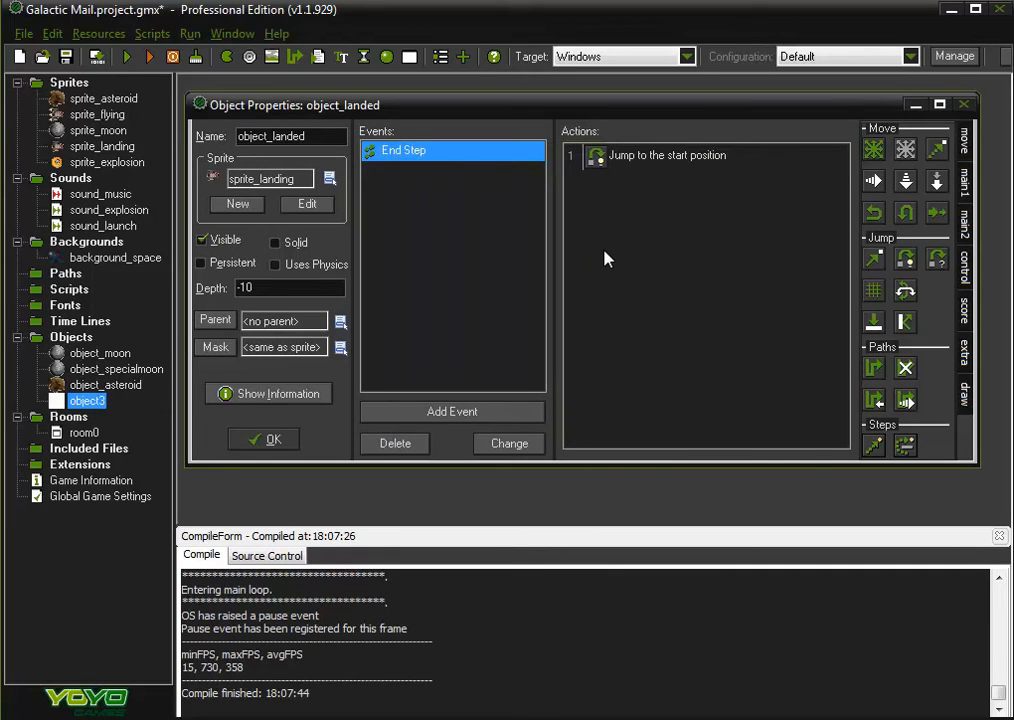
{"action": "right_click", "coordinate": [633, 163]}
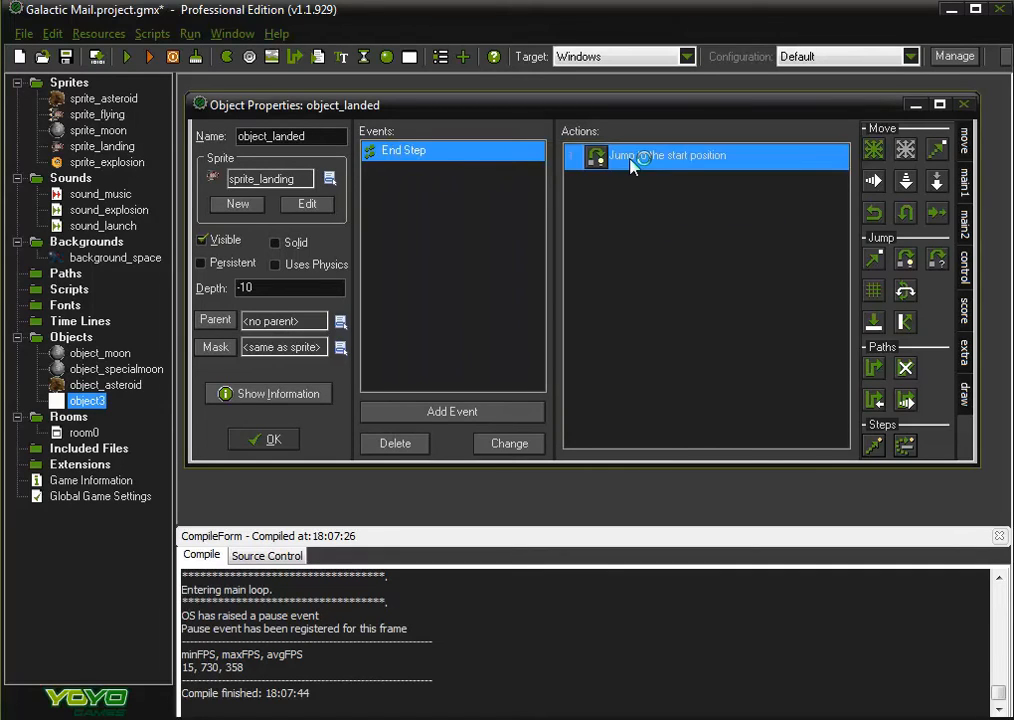
{"action": "left_click", "coordinate": [680, 274]}
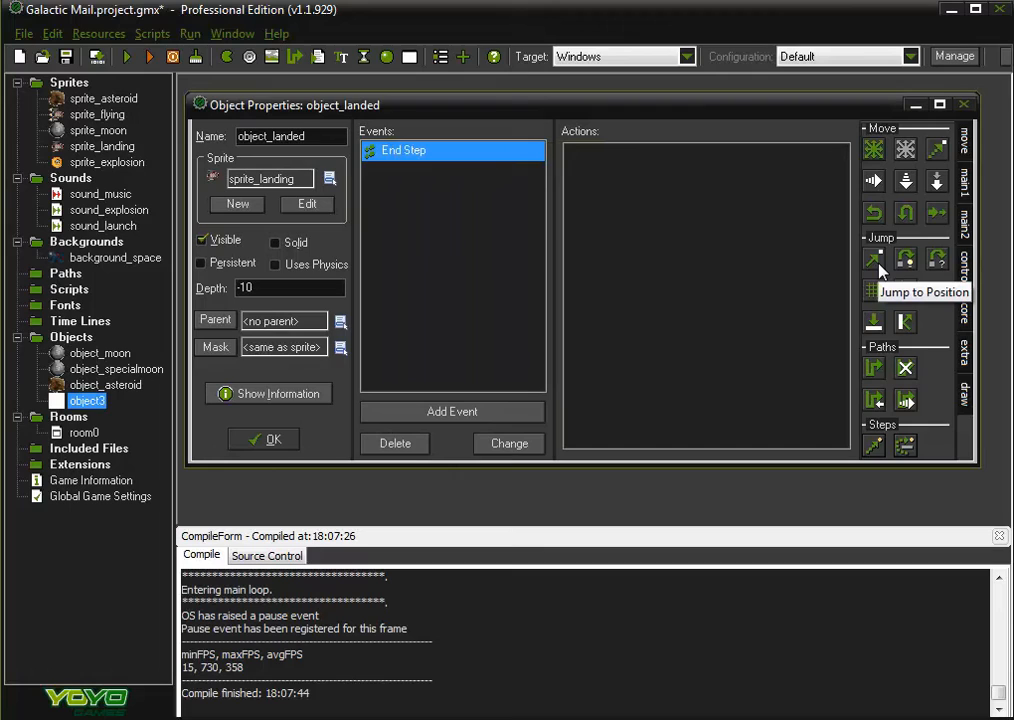
- Add a Jump to Position action to the End Step event with x object_specialmoon.x and y object_specialmoon.y
{"action": "left_click_drag", "start_coordinate": [876, 262], "coordinate": [696, 280]}
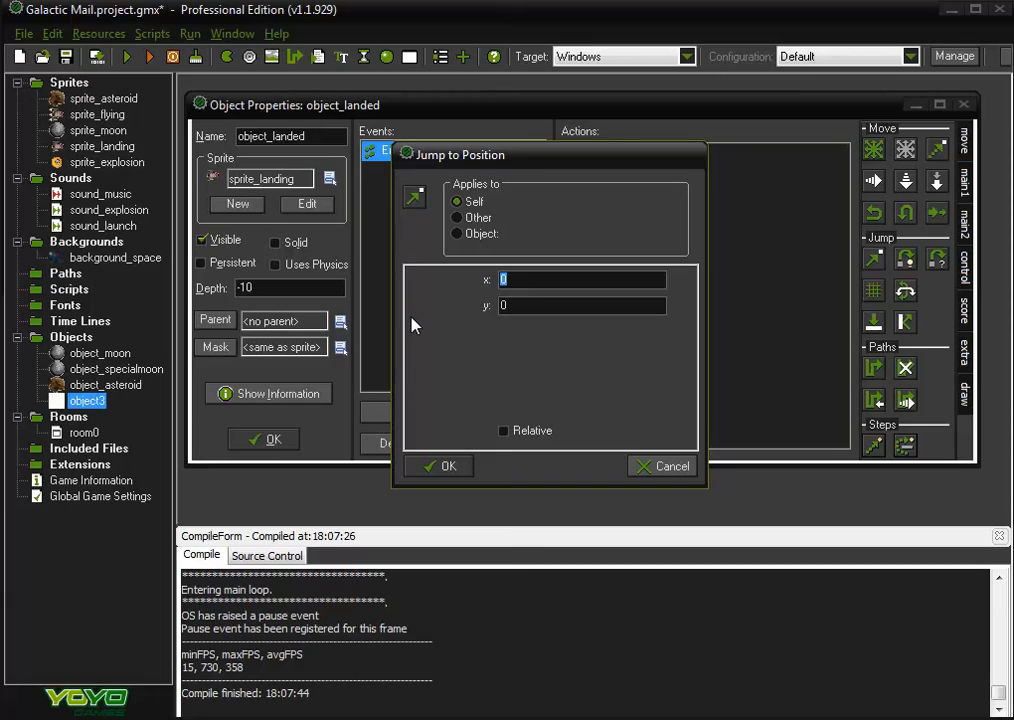
{"action": "type", "text": "object_specialmoon"}
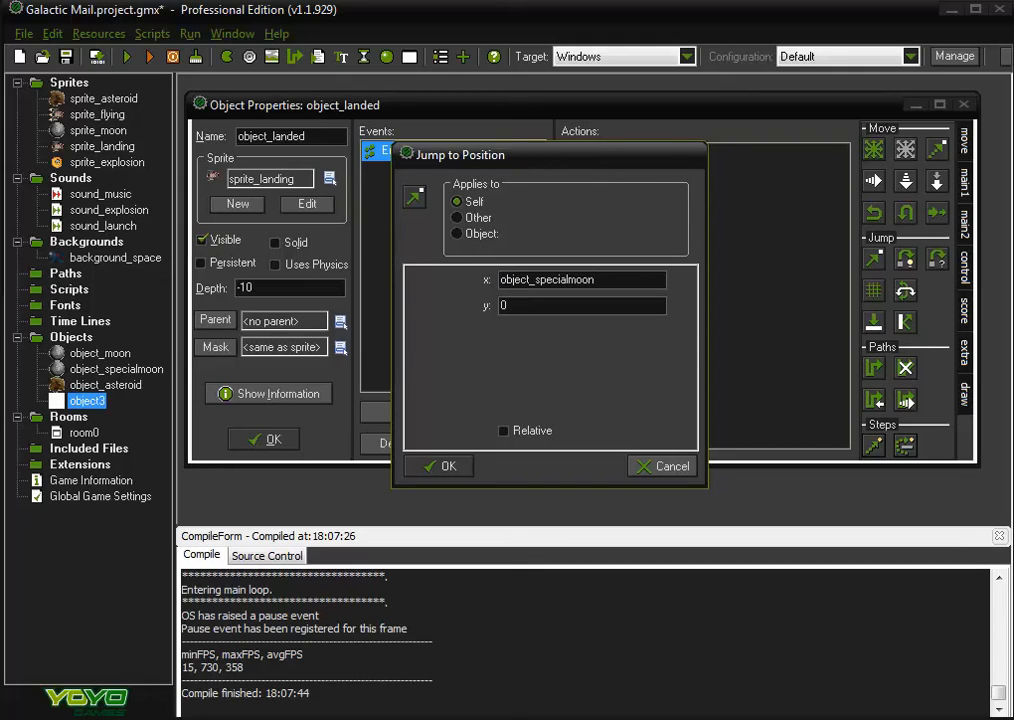
{"action": "type", "text": ".x"}
{"action": "key", "text": "ctrl+a"}
{"action": "key", "text": "ctrl+c"}
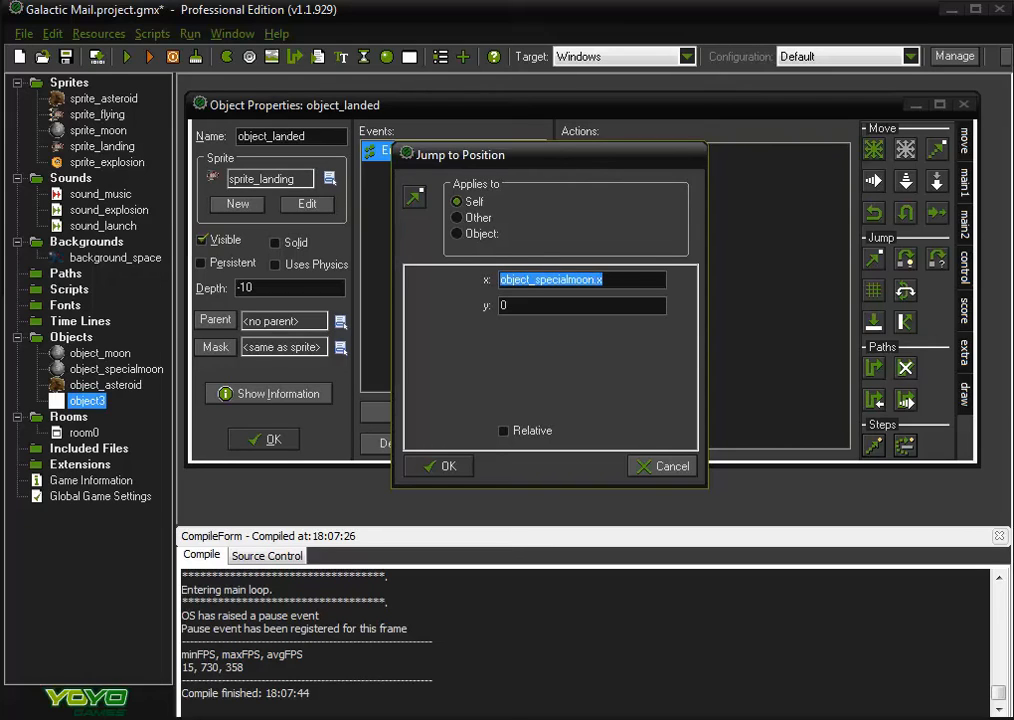
{"action": "key", "text": "Tab"}
{"action": "key", "text": "ctrl+v"}
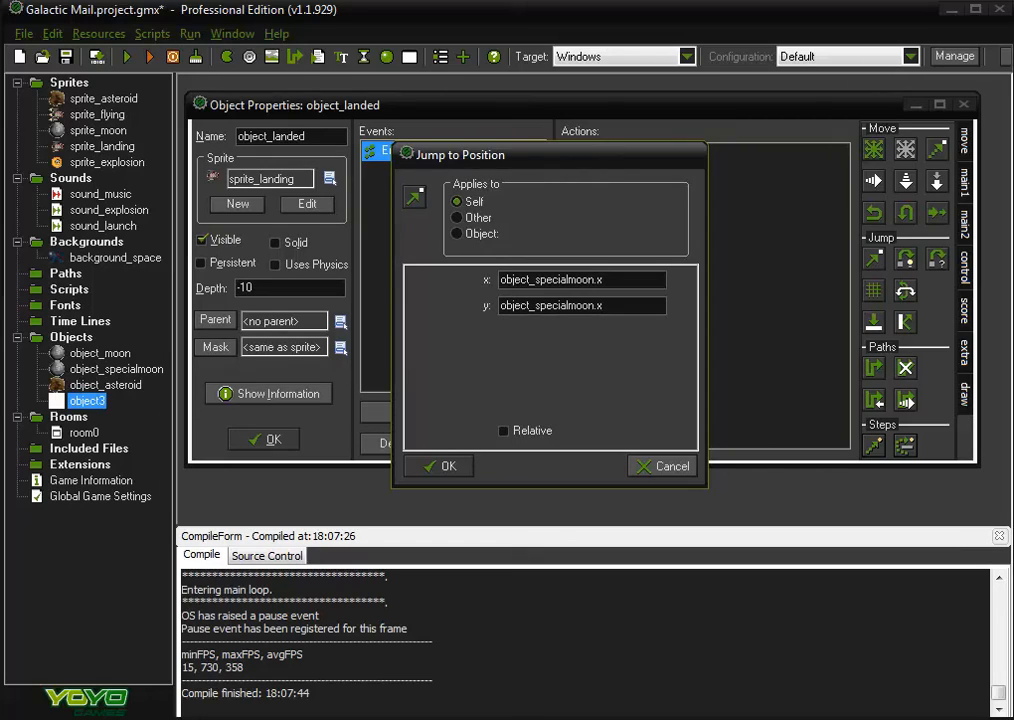
{"action": "key", "text": "BackSpace"}
{"action": "type", "text": "y"}
{"action": "left_click", "coordinate": [438, 466]}
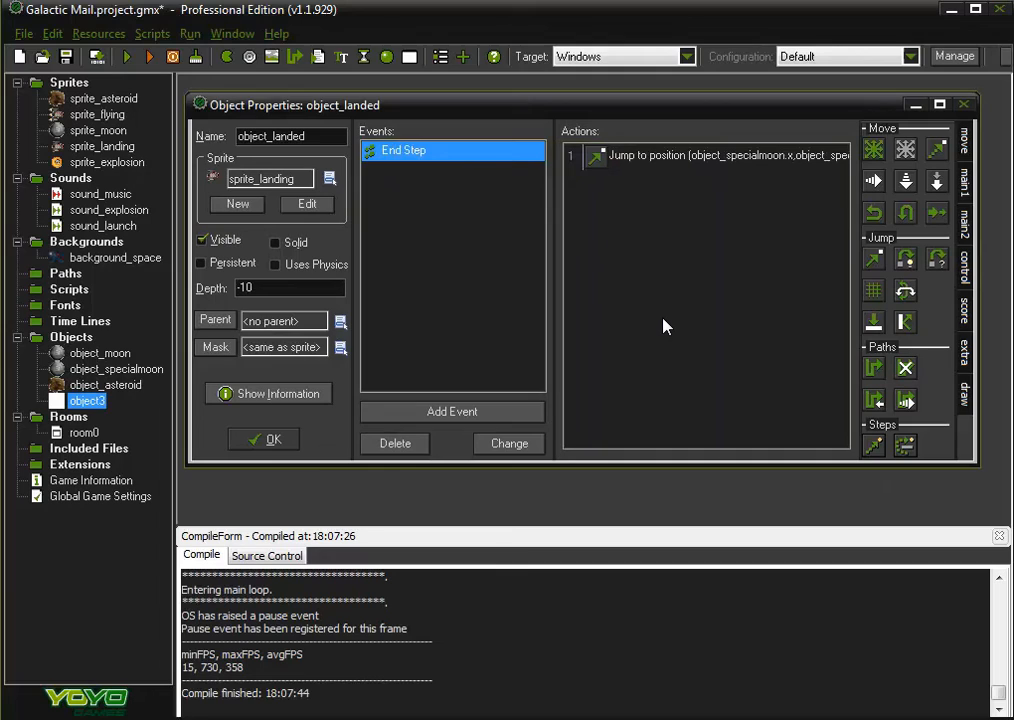
- Accept object_landed and test-run the game, closing the game window when done
{"action": "left_click", "coordinate": [262, 442]}
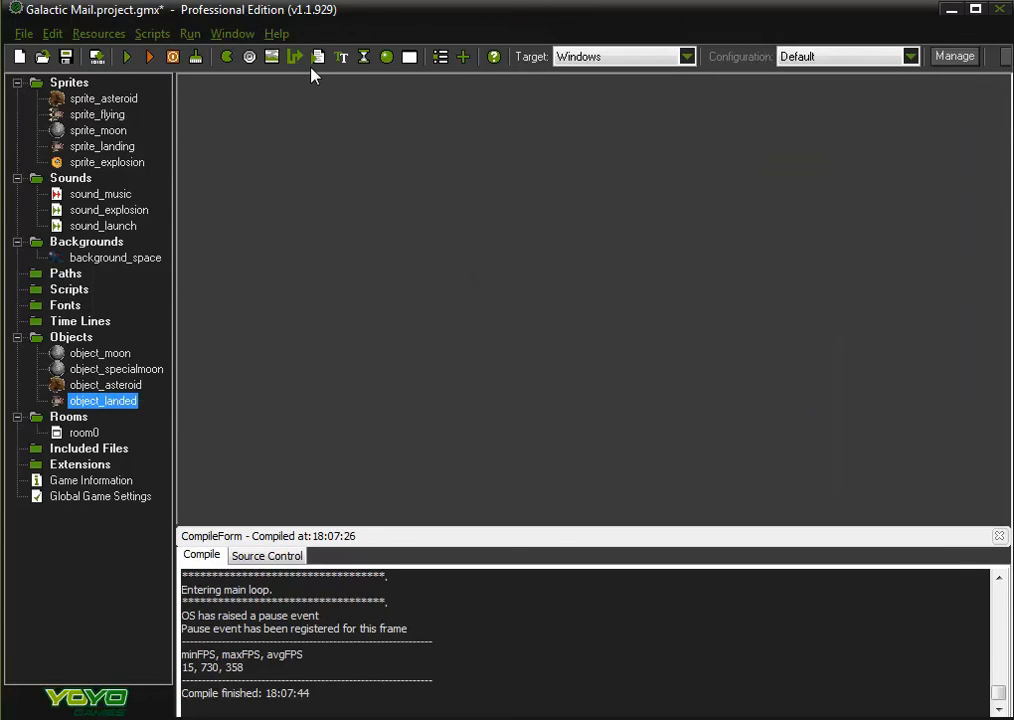
{"action": "left_click", "coordinate": [127, 56]}
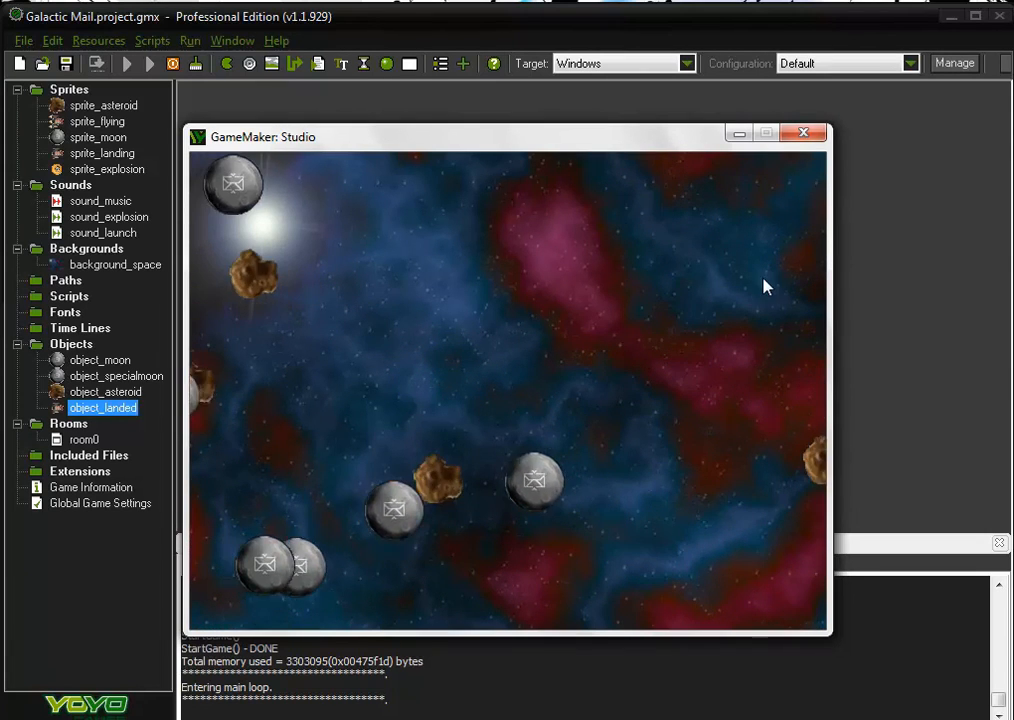
{"action": "left_click", "coordinate": [803, 133]}
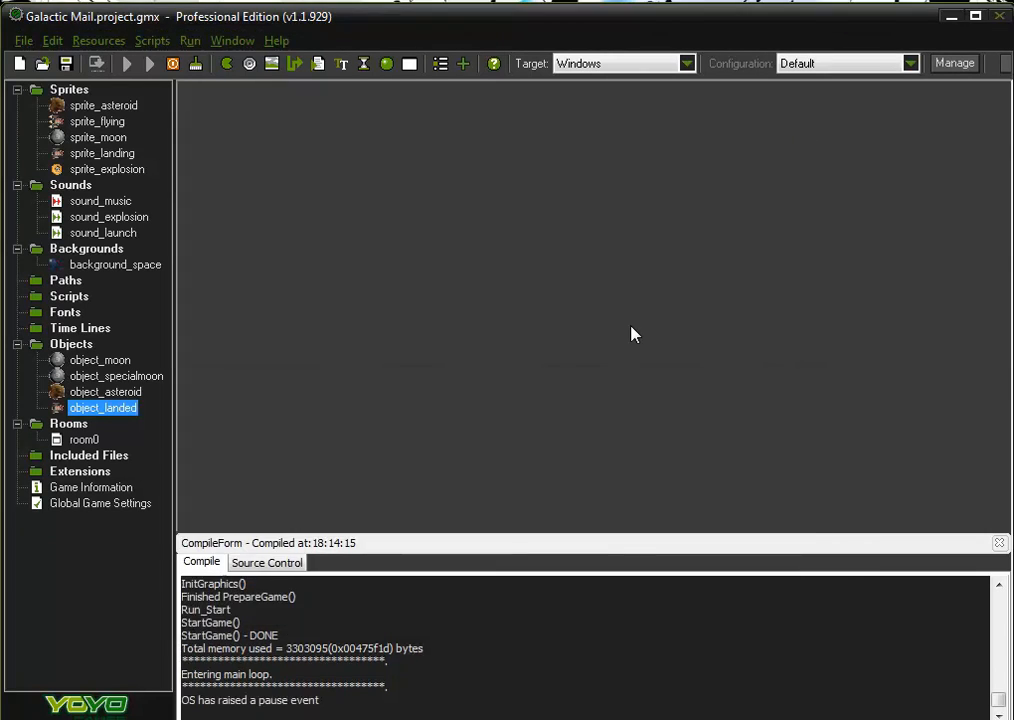
- Place an instance of object_landed in room0, below the bright star near the room's left edge, and accept the room
{"action": "double_click", "coordinate": [84, 441]}
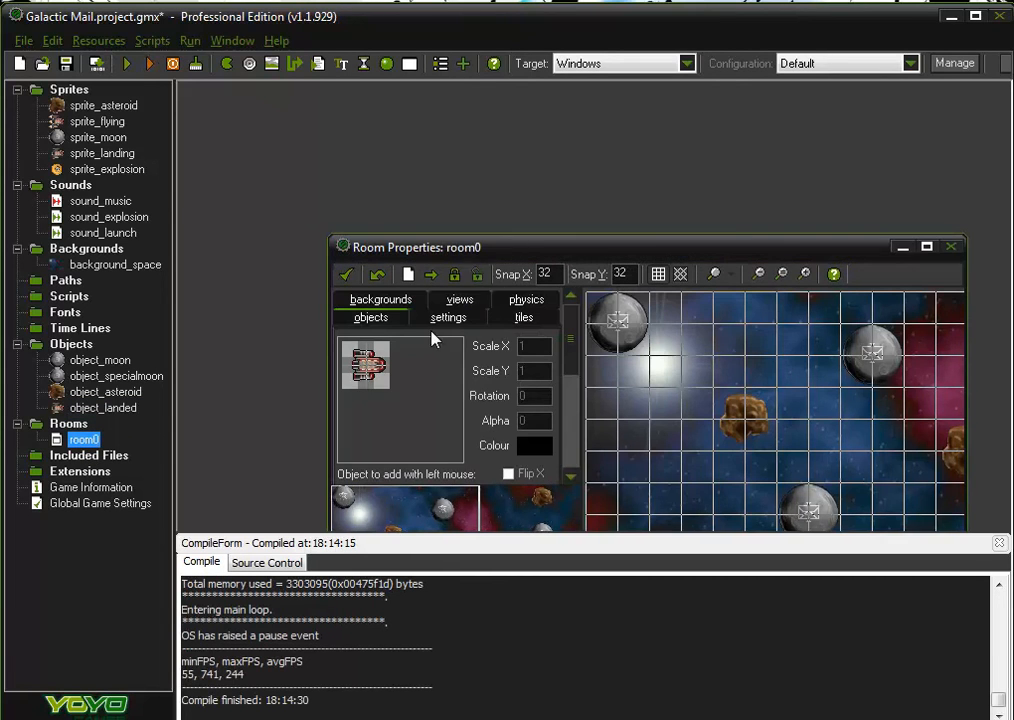
{"action": "left_click_drag", "start_coordinate": [508, 265], "coordinate": [369, 116]}
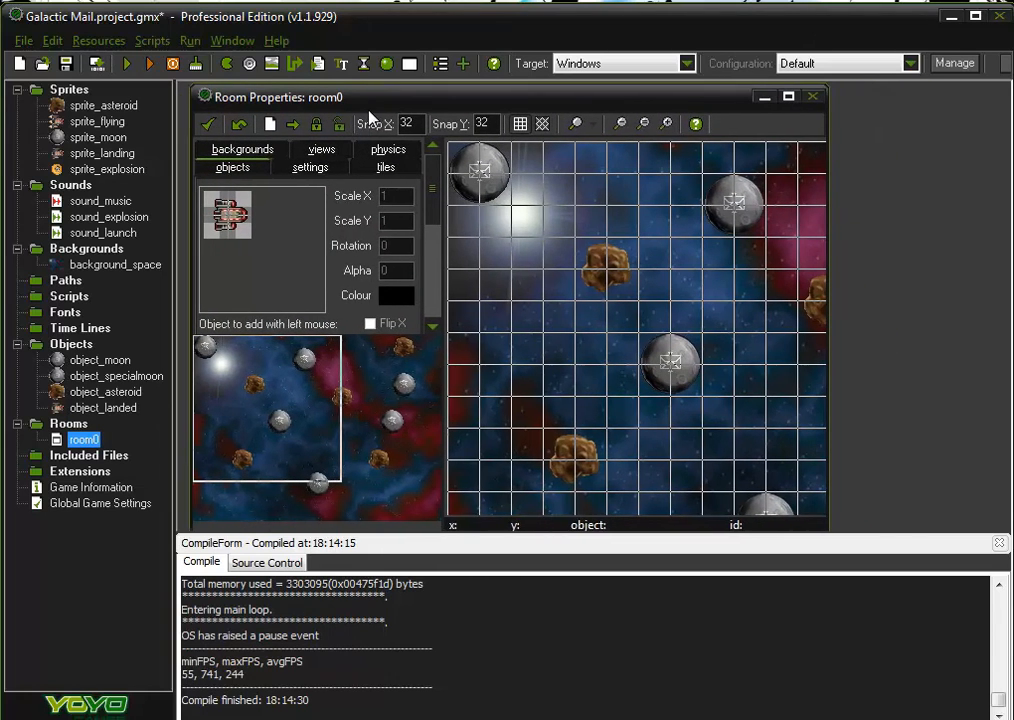
{"action": "left_click", "coordinate": [540, 350]}
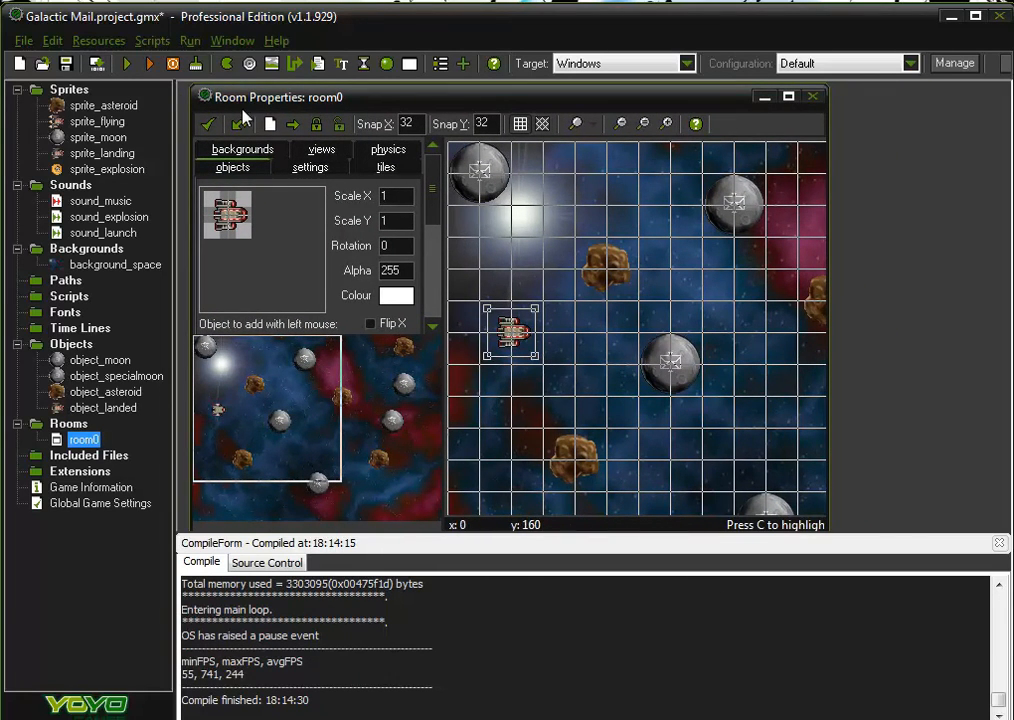
{"action": "left_click", "coordinate": [209, 127]}
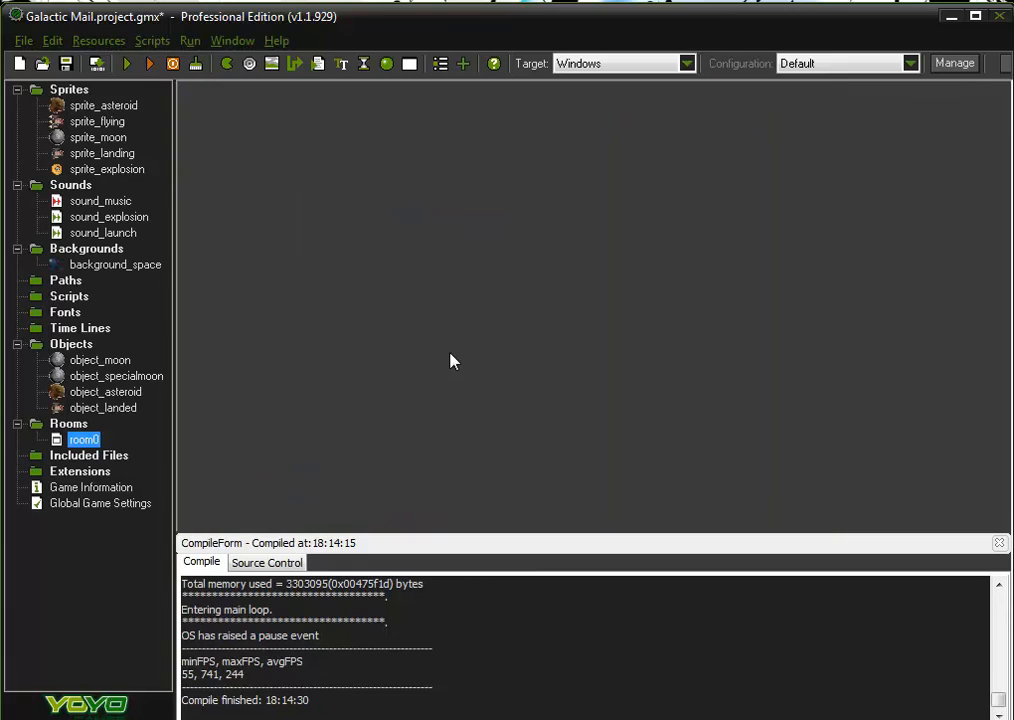
- Save the project and test-run the game with the landed rocket in the room
{"action": "left_click", "coordinate": [66, 66]}
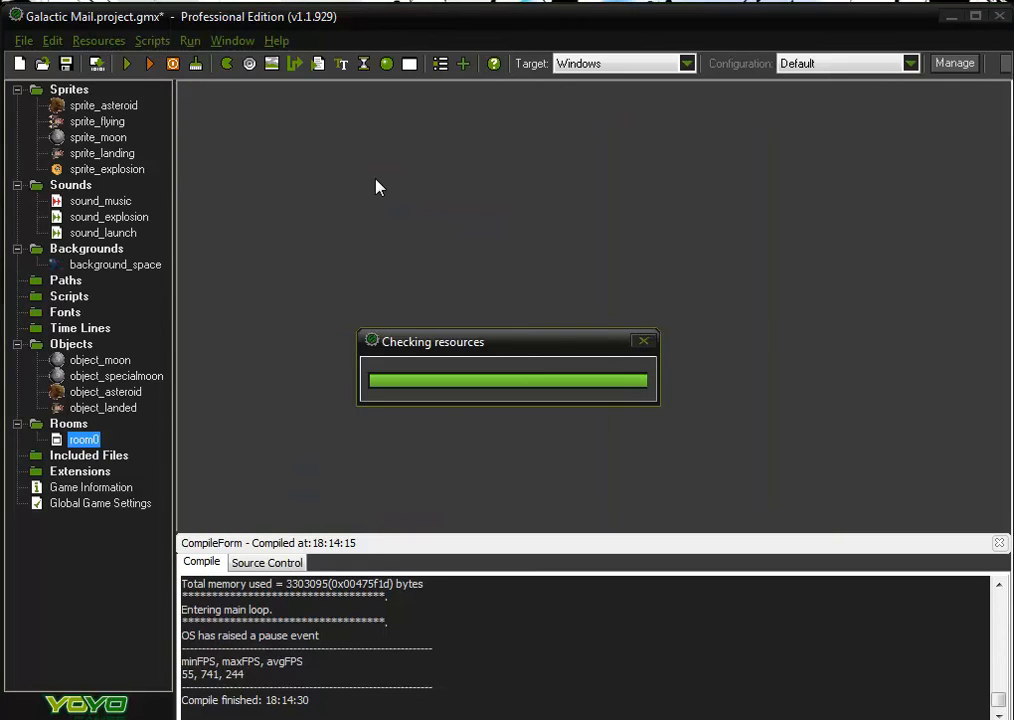
{"action": "left_click", "coordinate": [133, 64]}
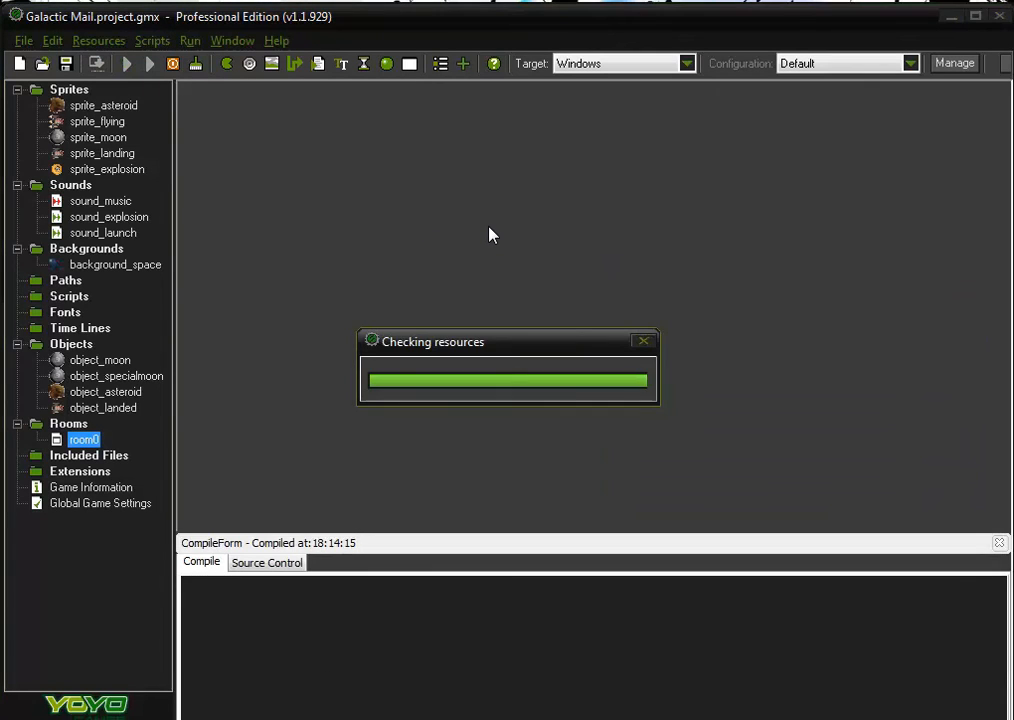
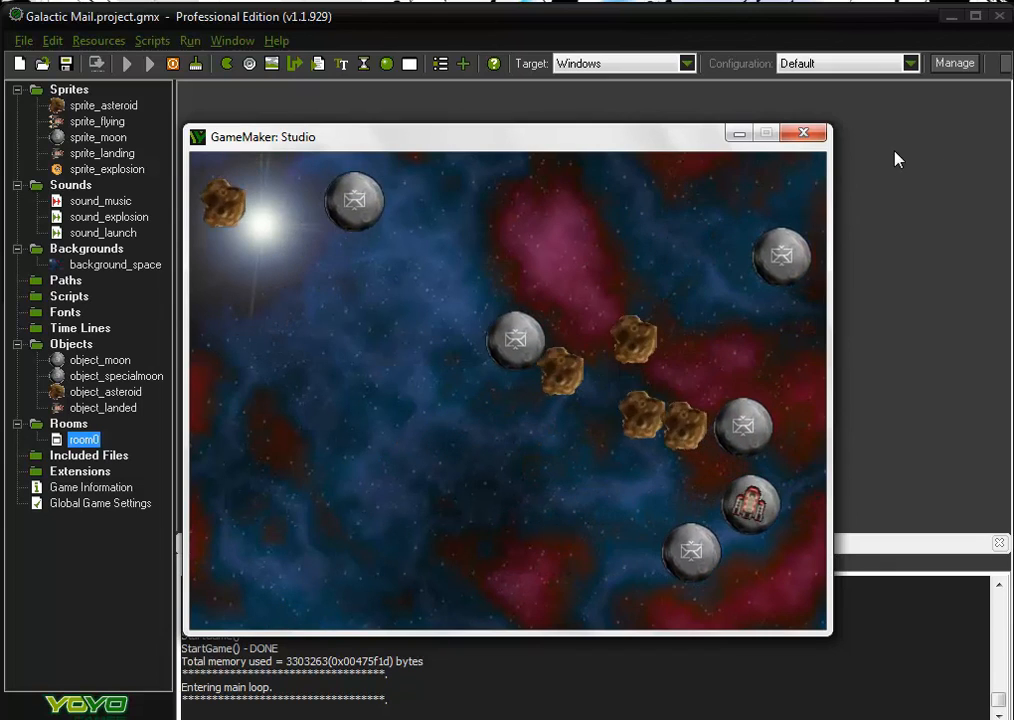
- End the test run, open object_landed's properties, and narrow and reposition its window so all its settings are in view
{"action": "left_click", "coordinate": [803, 132]}
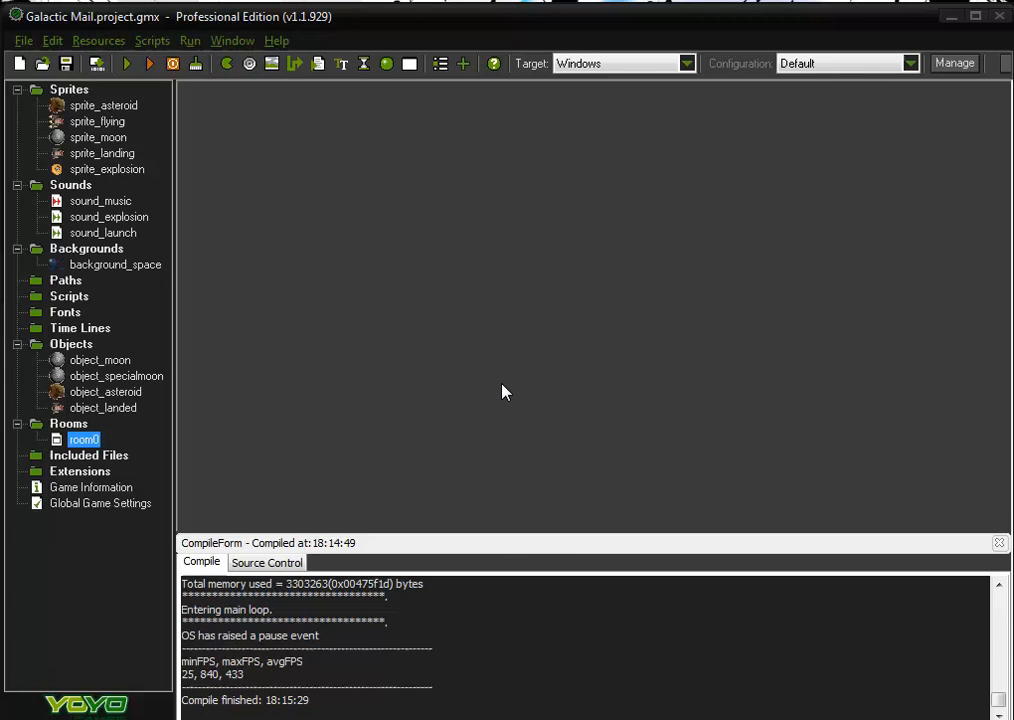
{"action": "double_click", "coordinate": [103, 408]}
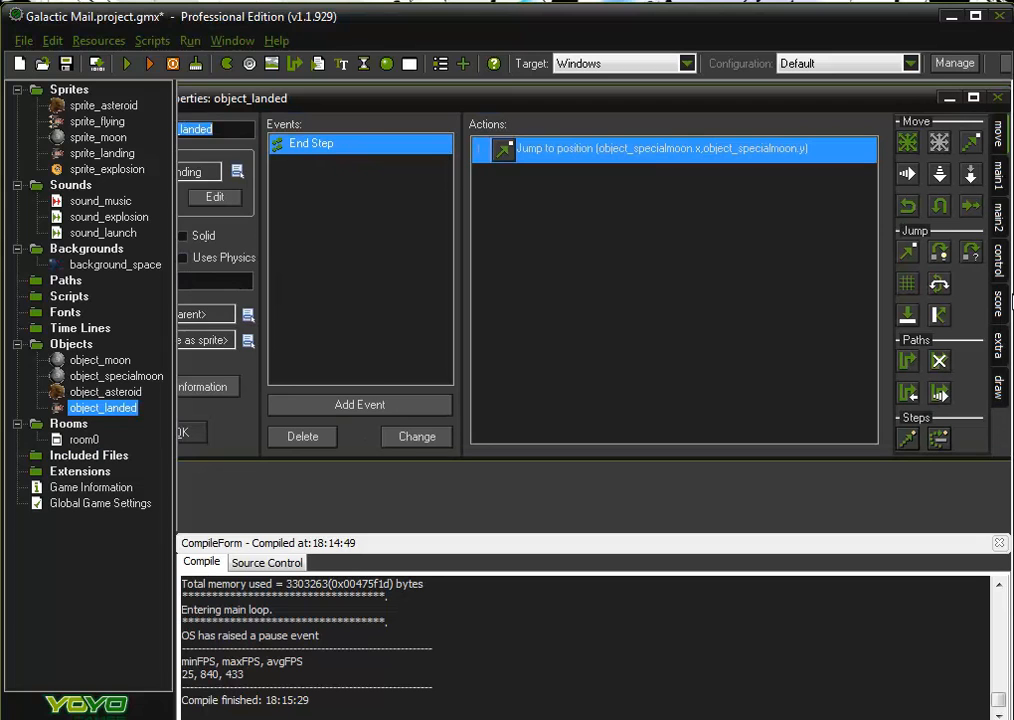
{"action": "left_click_drag", "start_coordinate": [1007, 291], "coordinate": [964, 297]}
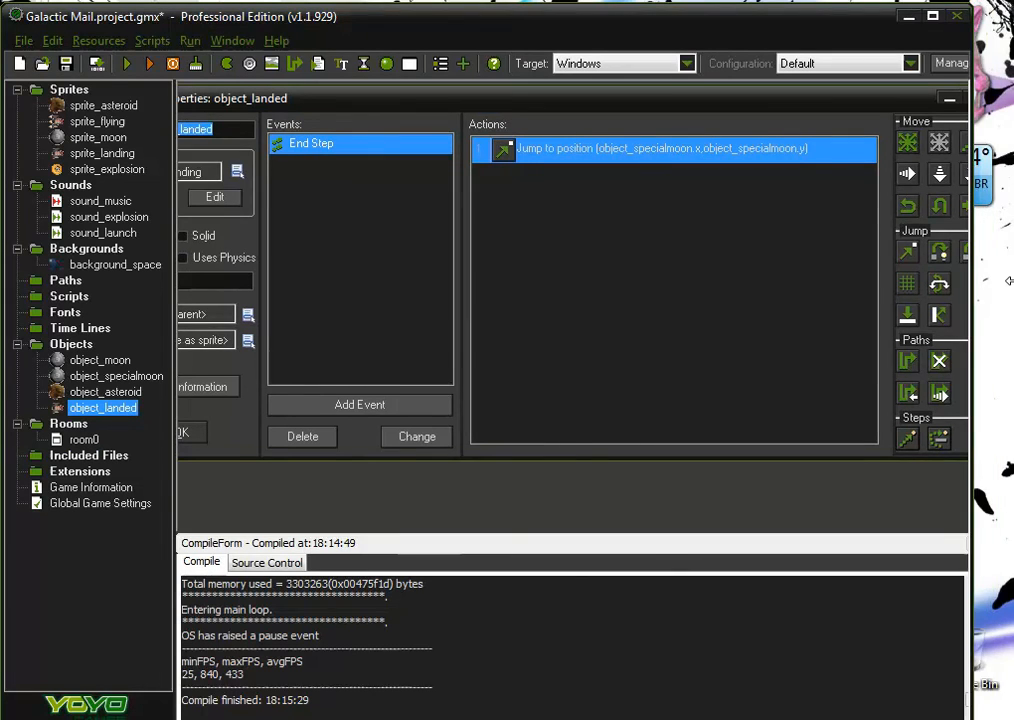
{"action": "left_click", "coordinate": [933, 16]}
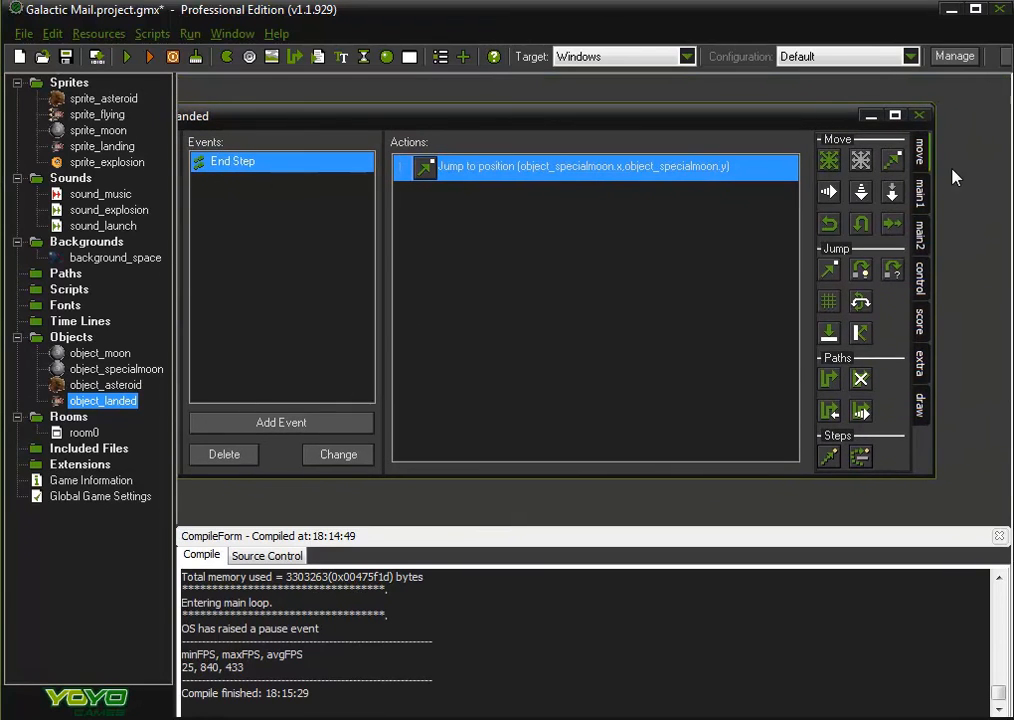
{"action": "left_click_drag", "start_coordinate": [930, 166], "coordinate": [735, 149]}
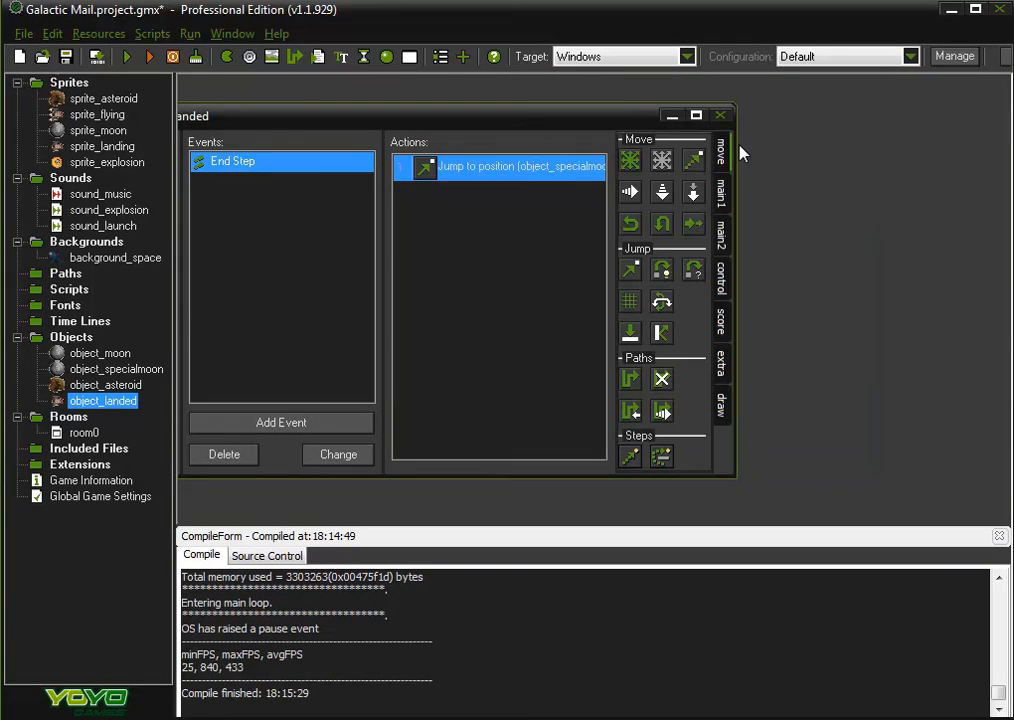
{"action": "left_click_drag", "start_coordinate": [512, 113], "coordinate": [746, 113]}
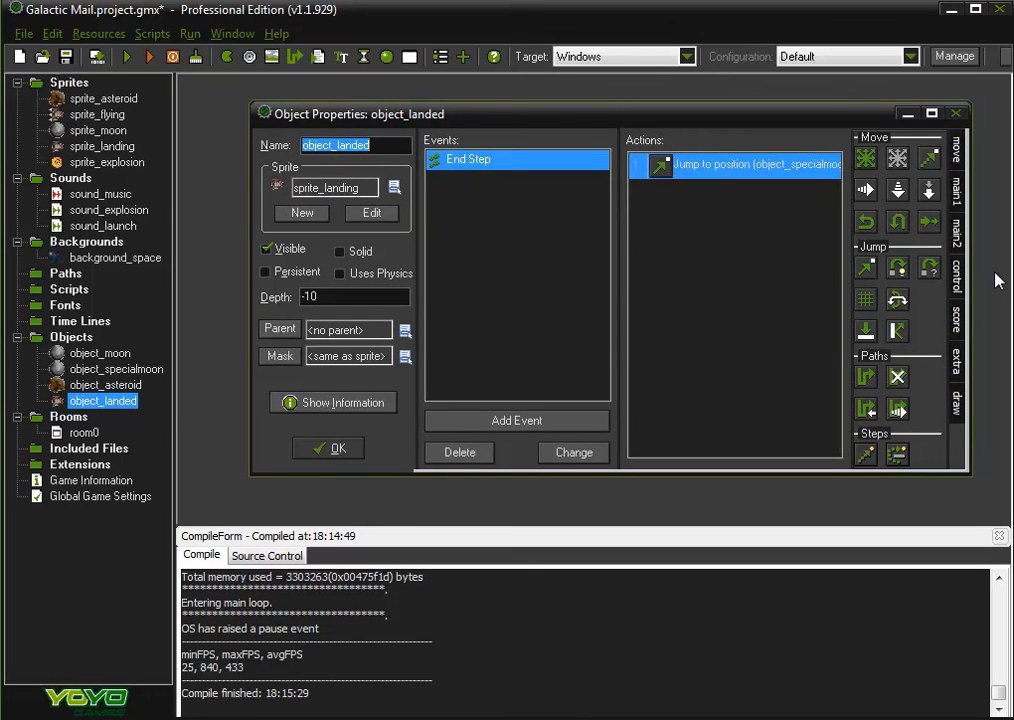
- Add a Change Sprite action to the End Step event with sprite sprite_landing, subimage dirction/5 and speed 0
{"action": "left_click", "coordinate": [958, 190]}
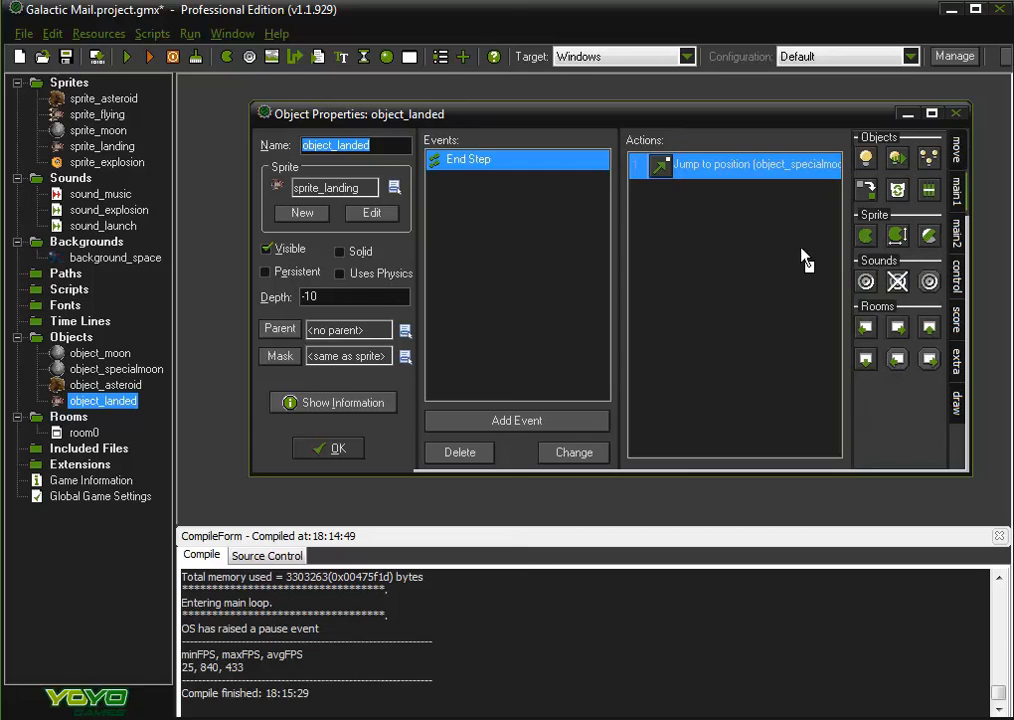
{"action": "left_click_drag", "start_coordinate": [866, 235], "coordinate": [745, 258]}
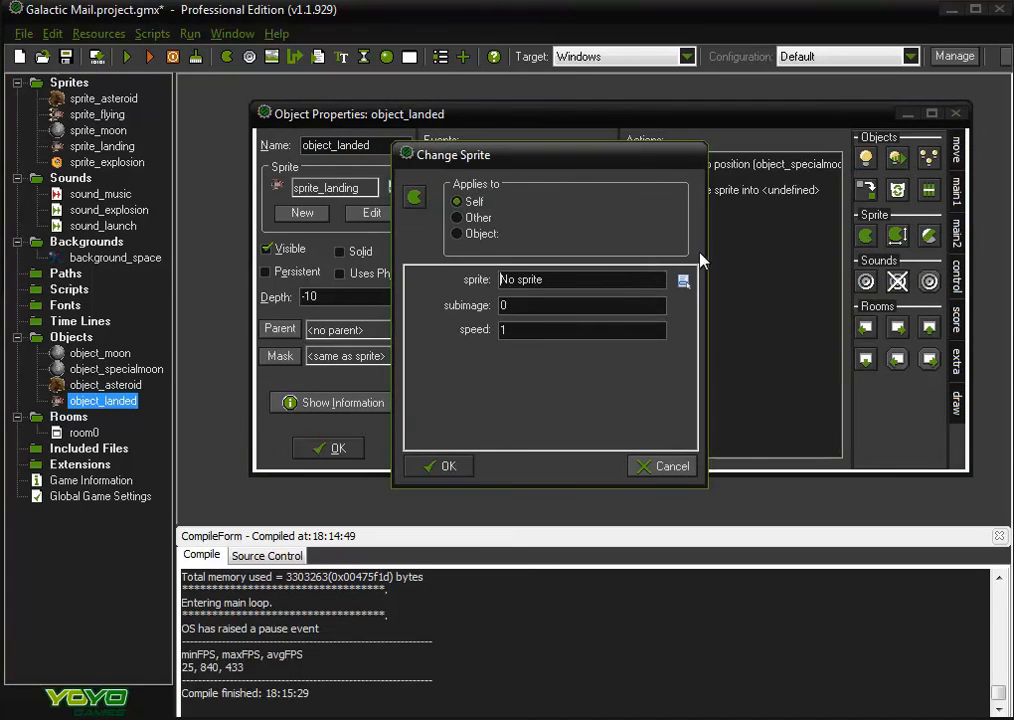
{"action": "left_click", "coordinate": [683, 281]}
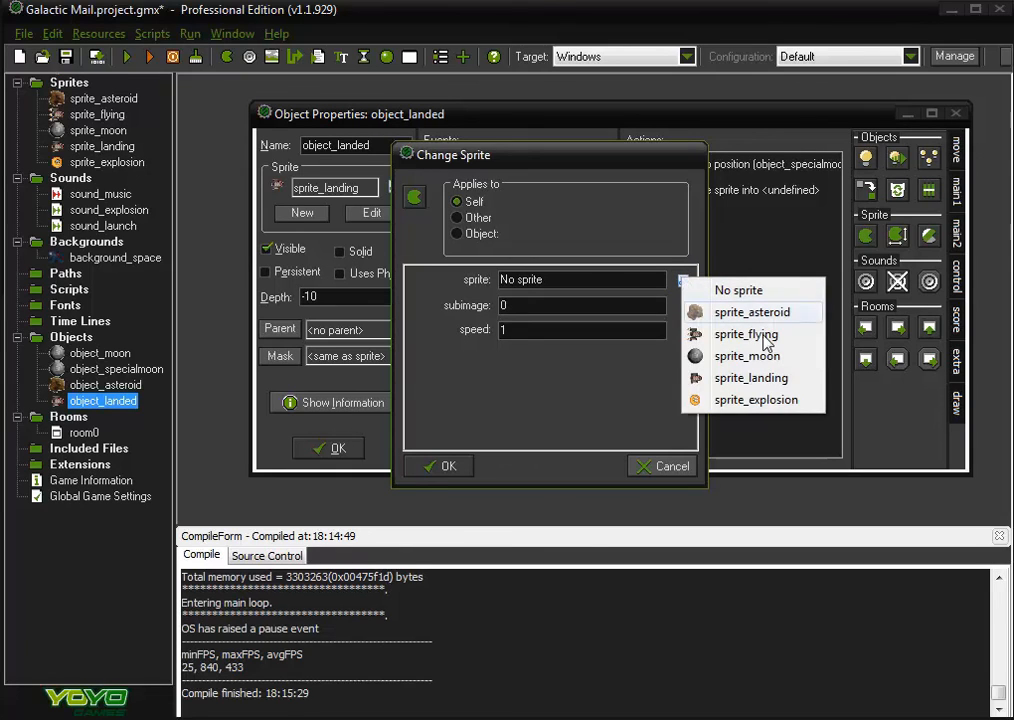
{"action": "left_click", "coordinate": [779, 380]}
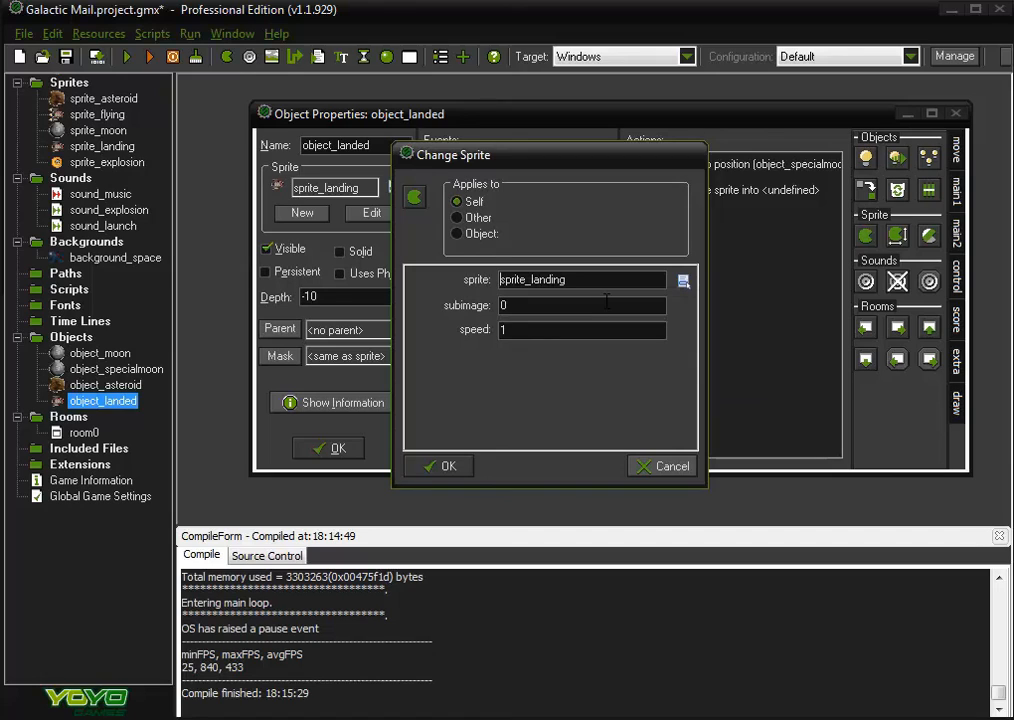
{"action": "left_click_drag", "start_coordinate": [528, 305], "coordinate": [420, 301]}
{"action": "type", "text": "dirction/5"}
{"action": "key", "text": "Tab"}
{"action": "type", "text": "0"}
{"action": "left_click", "coordinate": [450, 466]}
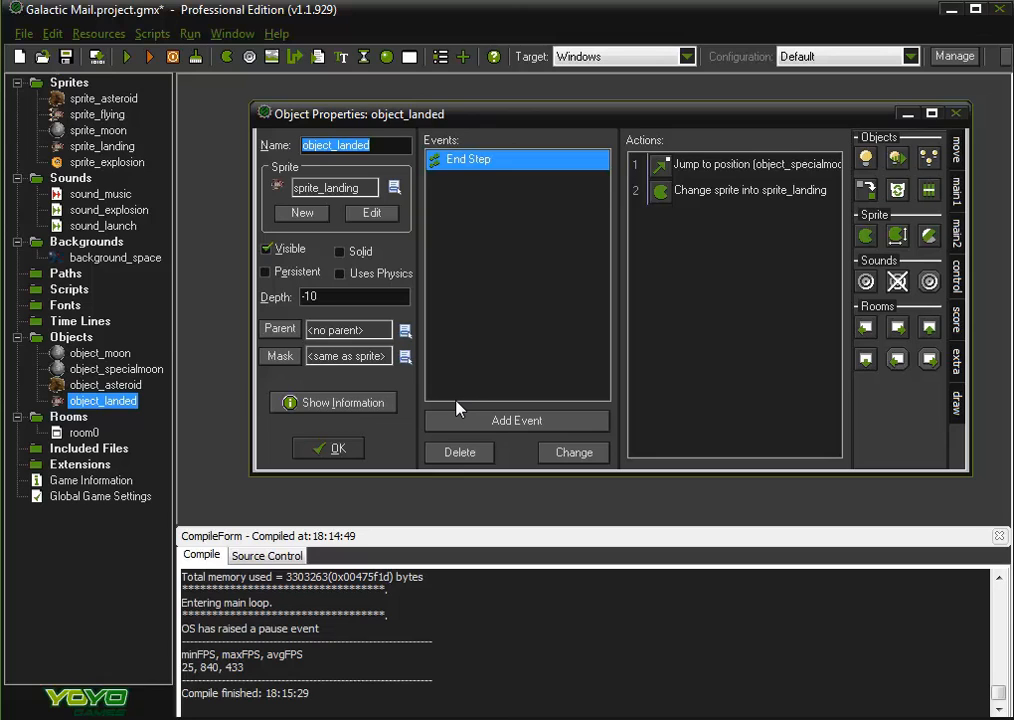
- Add a Keyboard <Left> event to object_landed with a Move Free action whose direction is direction+10
{"action": "left_click", "coordinate": [525, 424]}
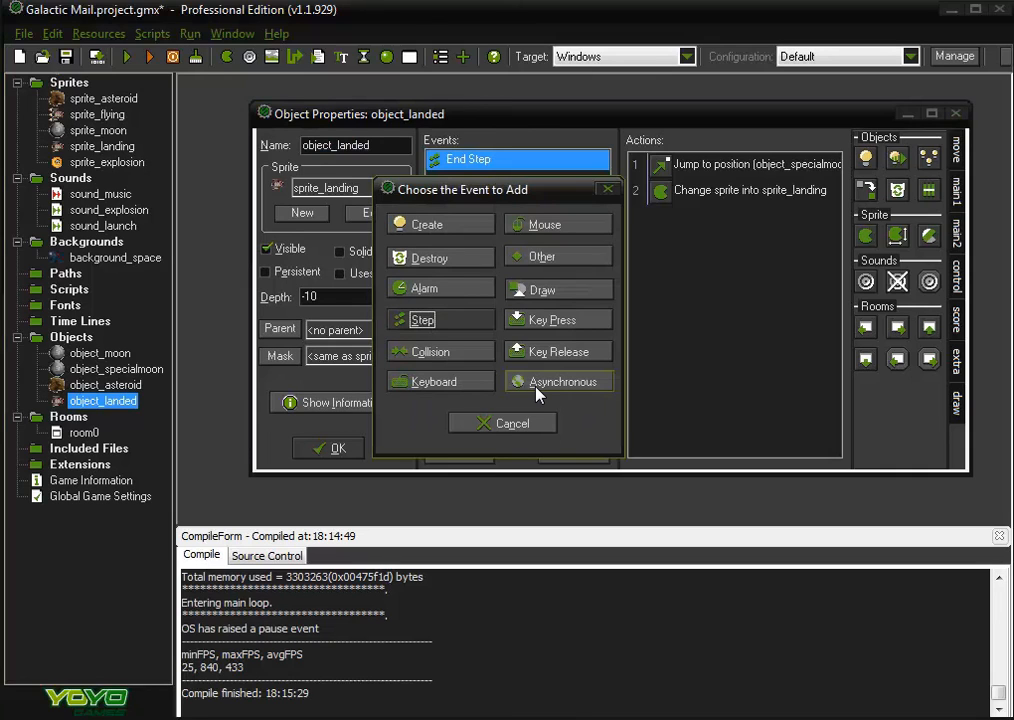
{"action": "left_click", "coordinate": [455, 382]}
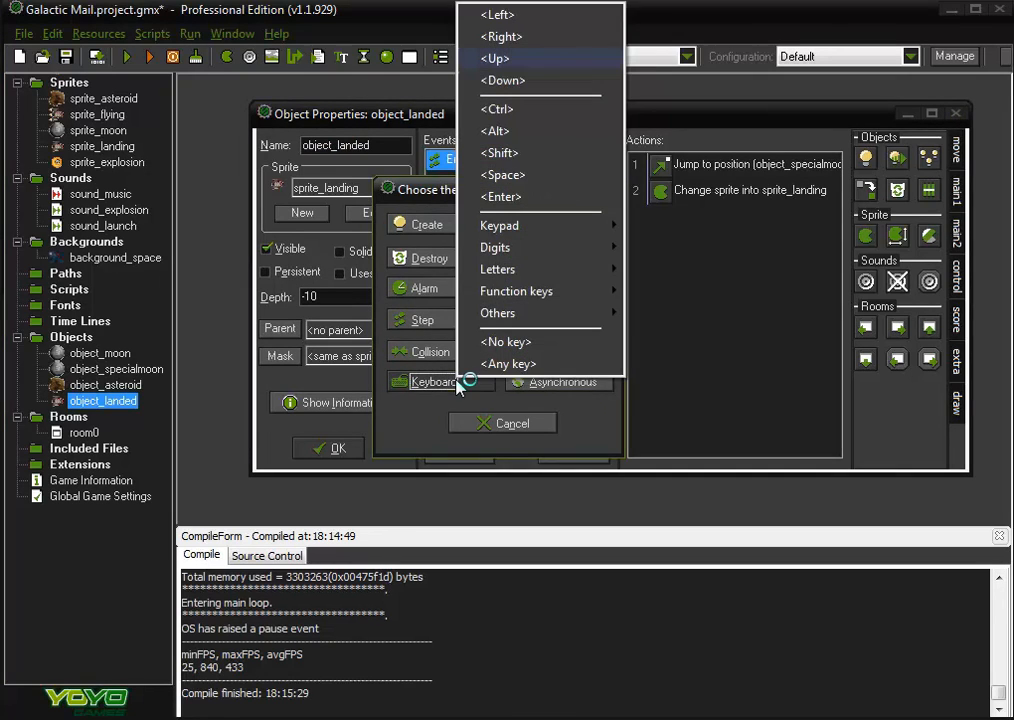
{"action": "left_click", "coordinate": [515, 18]}
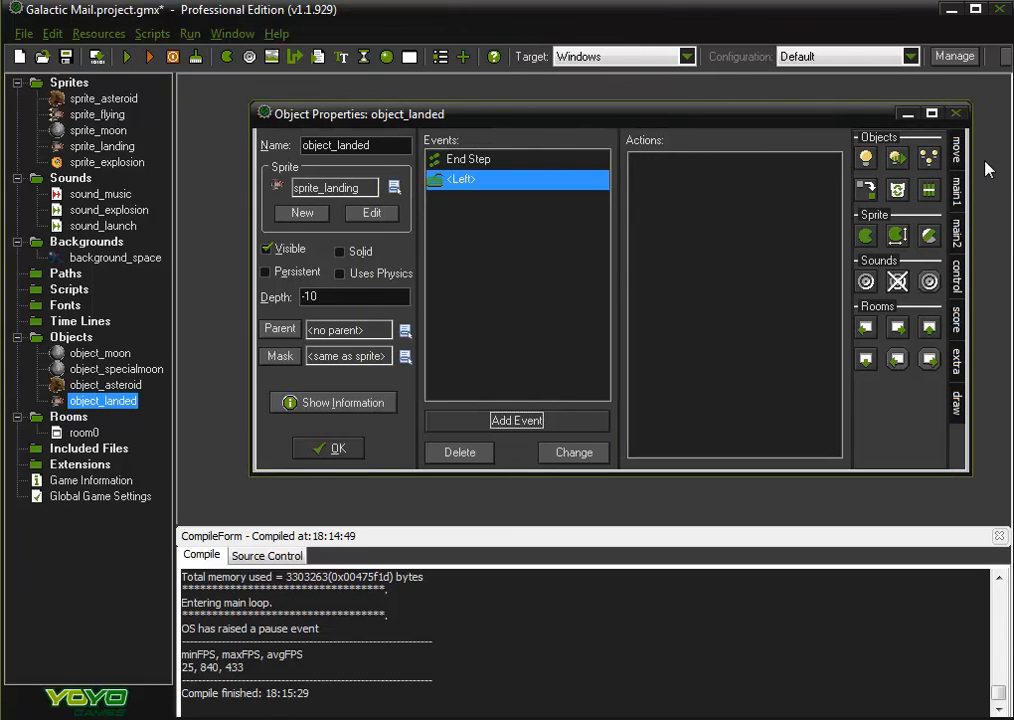
{"action": "left_click", "coordinate": [956, 150]}
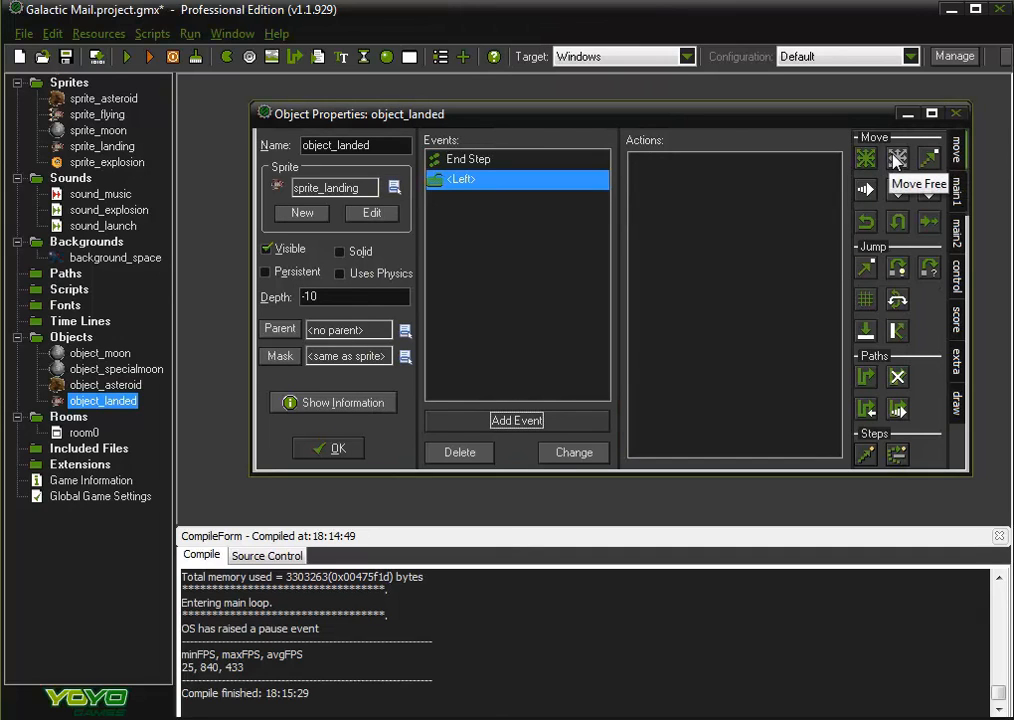
{"action": "left_click_drag", "start_coordinate": [897, 160], "coordinate": [713, 268]}
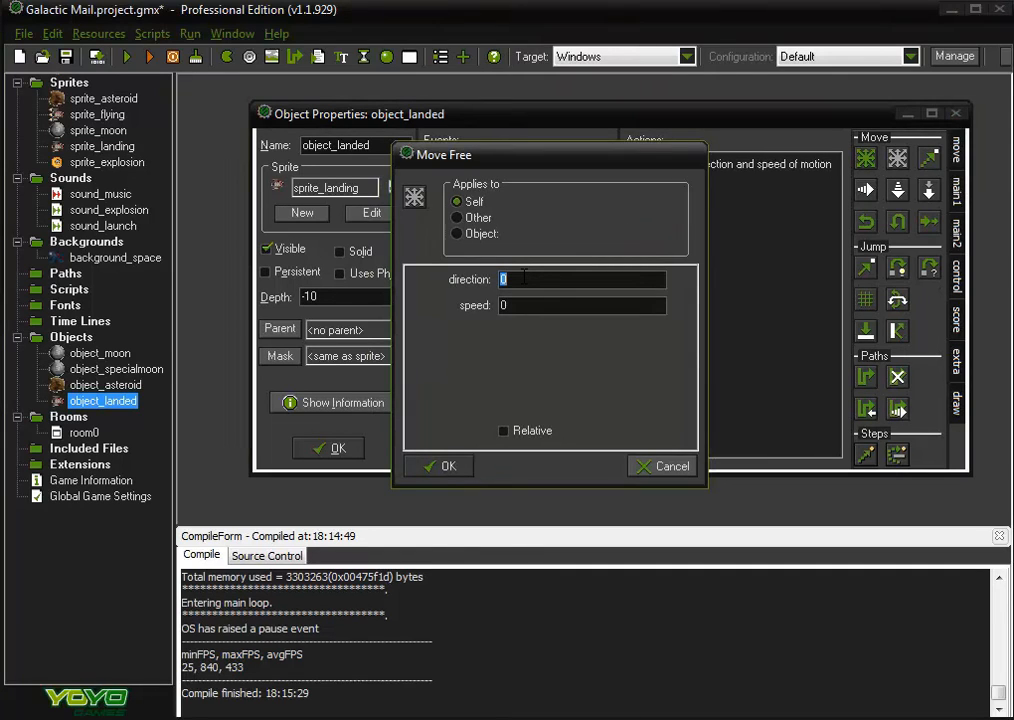
{"action": "type", "text": "direction+10"}
{"action": "left_click", "coordinate": [432, 465]}
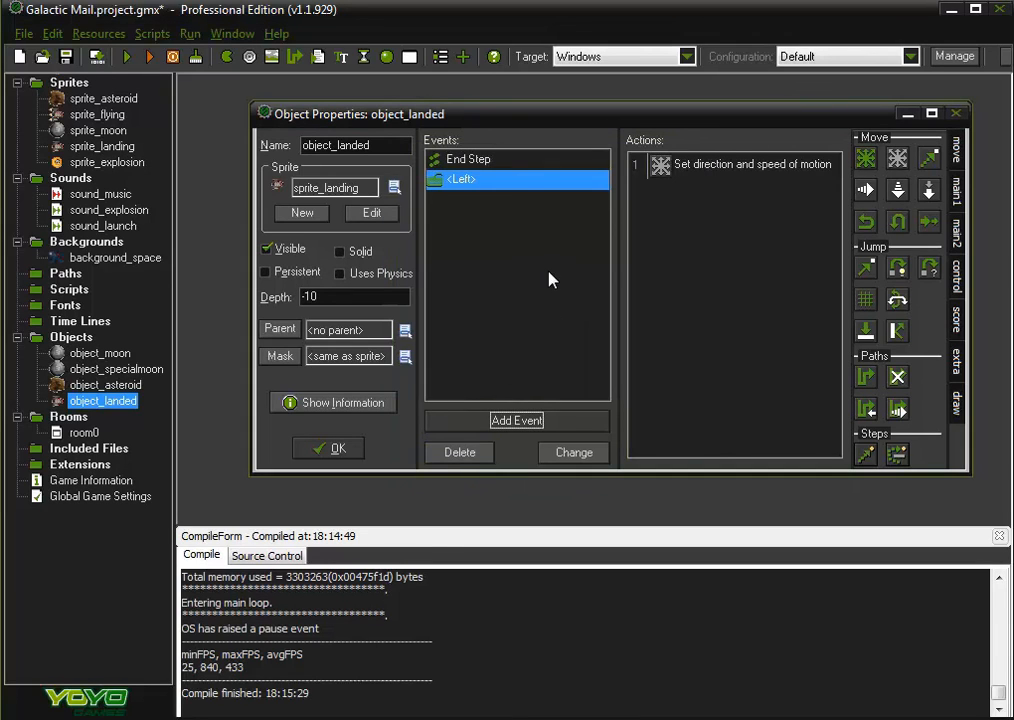
- Correct the subimage of the End Step event's Change Sprite action to direction/5
{"action": "left_click", "coordinate": [488, 160]}
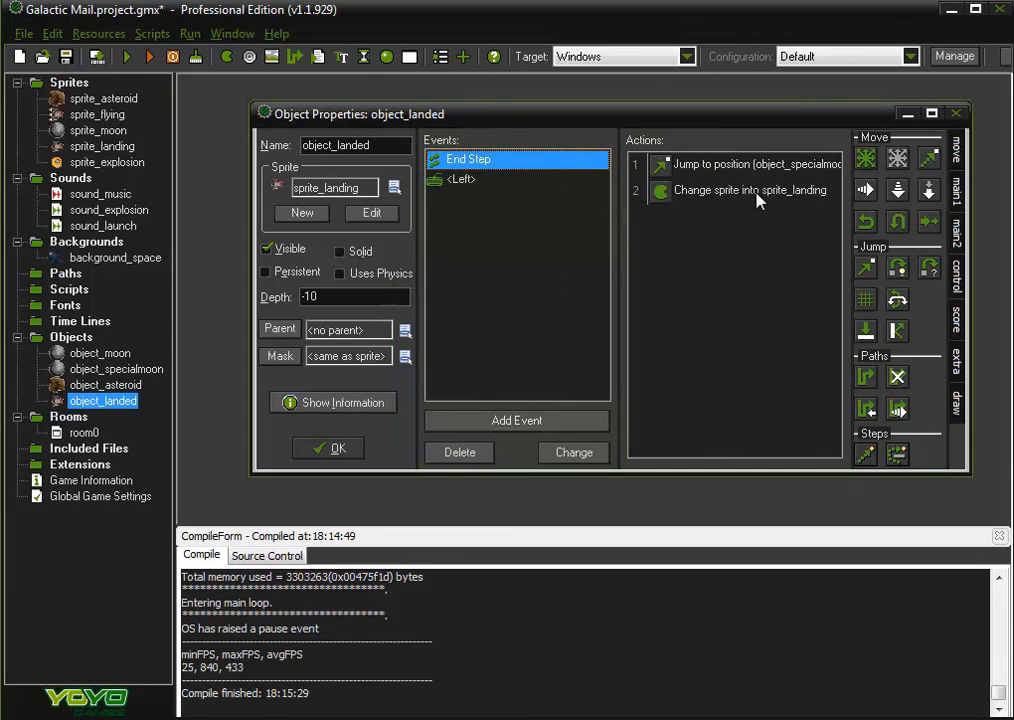
{"action": "left_click", "coordinate": [748, 190]}
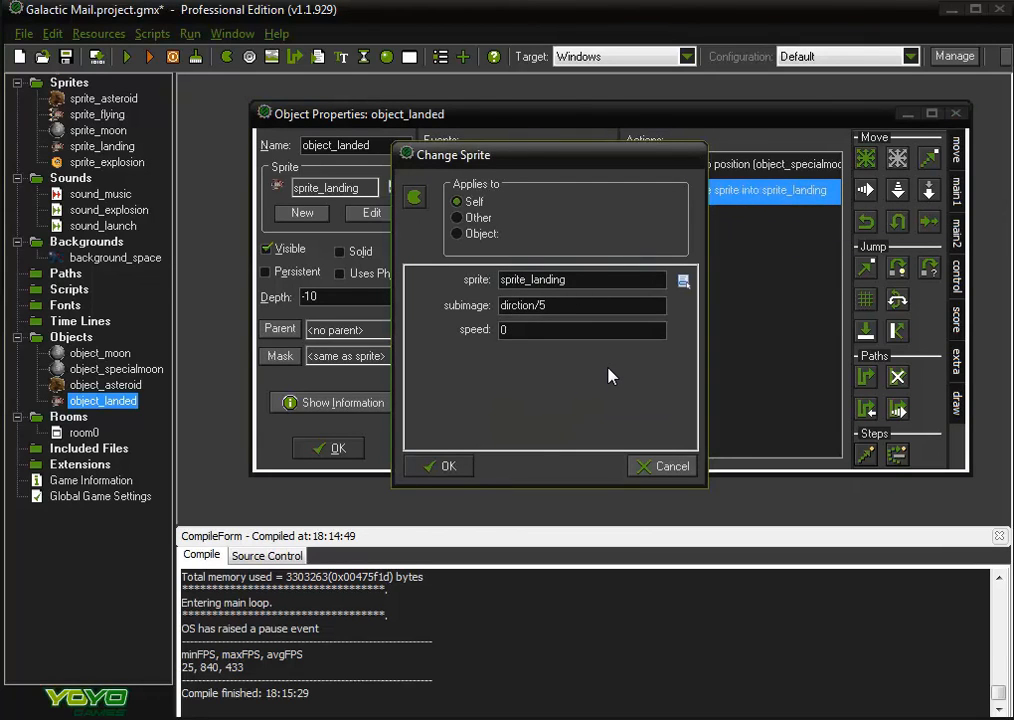
{"action": "type", "text": "e"}
{"action": "left_click", "coordinate": [468, 465]}
- Add a Keyboard <Right> event to object_landed with a Move Free action whose direction is direction-10
{"action": "left_click", "coordinate": [460, 182]}
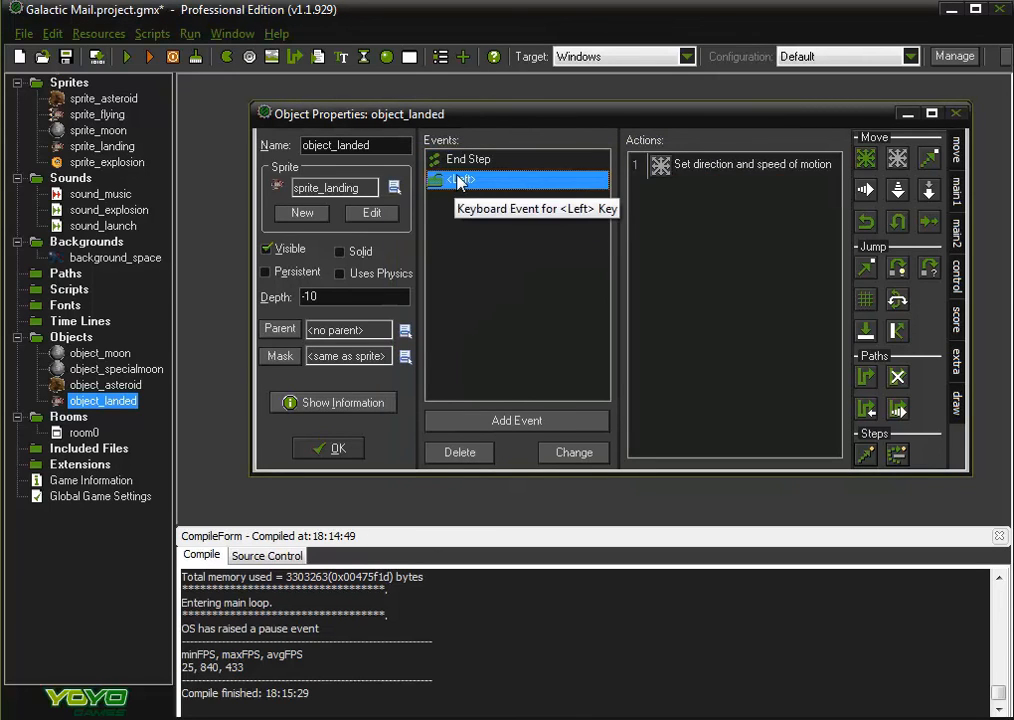
{"action": "left_click", "coordinate": [496, 421]}
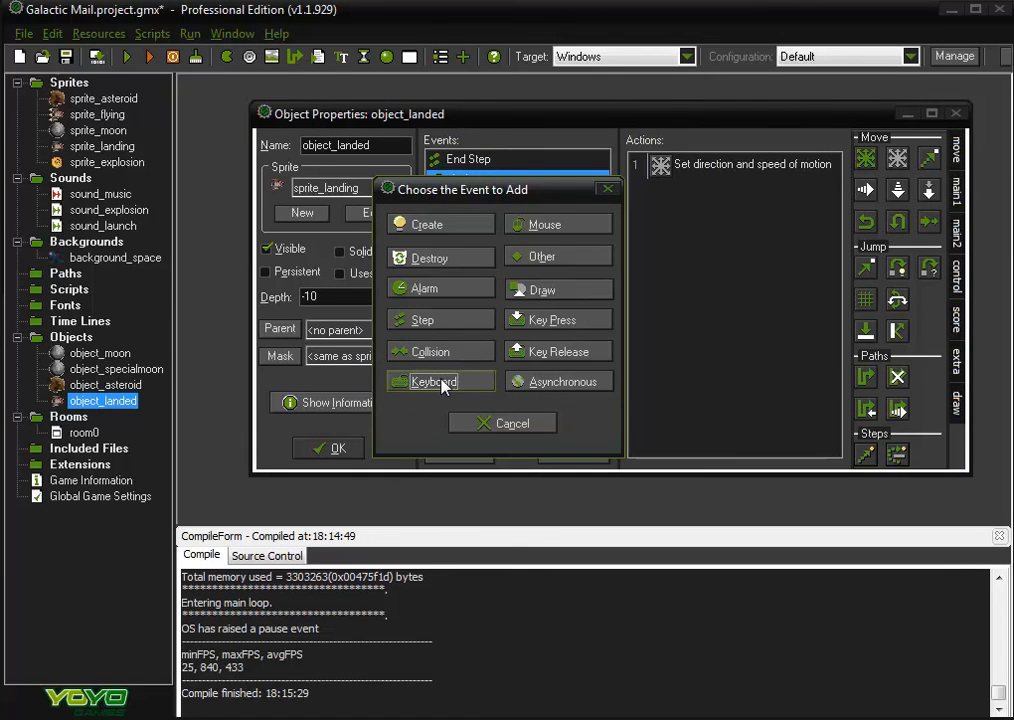
{"action": "left_click", "coordinate": [440, 383]}
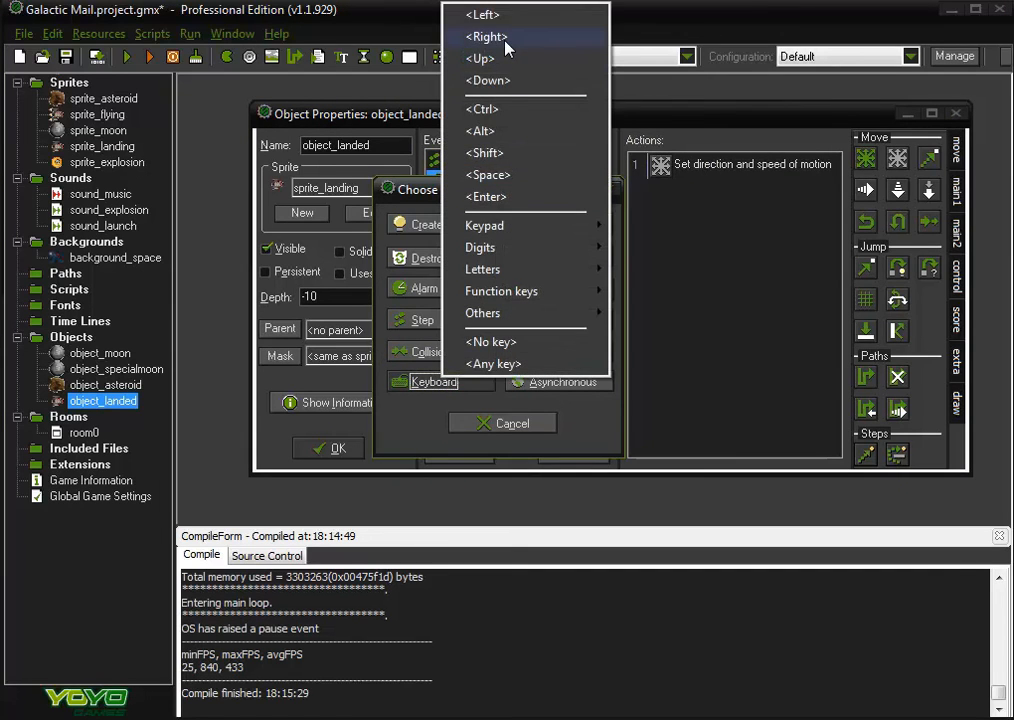
{"action": "left_click", "coordinate": [506, 40]}
{"action": "left_click_drag", "start_coordinate": [897, 160], "coordinate": [752, 282]}
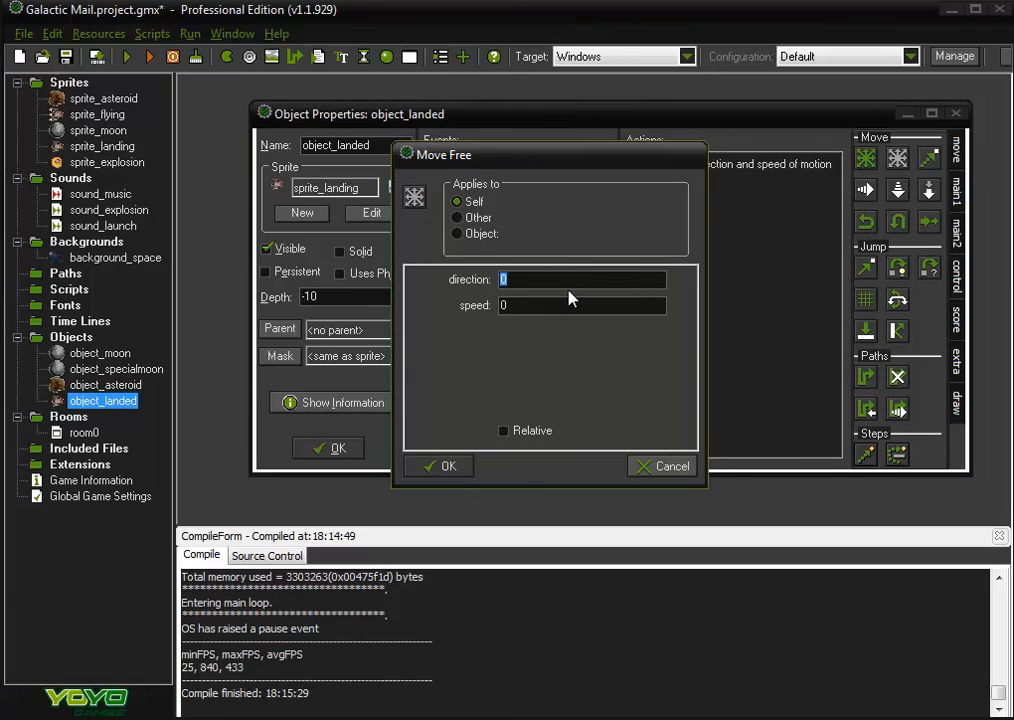
{"action": "type", "text": "direction-10"}
{"action": "left_click", "coordinate": [440, 466]}
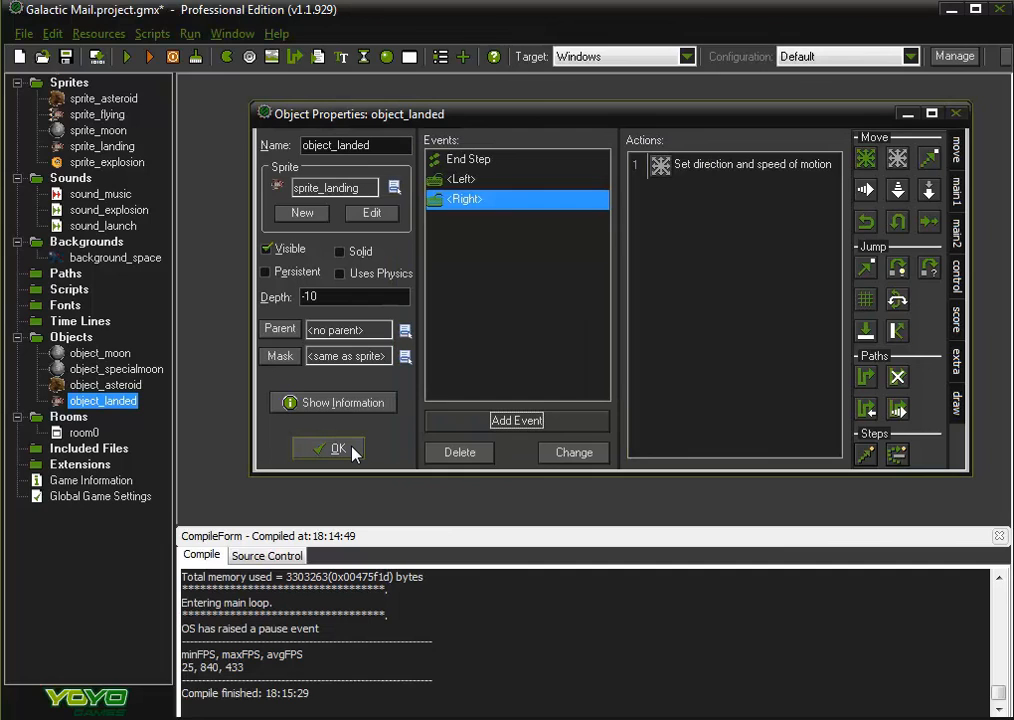
- Accept the object_landed changes and test-run the game with the rotating rocket, closing the game window when done
{"action": "left_click", "coordinate": [352, 451]}
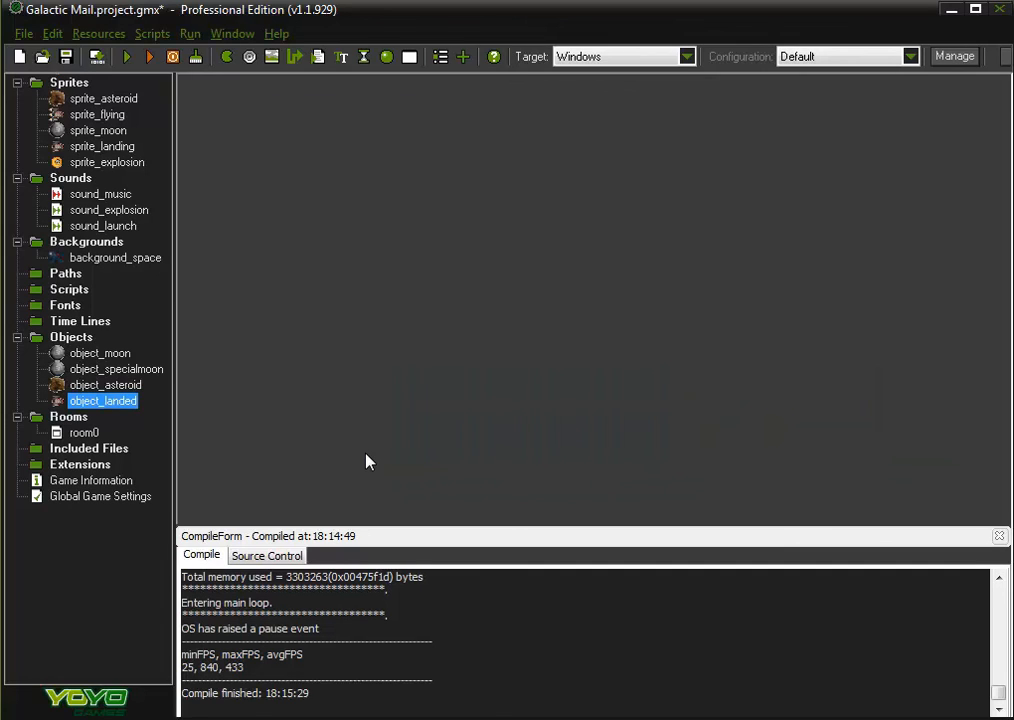
{"action": "left_click", "coordinate": [127, 58]}
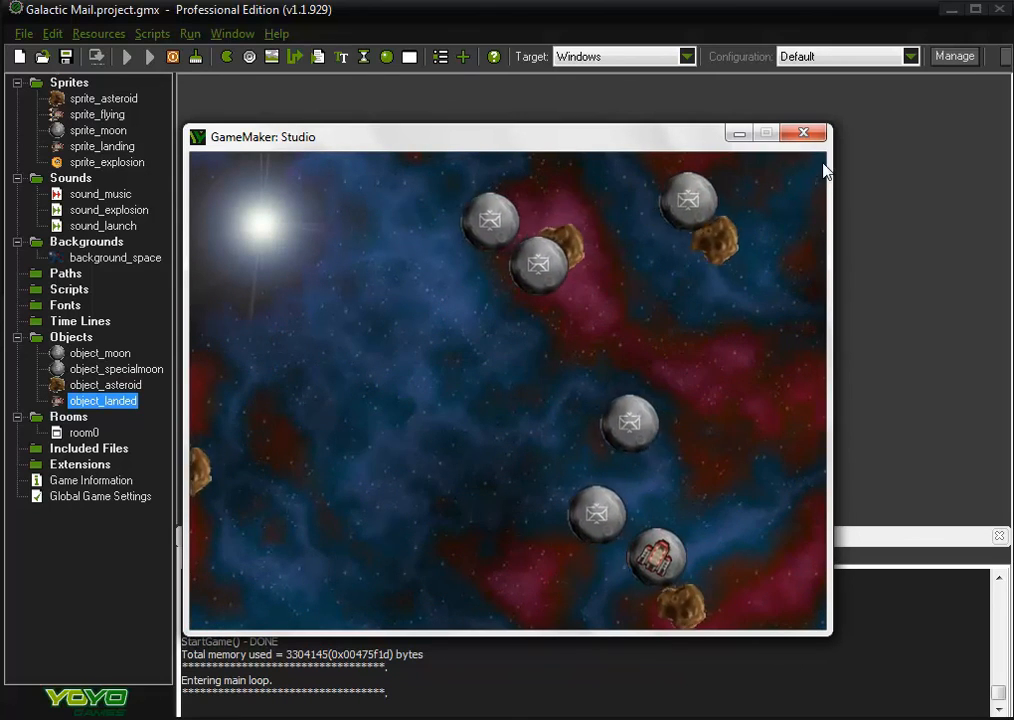
{"action": "left_click", "coordinate": [804, 135]}
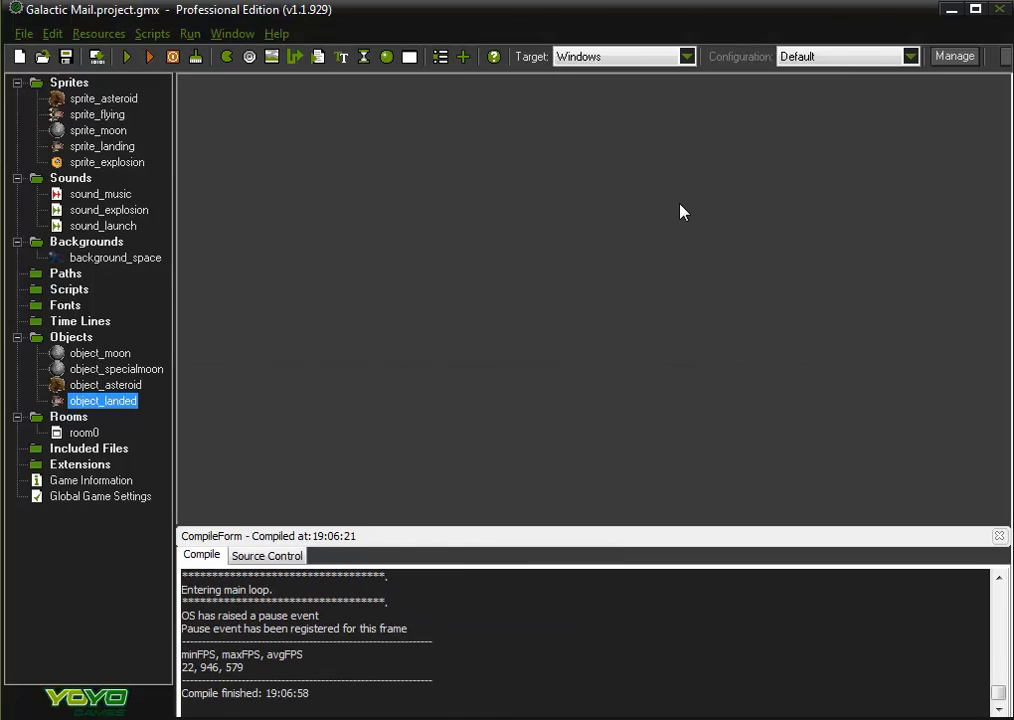